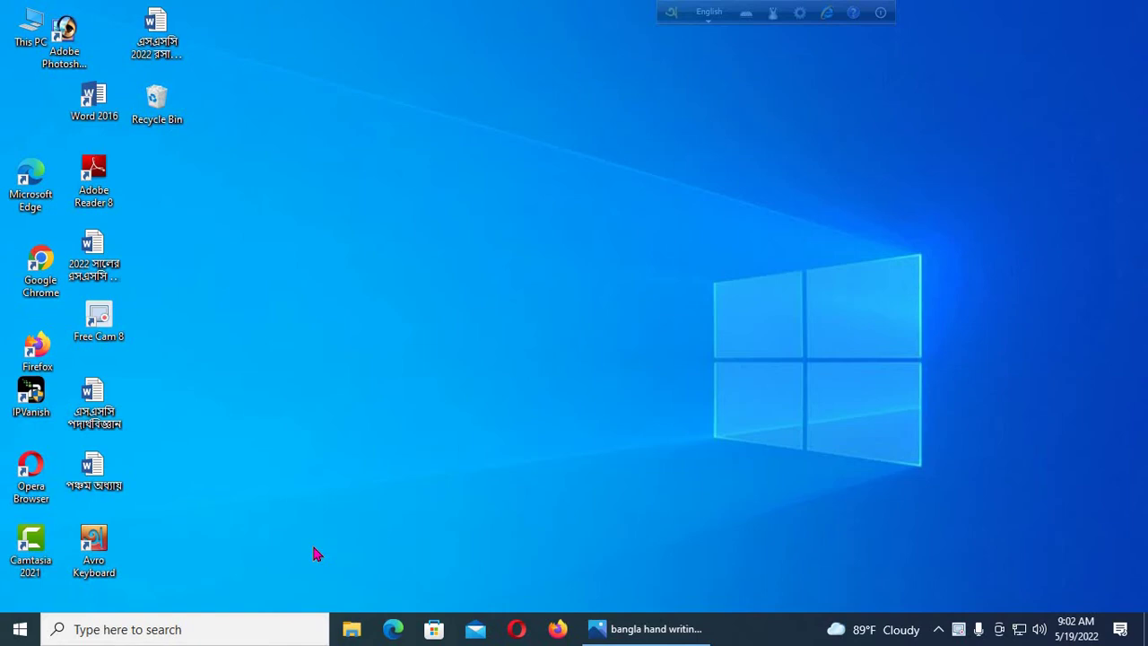
Step: Launch Google Chrome with the first listed profile and maximize the browser window
{"action": "right_click", "coordinate": [30, 276]}
{"action": "left_click", "coordinate": [37, 284]}
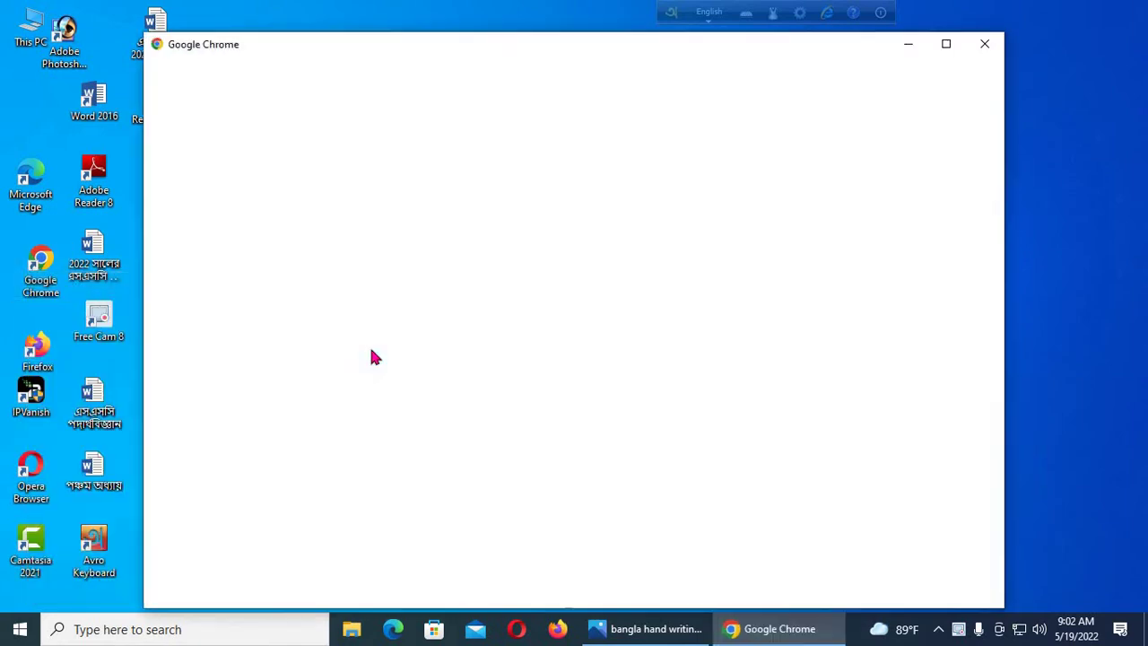
{"action": "left_click", "coordinate": [948, 45]}
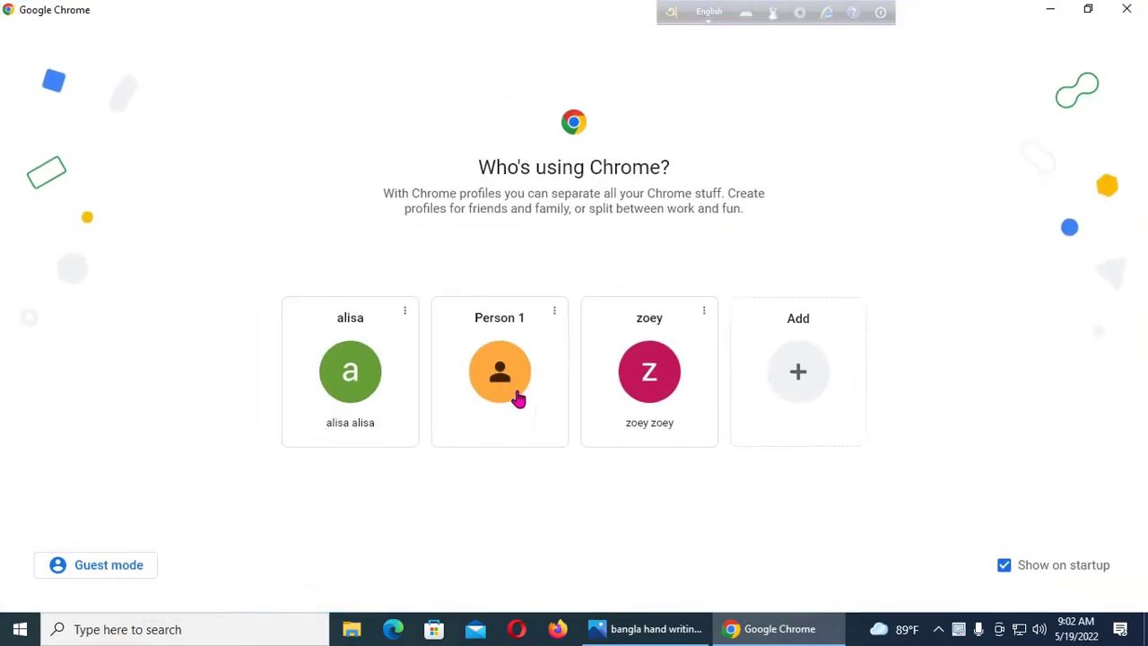
{"action": "left_click", "coordinate": [348, 371]}
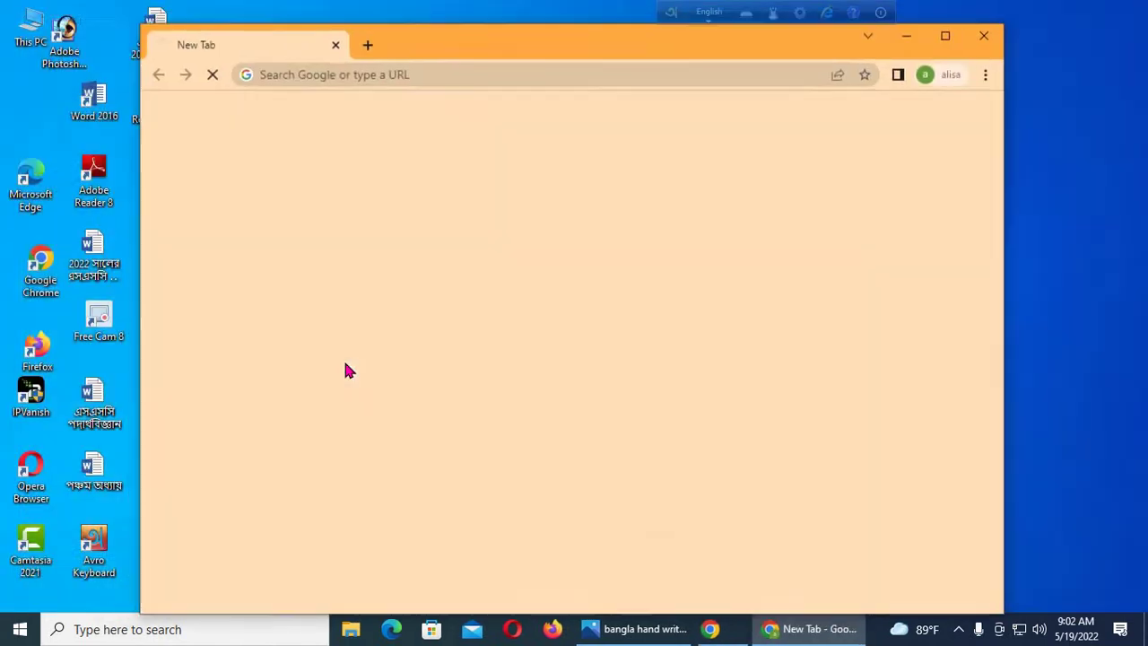
{"action": "right_click", "coordinate": [345, 364]}
{"action": "left_click", "coordinate": [943, 37]}
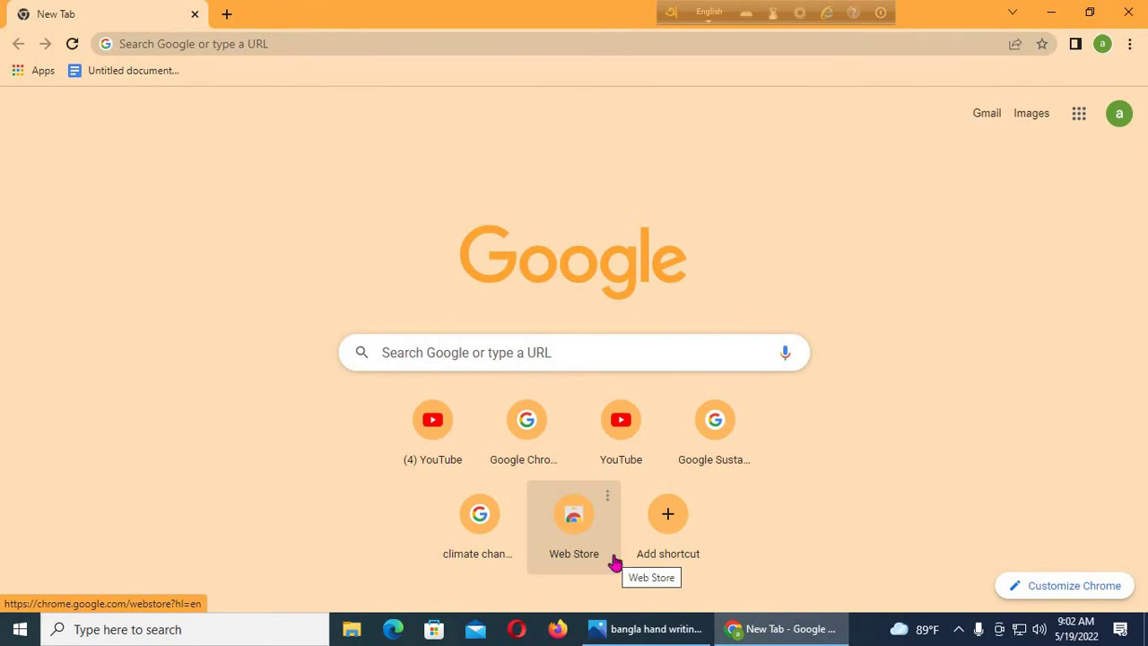
Step: Open Google Drive from the Google apps list on the new tab page
{"action": "left_click", "coordinate": [1079, 115]}
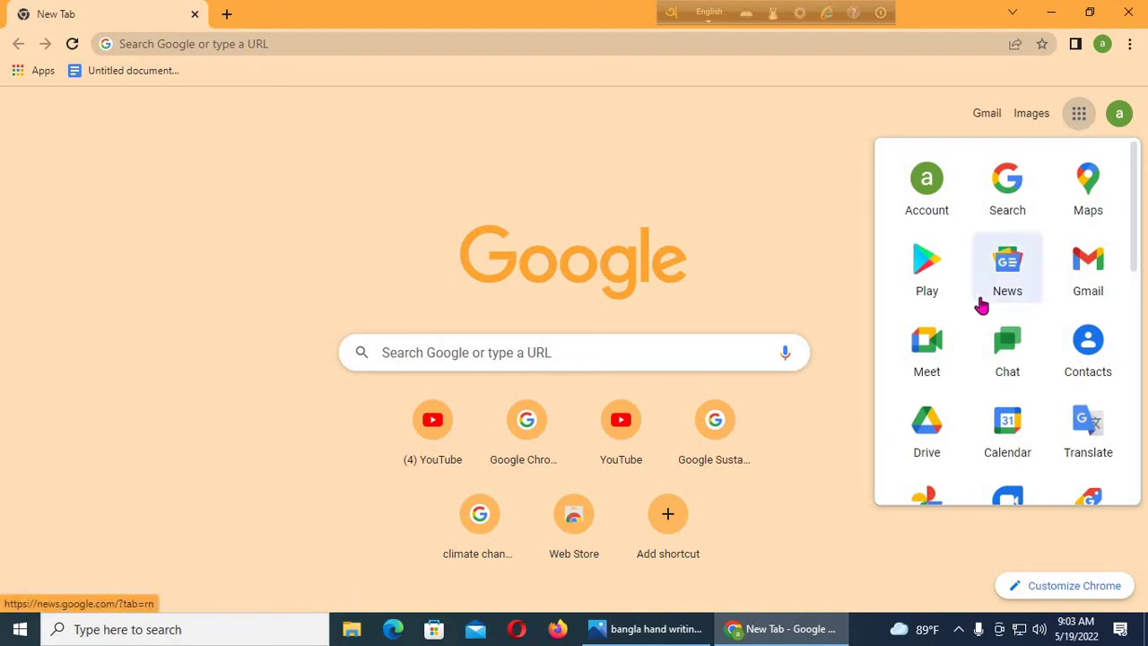
{"action": "scroll", "coordinate": [978, 303], "scroll_direction": "down", "scroll_amount": 3}
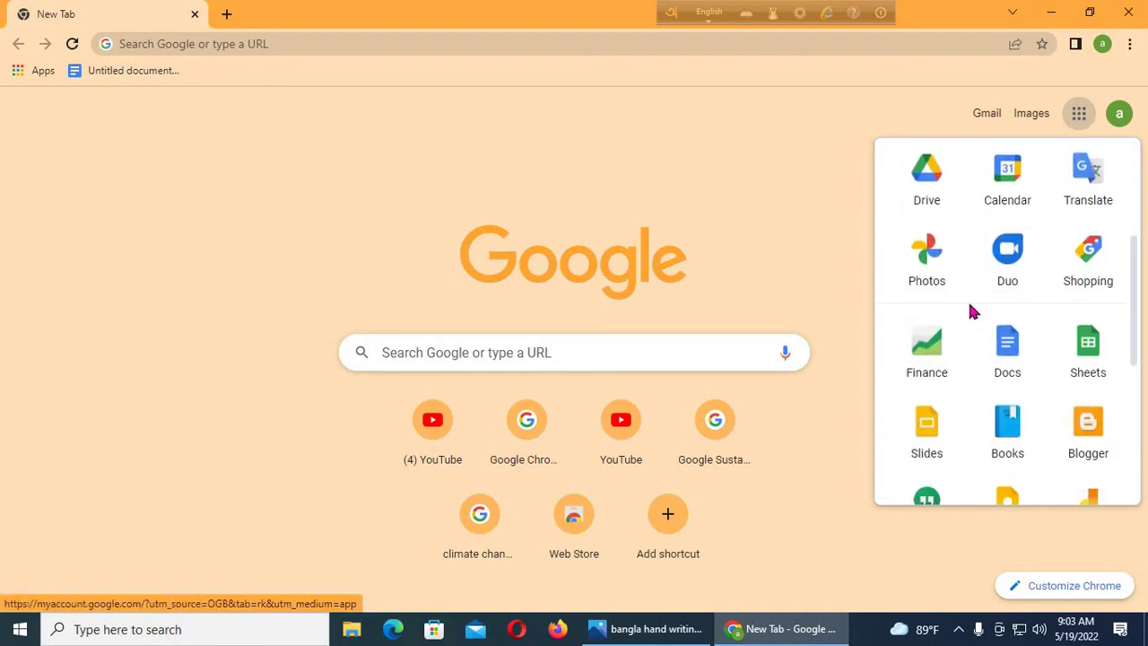
{"action": "scroll", "coordinate": [970, 305], "scroll_direction": "down", "scroll_amount": 1}
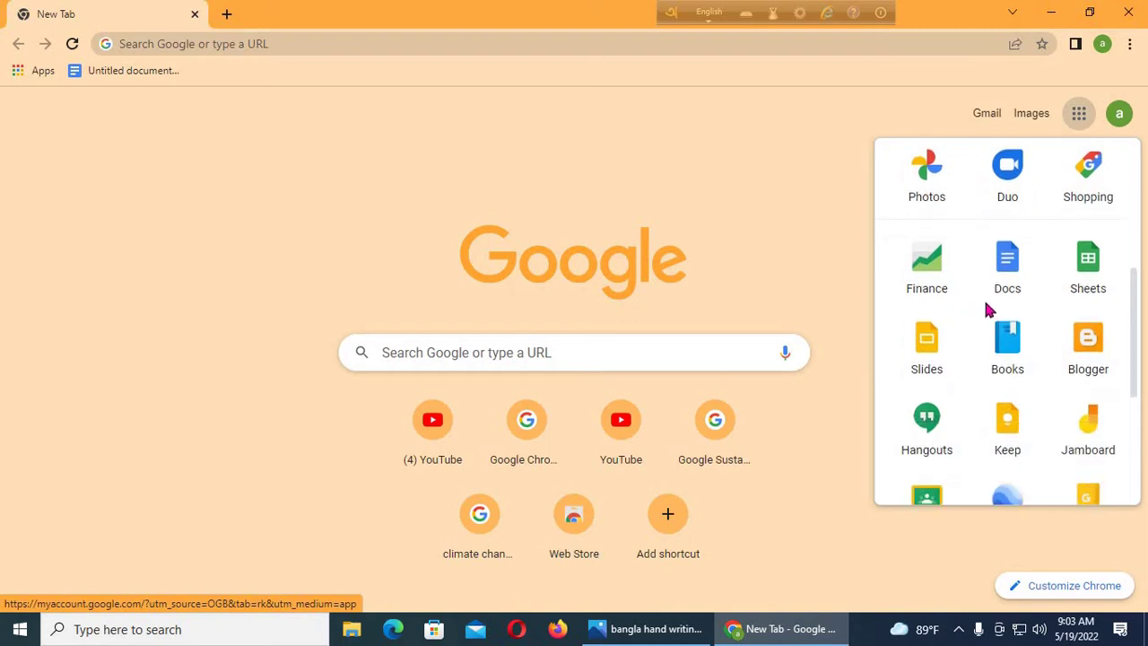
{"action": "scroll", "coordinate": [973, 318], "scroll_direction": "down", "scroll_amount": 1}
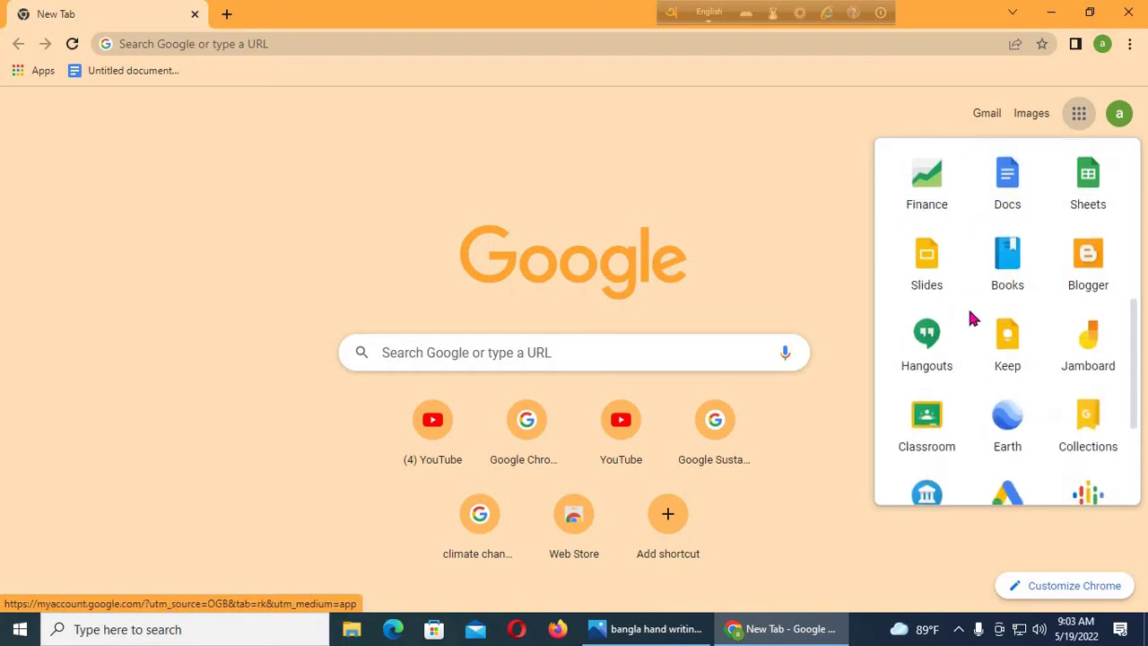
{"action": "scroll", "coordinate": [974, 334], "scroll_direction": "down", "scroll_amount": 1}
{"action": "scroll", "coordinate": [956, 326], "scroll_direction": "up", "scroll_amount": 3}
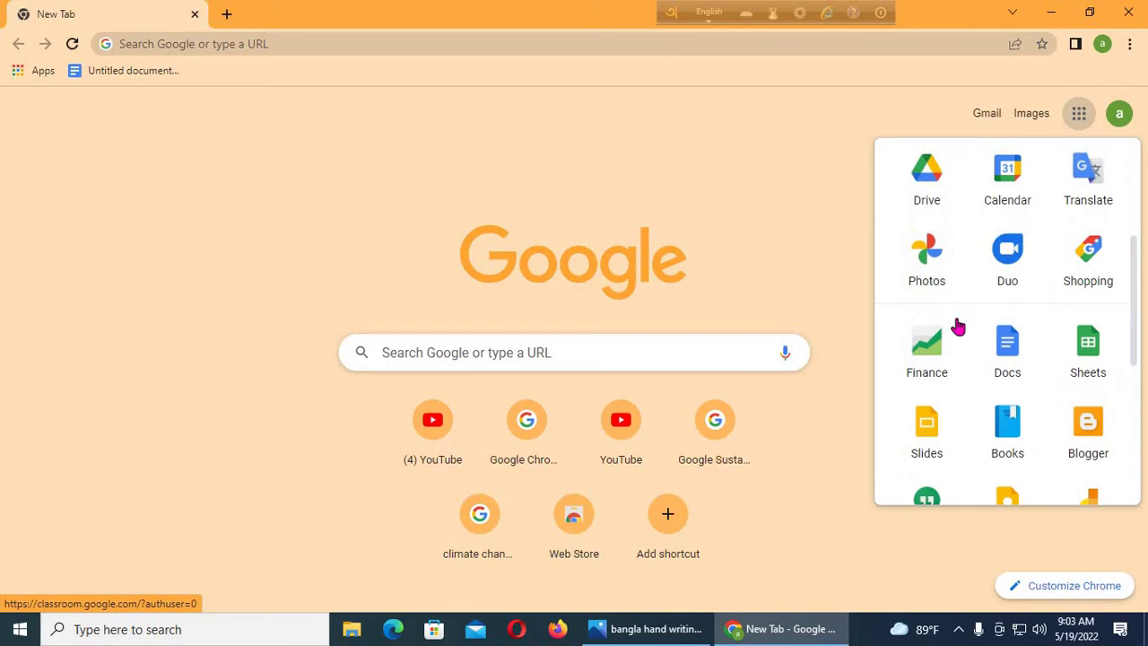
{"action": "right_click", "coordinate": [916, 201]}
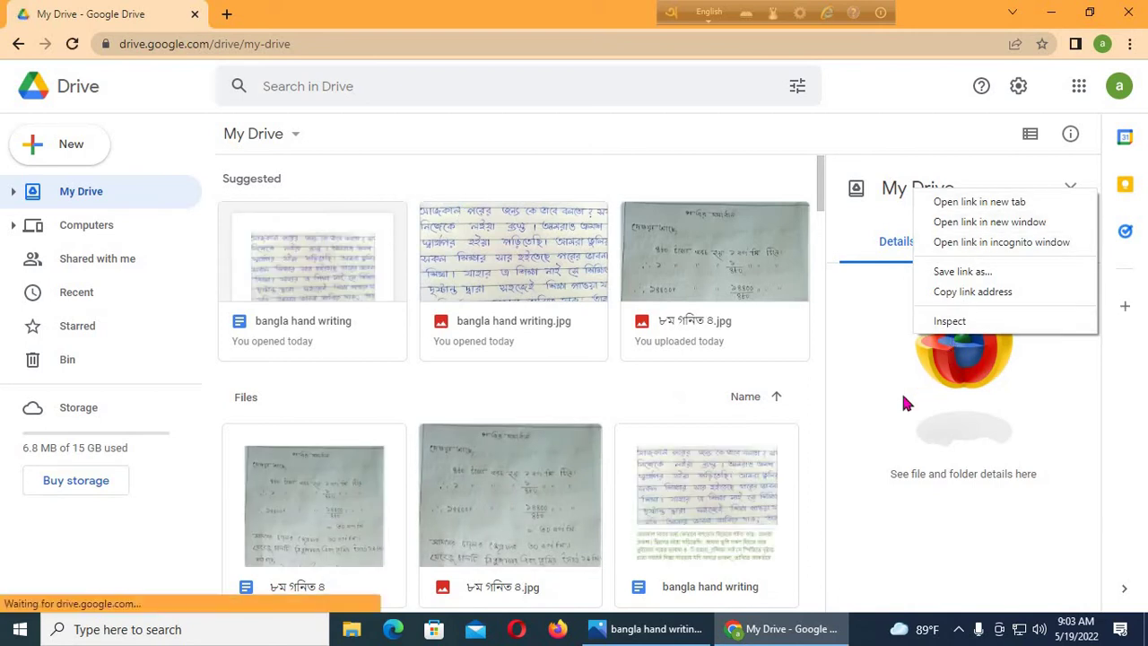
Step: Open the untitled document directly below bangla hand writing.jpg with Google Docs
{"action": "scroll", "coordinate": [538, 421], "scroll_direction": "down", "scroll_amount": 4}
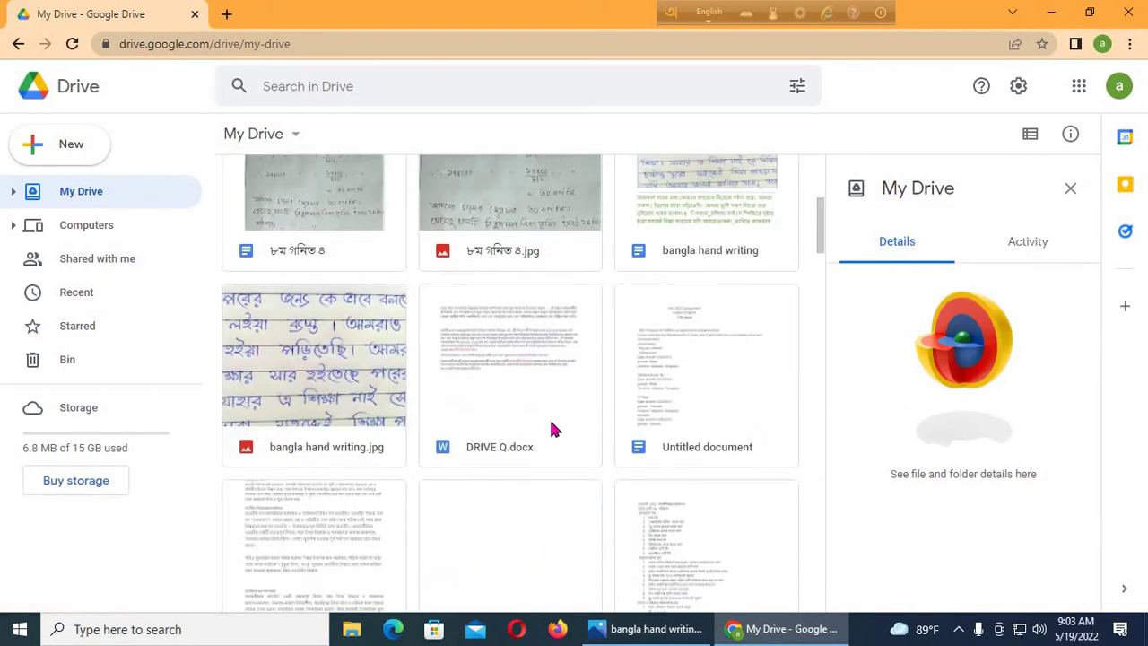
{"action": "scroll", "coordinate": [551, 429], "scroll_direction": "down", "scroll_amount": 3}
{"action": "left_click", "coordinate": [318, 209]}
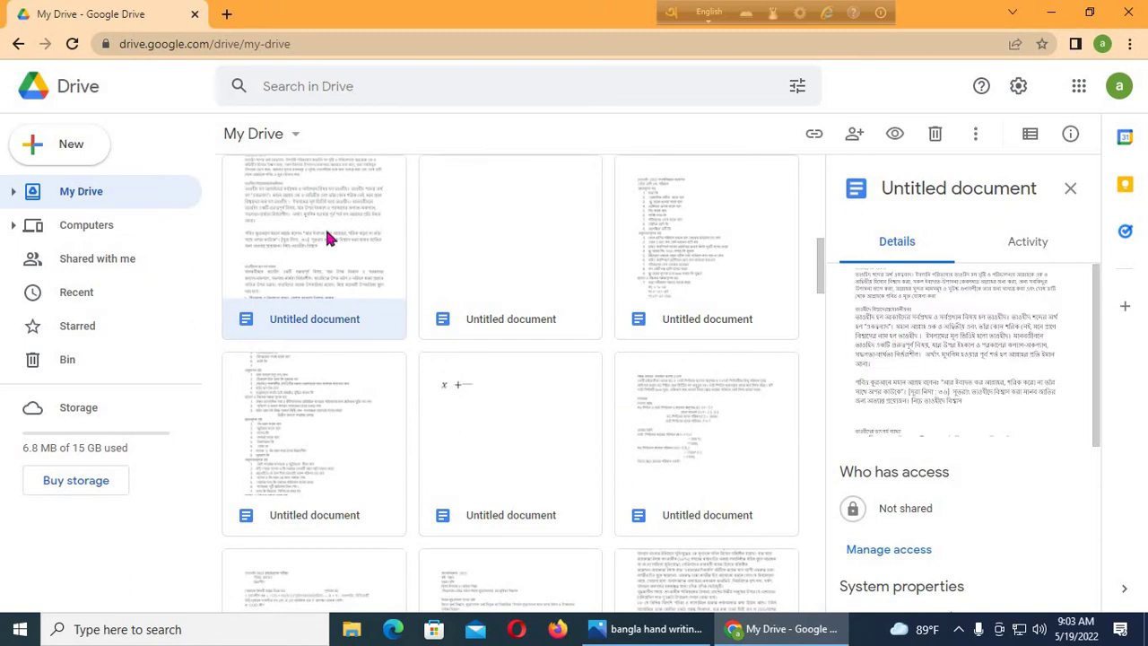
{"action": "right_click", "coordinate": [329, 238]}
{"action": "mouse_move", "coordinate": [406, 280]}
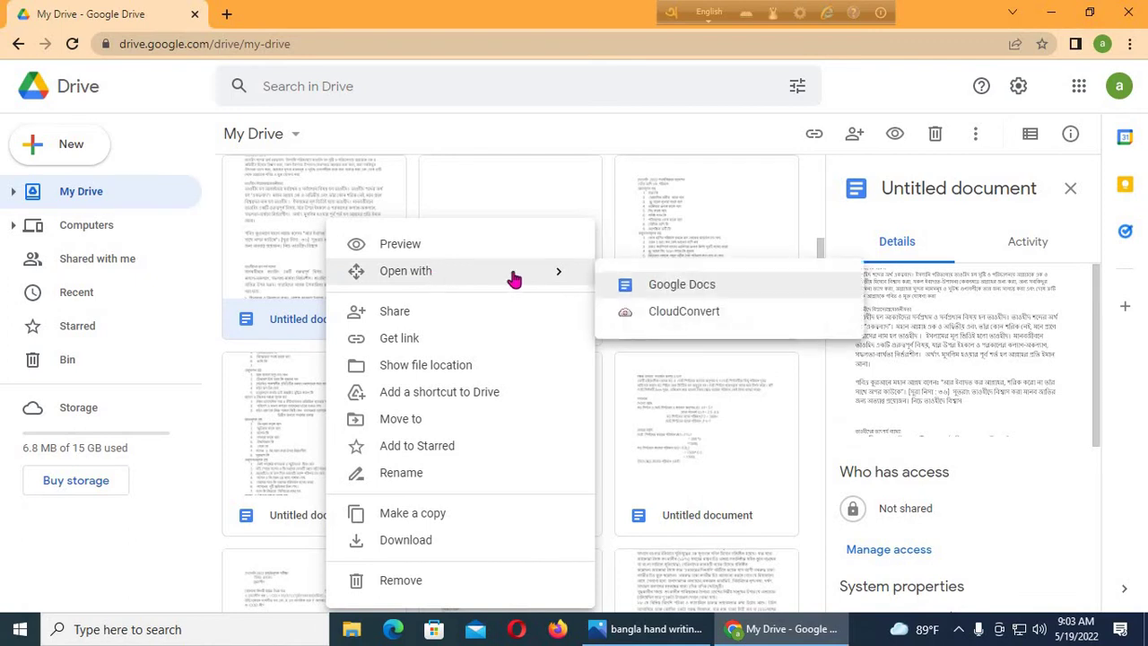
{"action": "left_click", "coordinate": [671, 285]}
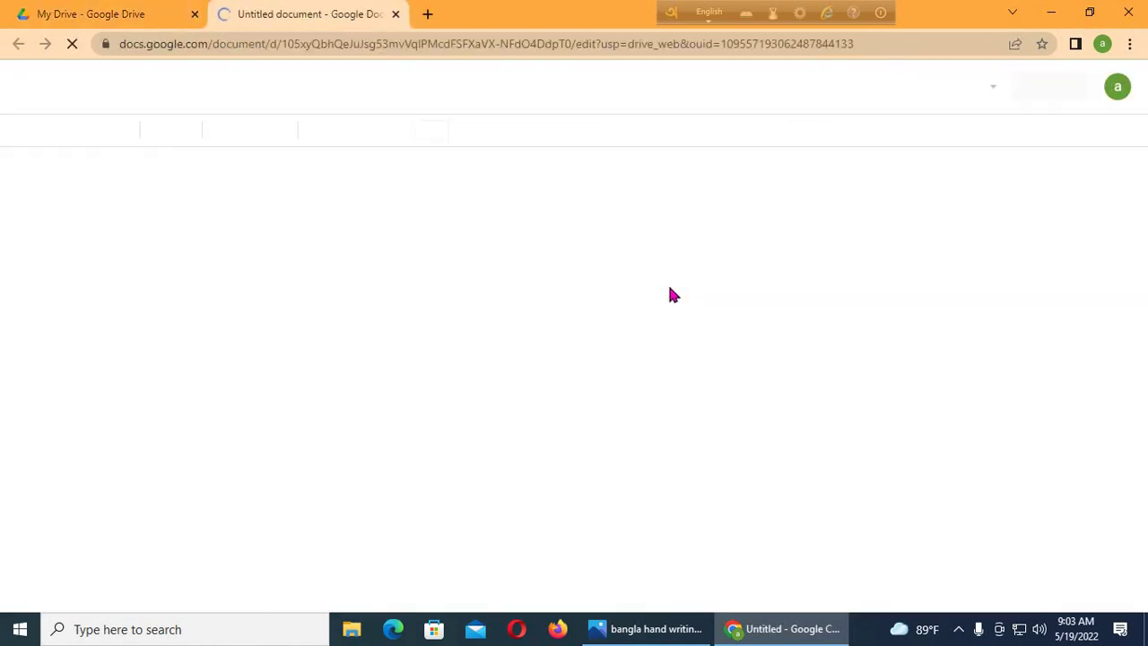
Step: Read through all pages of the Bengali assignment document and return to its beginning
{"action": "scroll", "coordinate": [558, 370], "scroll_direction": "down", "scroll_amount": 4}
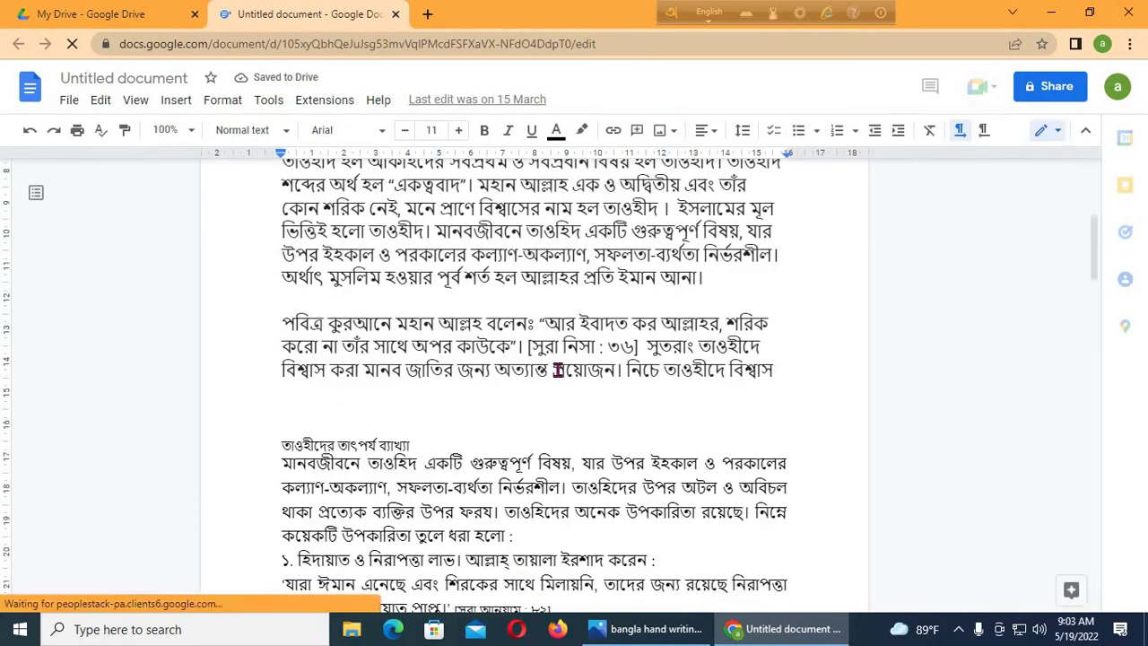
{"action": "scroll", "coordinate": [558, 370], "scroll_direction": "down", "scroll_amount": 10}
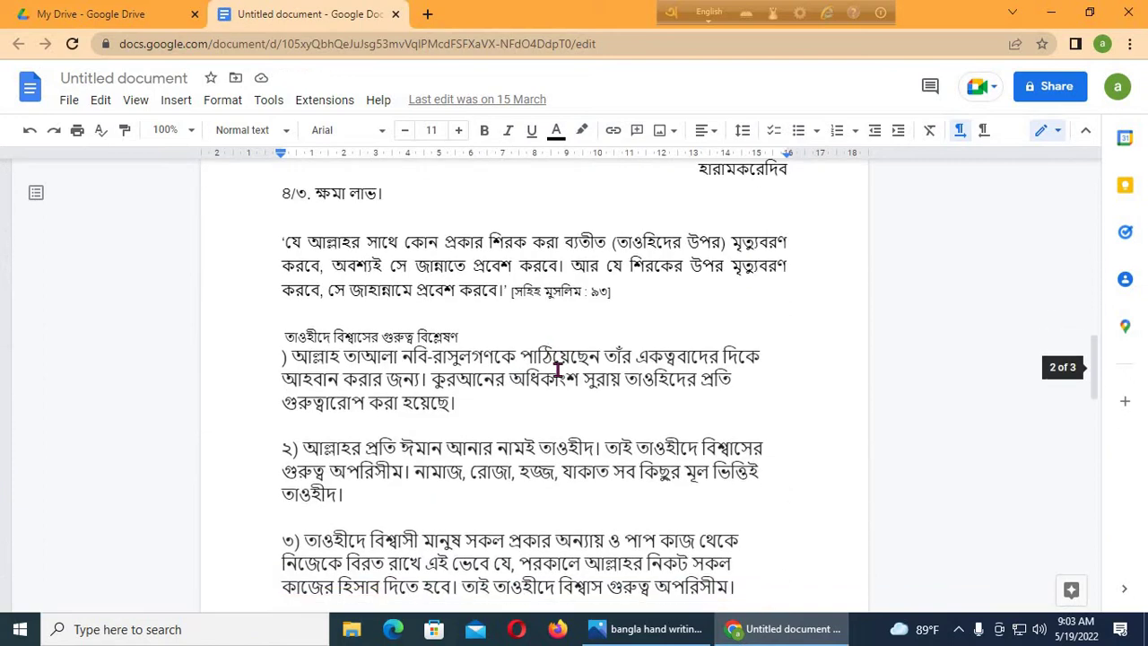
{"action": "scroll", "coordinate": [558, 370], "scroll_direction": "down", "scroll_amount": 2}
{"action": "scroll", "coordinate": [557, 370], "scroll_direction": "down", "scroll_amount": 4}
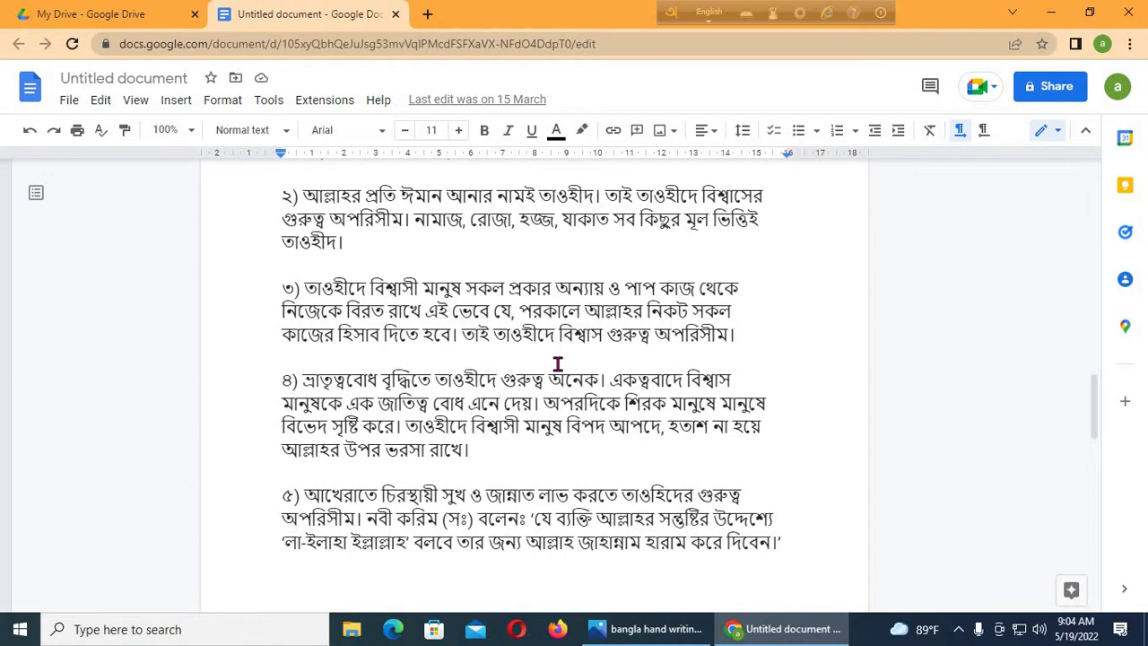
{"action": "scroll", "coordinate": [531, 337], "scroll_direction": "down", "scroll_amount": 6}
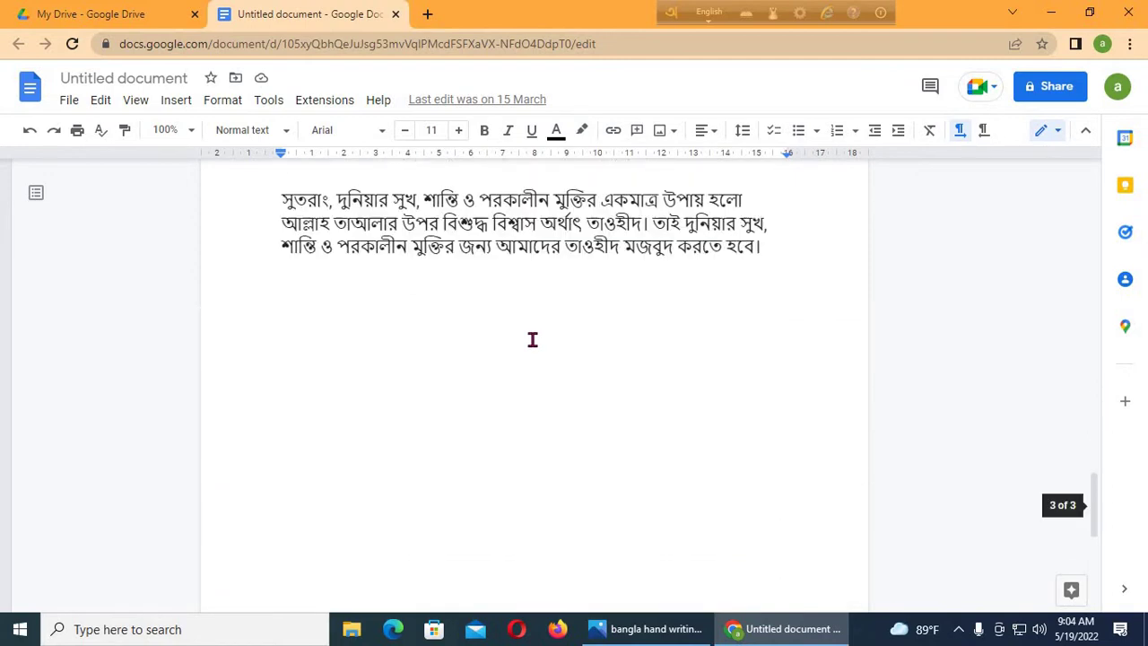
{"action": "scroll", "coordinate": [536, 336], "scroll_direction": "up", "scroll_amount": 15}
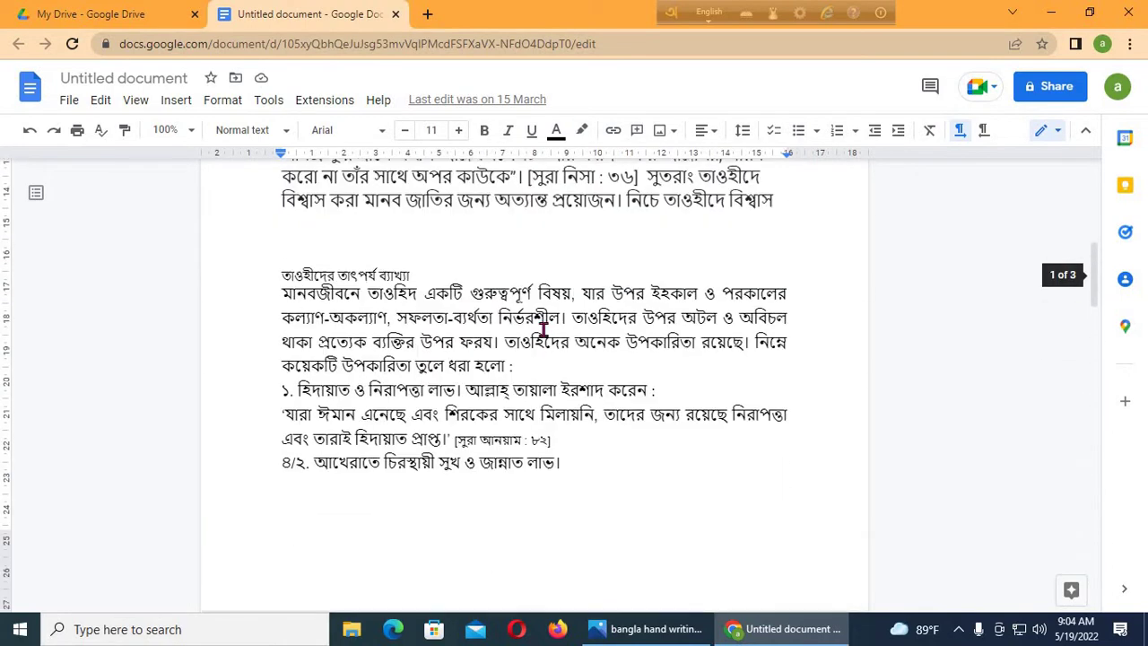
{"action": "scroll", "coordinate": [543, 330], "scroll_direction": "up", "scroll_amount": 3}
{"action": "scroll", "coordinate": [545, 324], "scroll_direction": "up", "scroll_amount": 6}
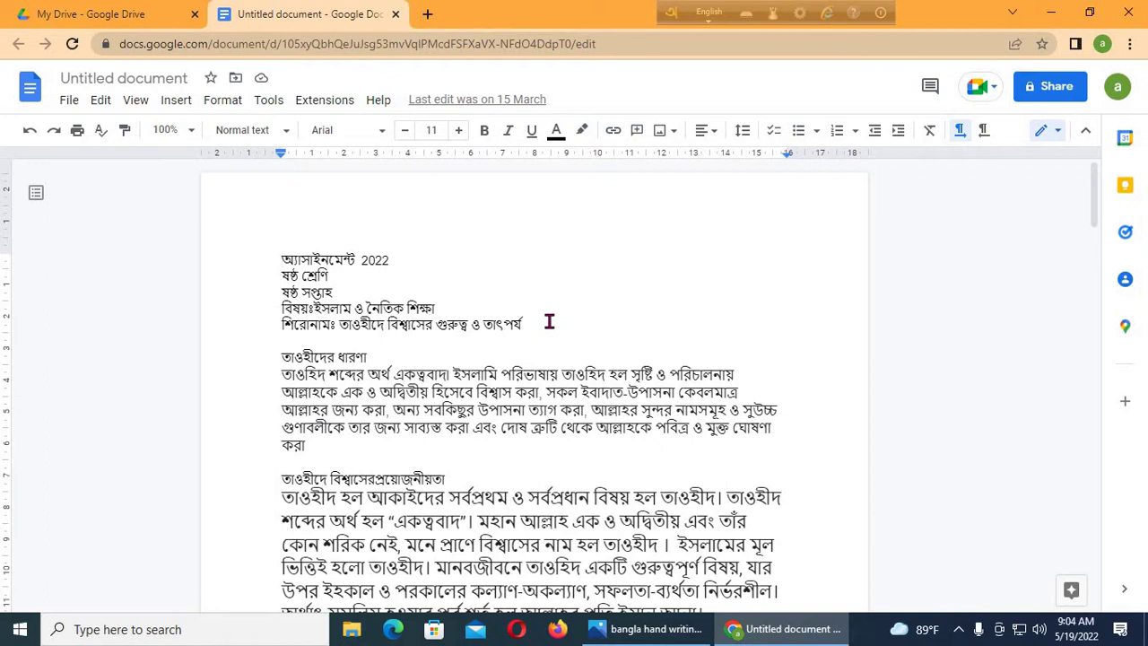
Step: Close the browser, relaunch Google Chrome with the first listed profile, and maximize its window
{"action": "left_click", "coordinate": [1128, 12]}
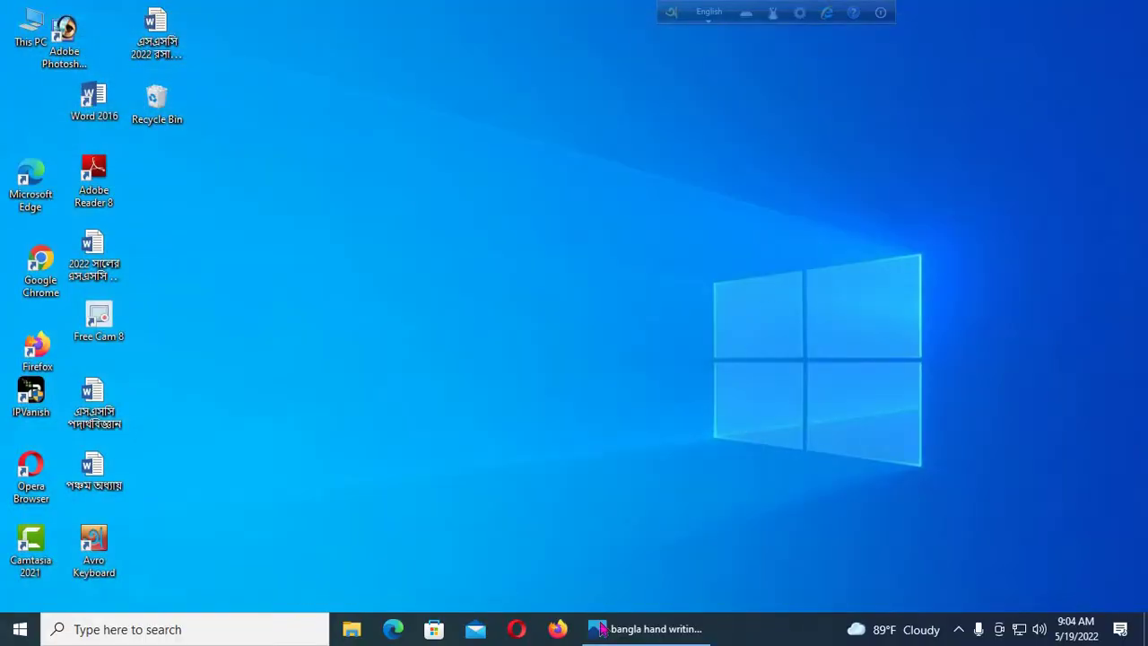
{"action": "right_click", "coordinate": [33, 274]}
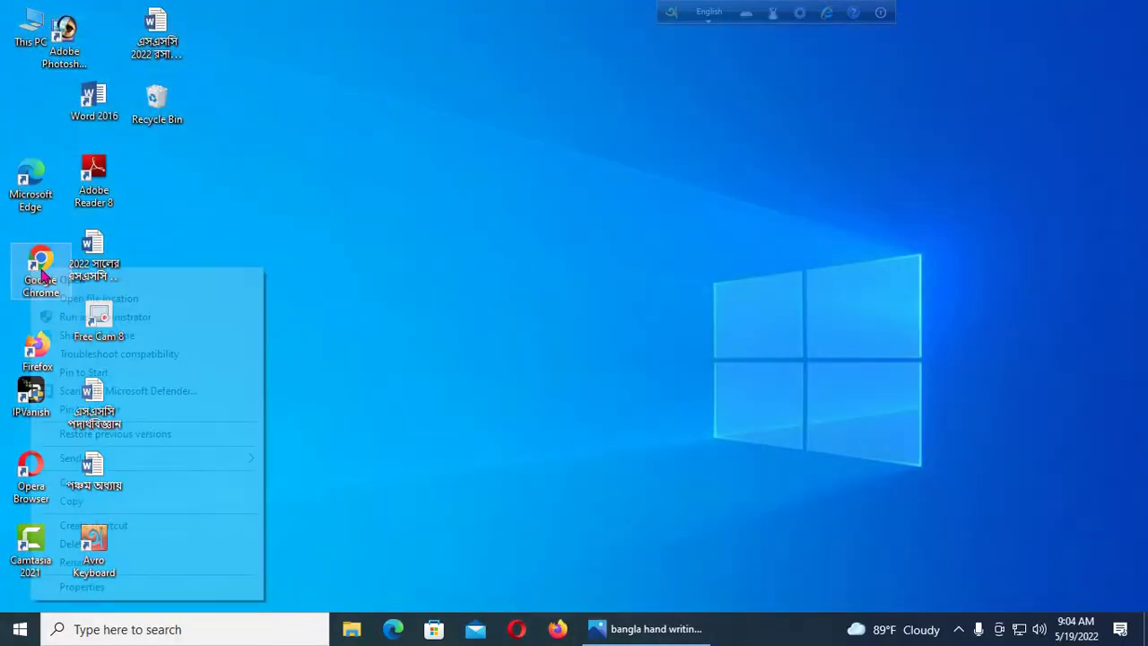
{"action": "left_click", "coordinate": [53, 280]}
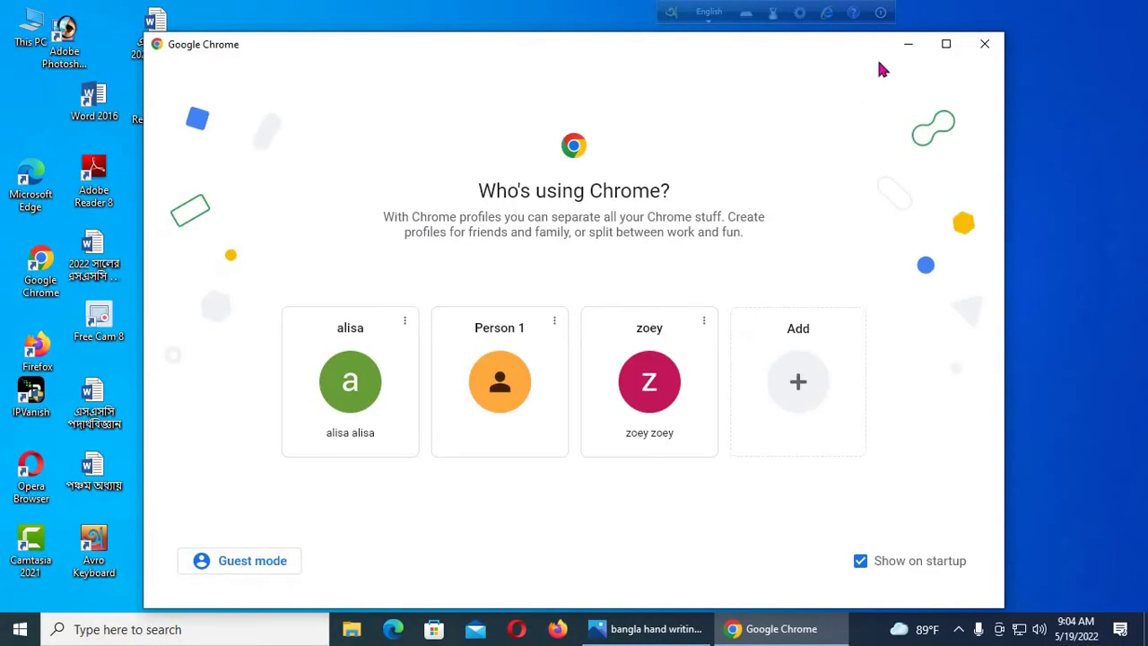
{"action": "left_click", "coordinate": [945, 43]}
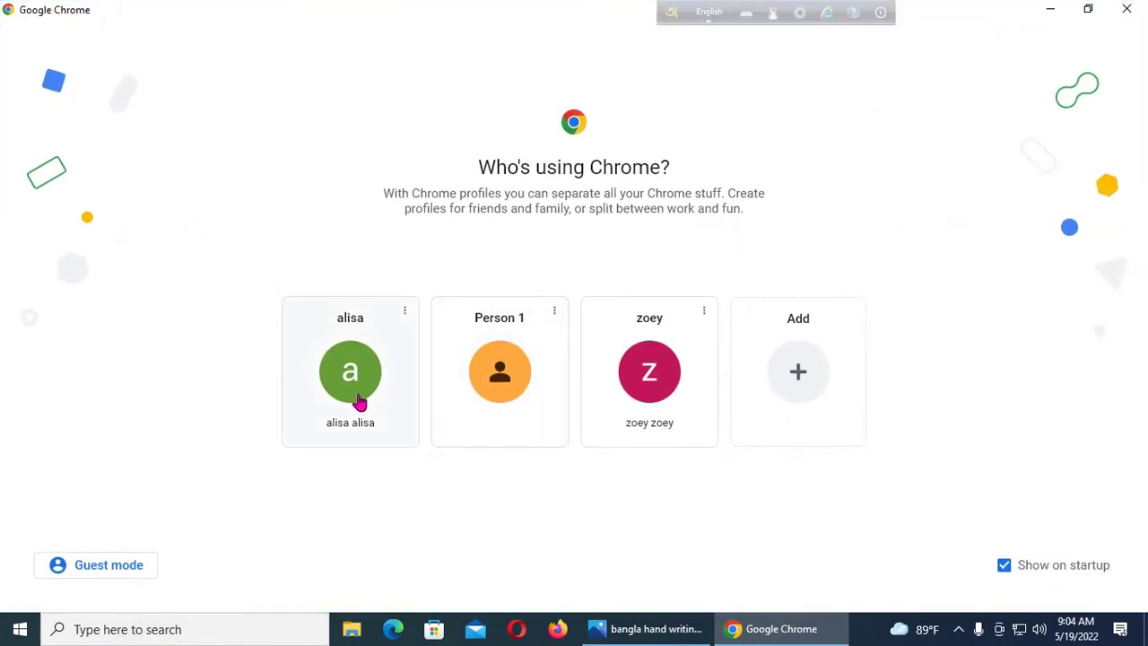
{"action": "left_click", "coordinate": [364, 397]}
{"action": "right_click", "coordinate": [362, 392]}
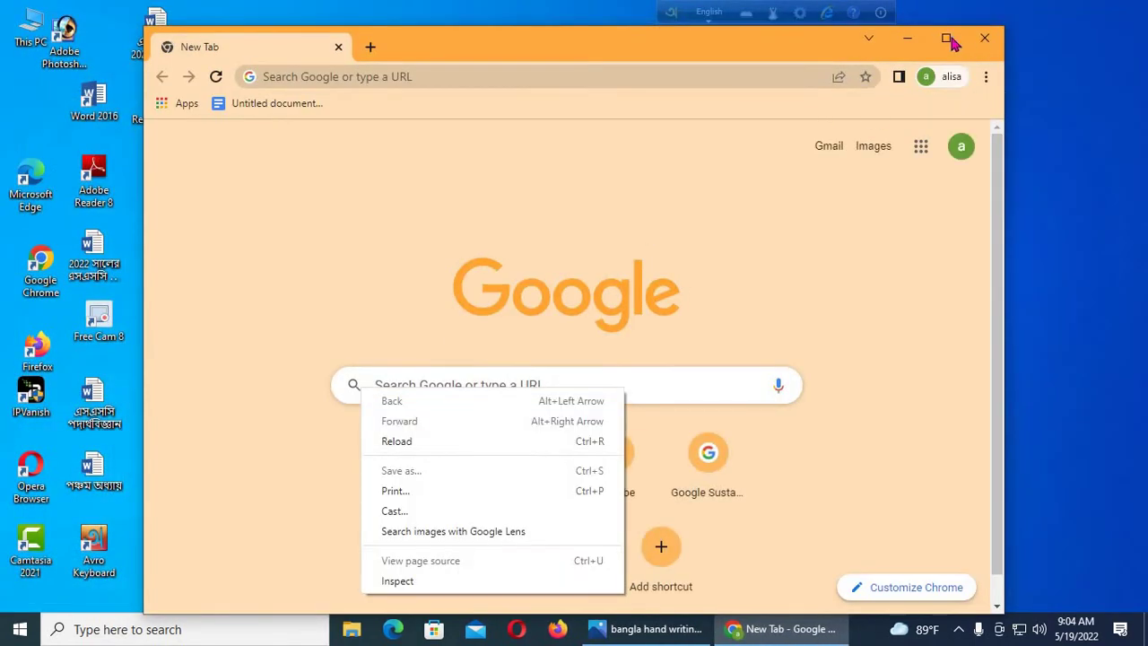
{"action": "left_click", "coordinate": [949, 39]}
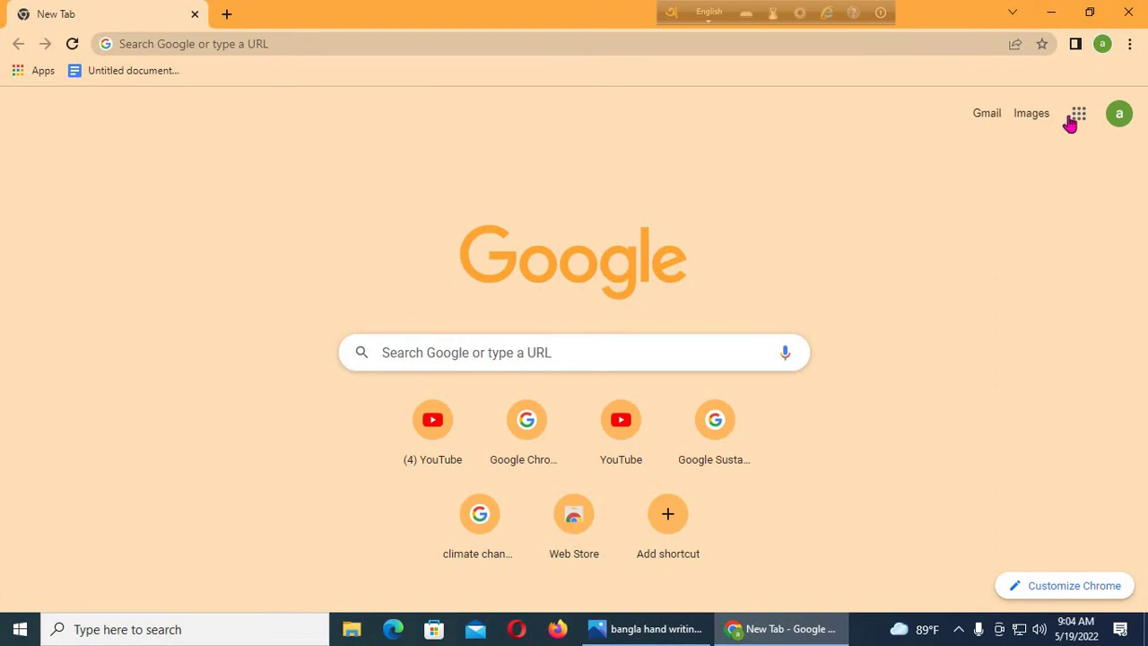
Step: Open Google Drive from the Google apps list and close the My Drive details pane
{"action": "left_click", "coordinate": [1078, 114]}
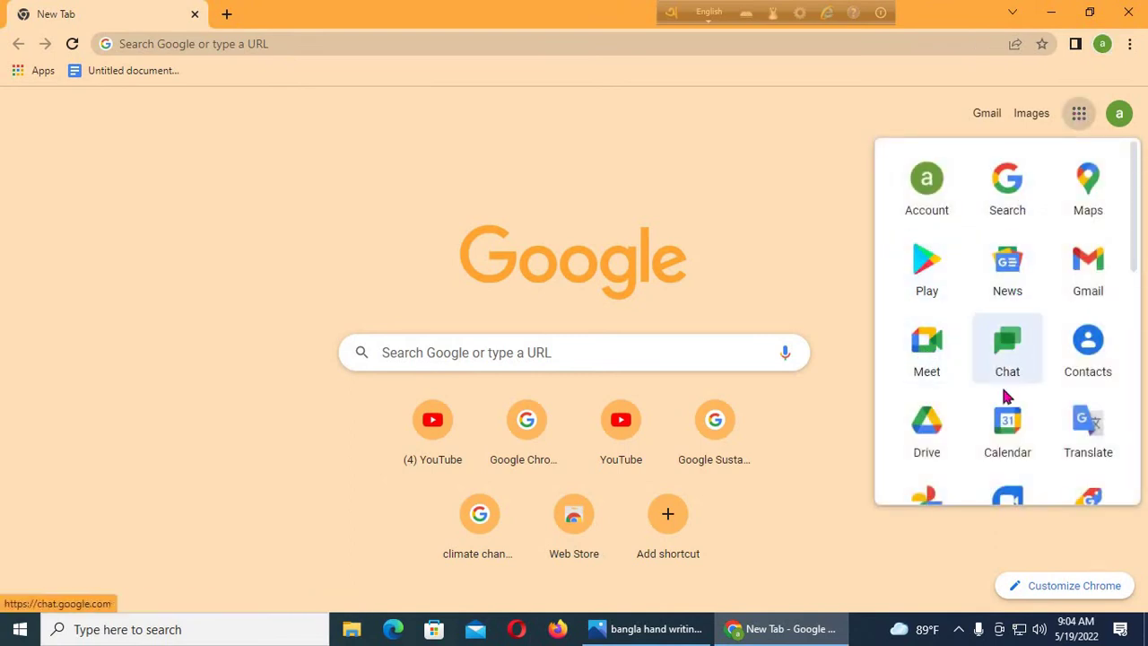
{"action": "scroll", "coordinate": [1004, 368], "scroll_direction": "down", "scroll_amount": 1}
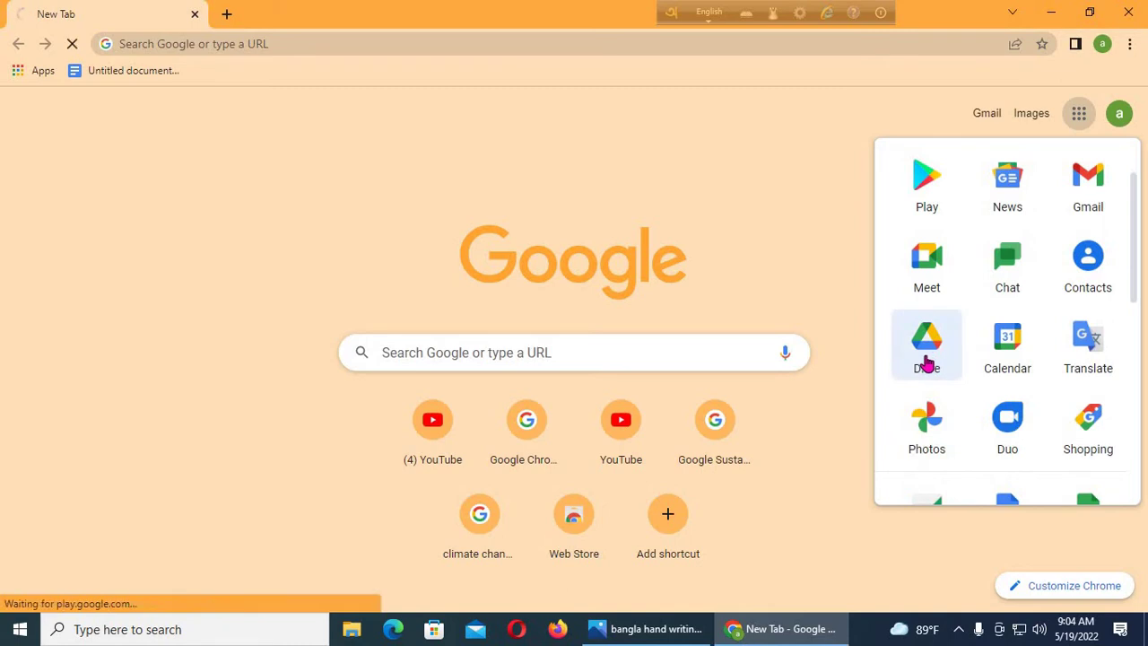
{"action": "right_click", "coordinate": [926, 356]}
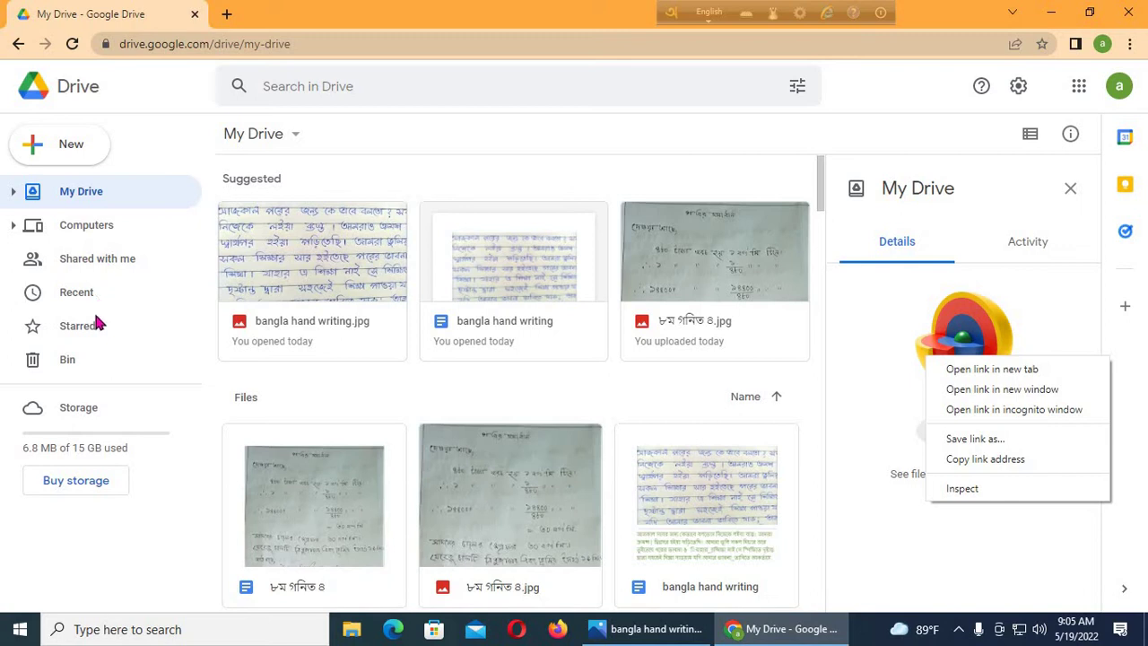
{"action": "left_click", "coordinate": [65, 370]}
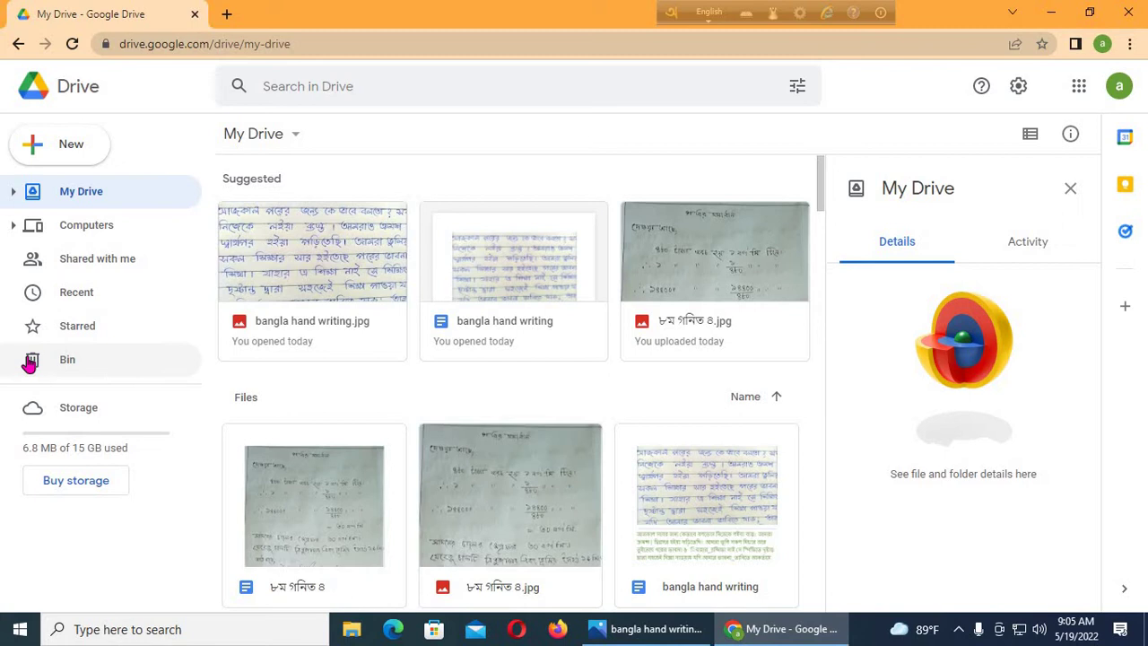
{"action": "left_click", "coordinate": [1071, 190]}
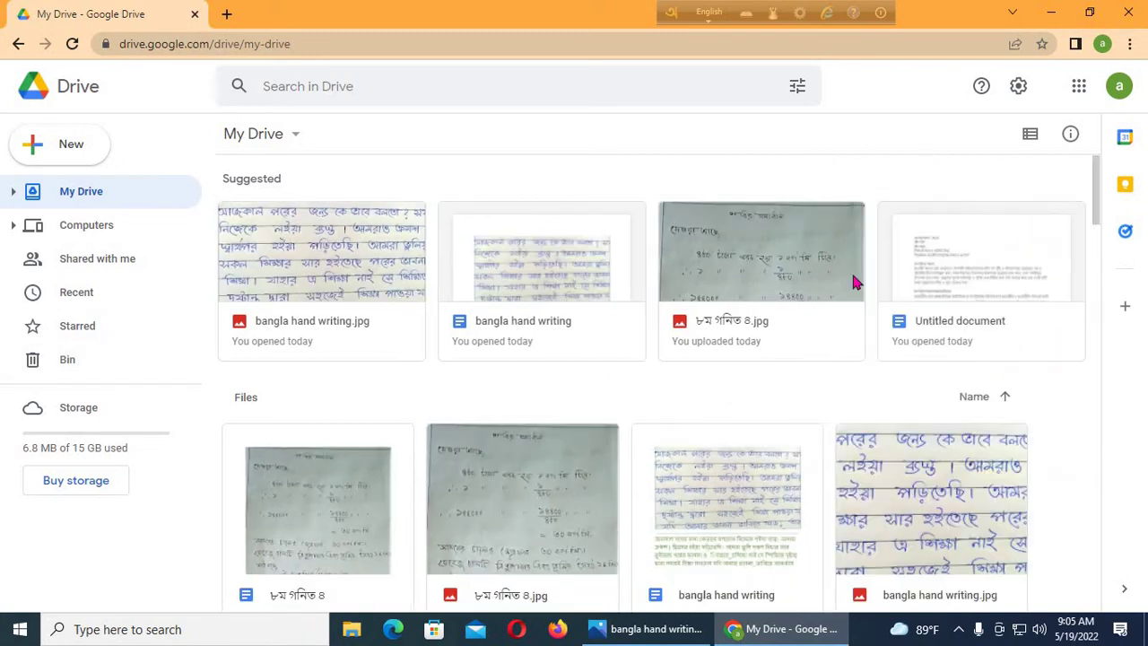
Step: Examine the options for creating or uploading items in Drive, including the additional Google apps
{"action": "left_click", "coordinate": [54, 147]}
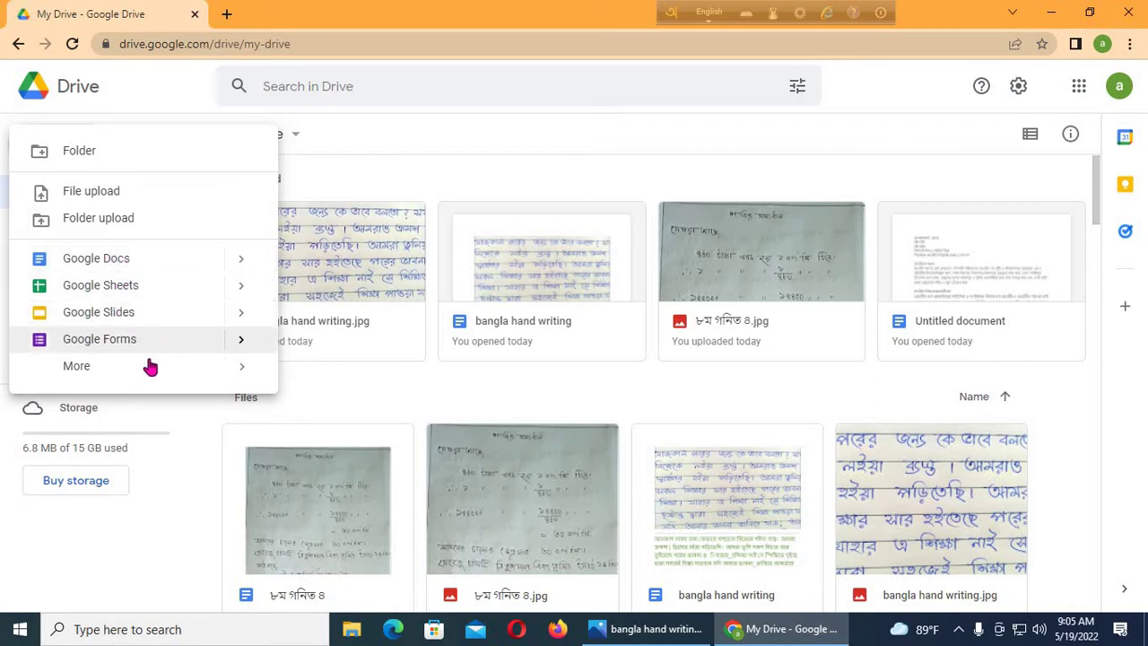
{"action": "mouse_move", "coordinate": [225, 367]}
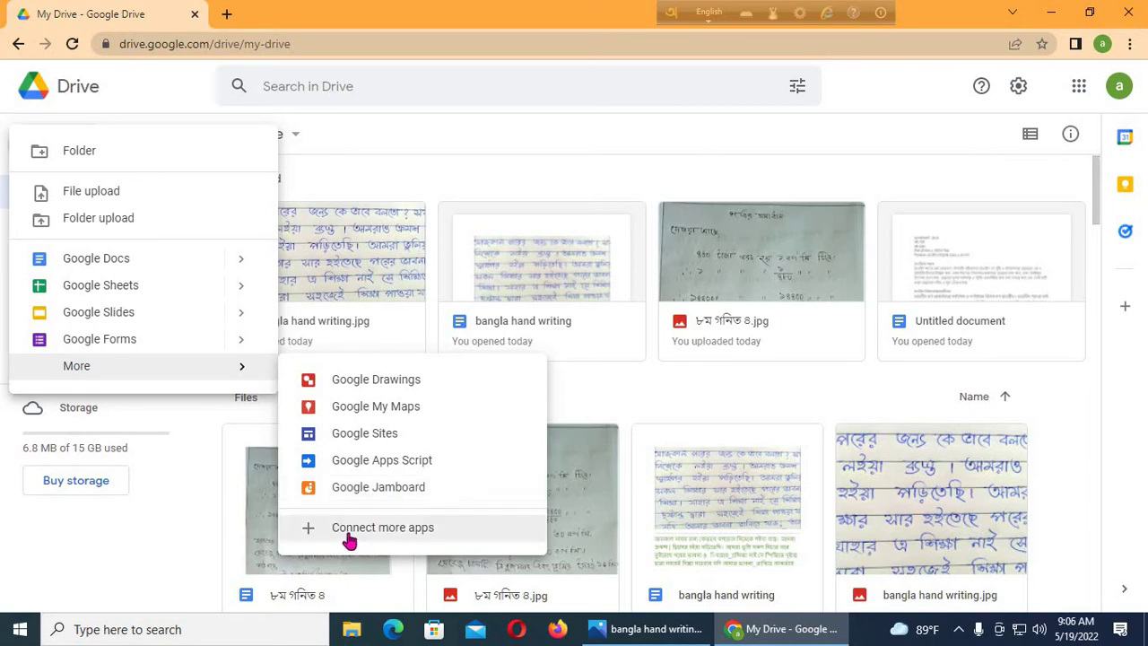
{"action": "left_click", "coordinate": [648, 404]}
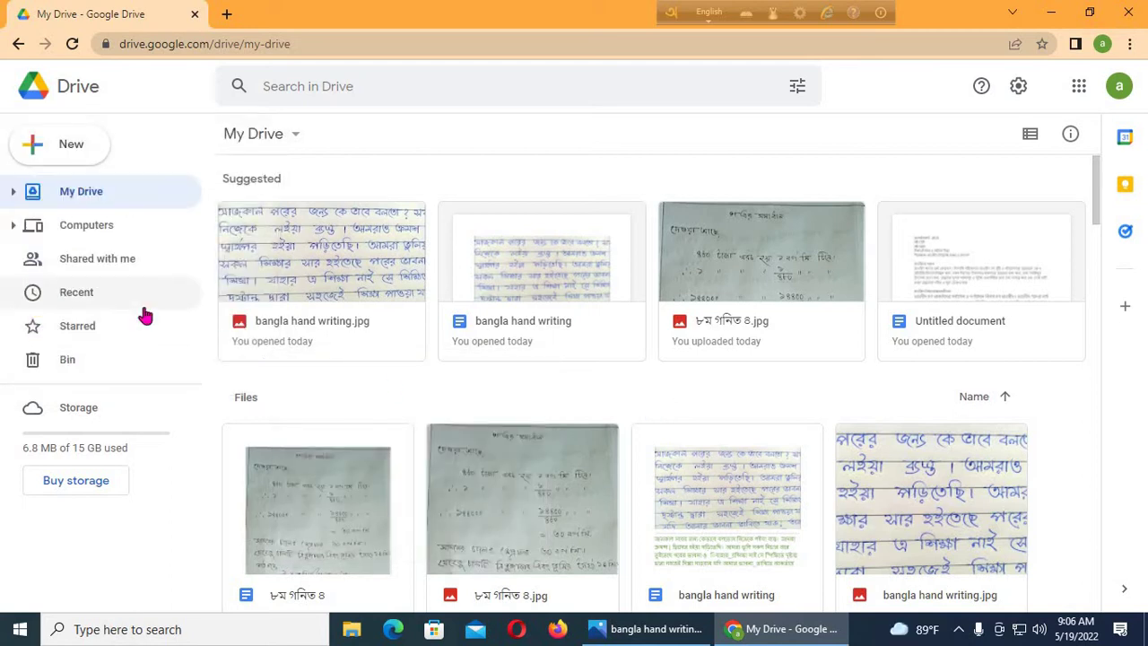
Step: Upload the bangla hand writing JPG from the Downloads folder to My Drive, keeping both files
{"action": "left_click", "coordinate": [68, 148]}
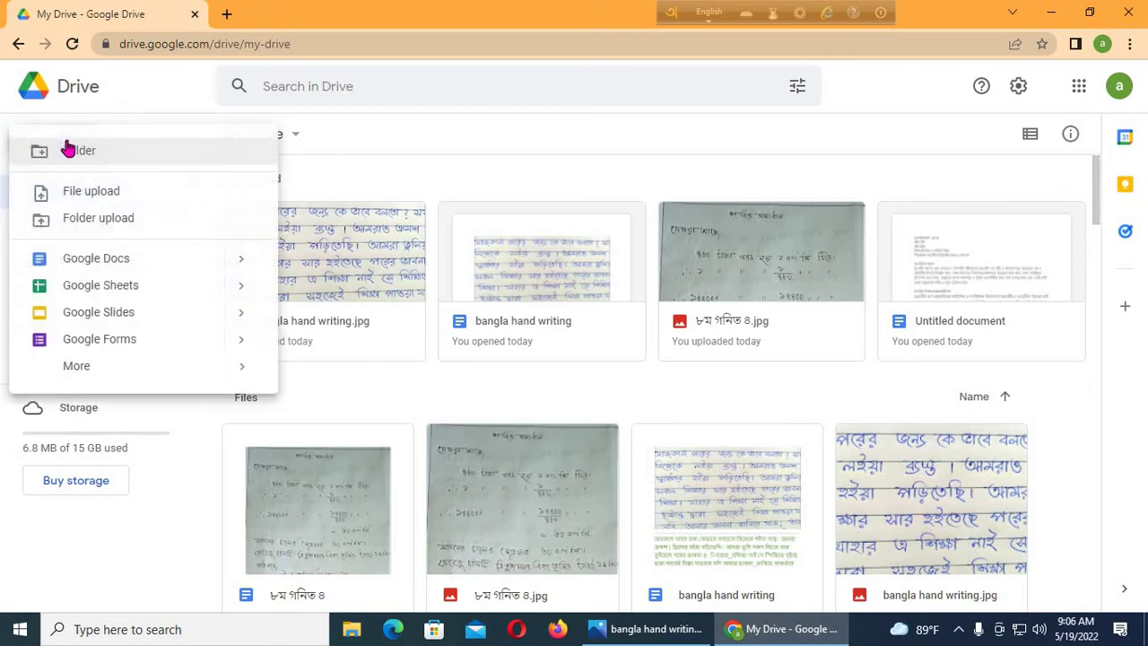
{"action": "left_click", "coordinate": [98, 193]}
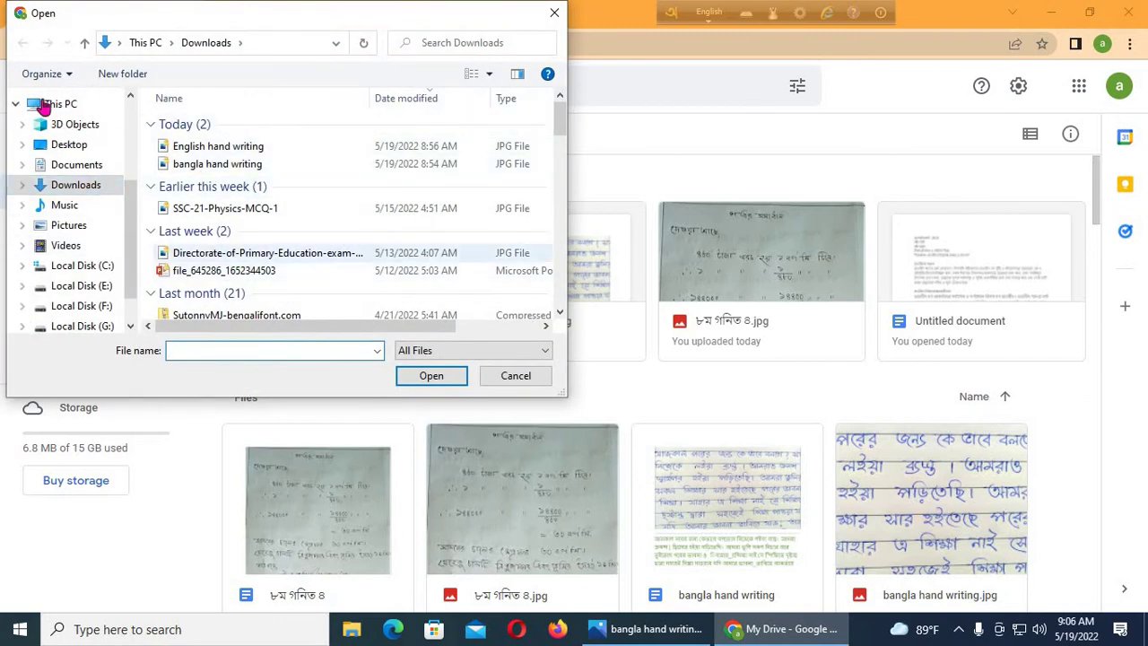
{"action": "left_click", "coordinate": [206, 169]}
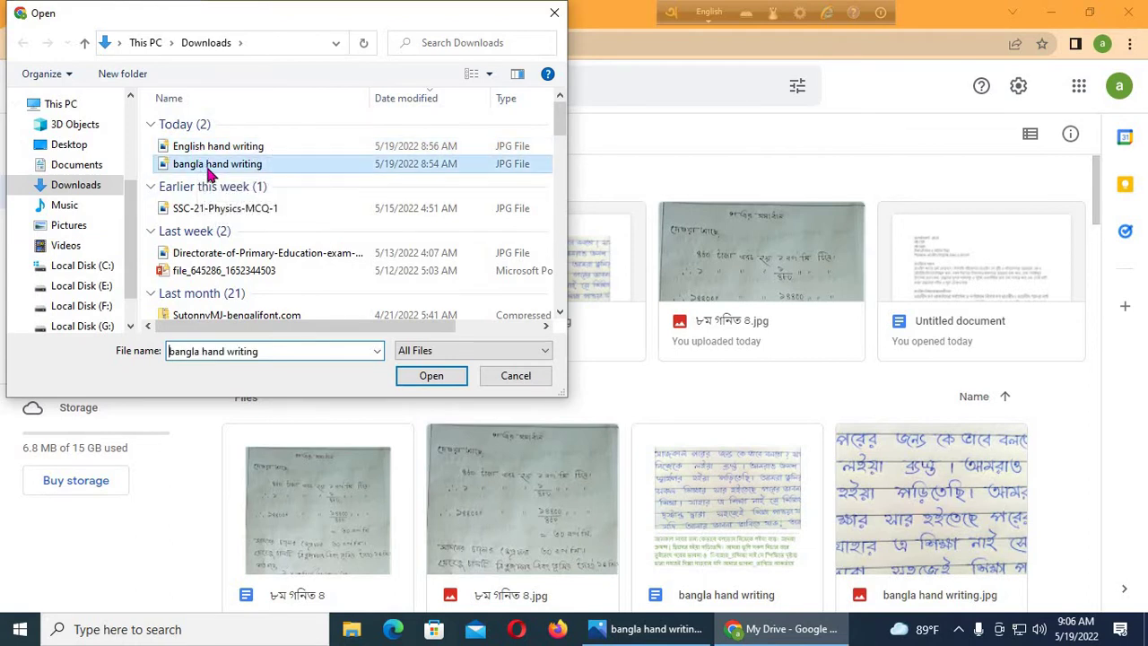
{"action": "left_click", "coordinate": [431, 377]}
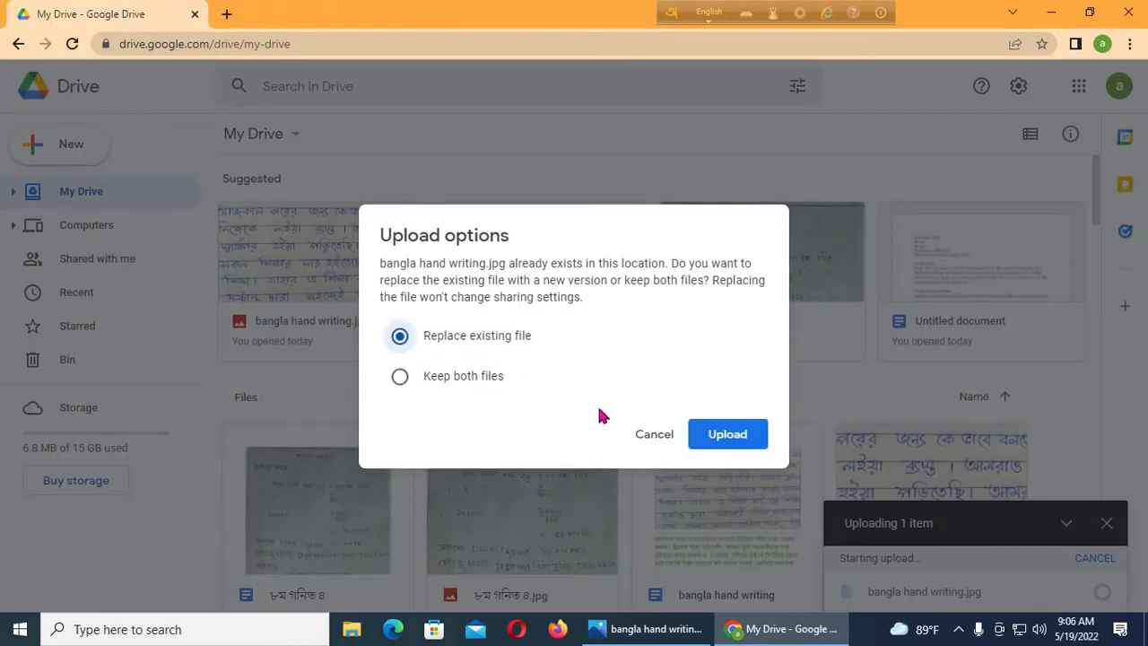
{"action": "left_click", "coordinate": [401, 381]}
{"action": "left_click", "coordinate": [729, 437]}
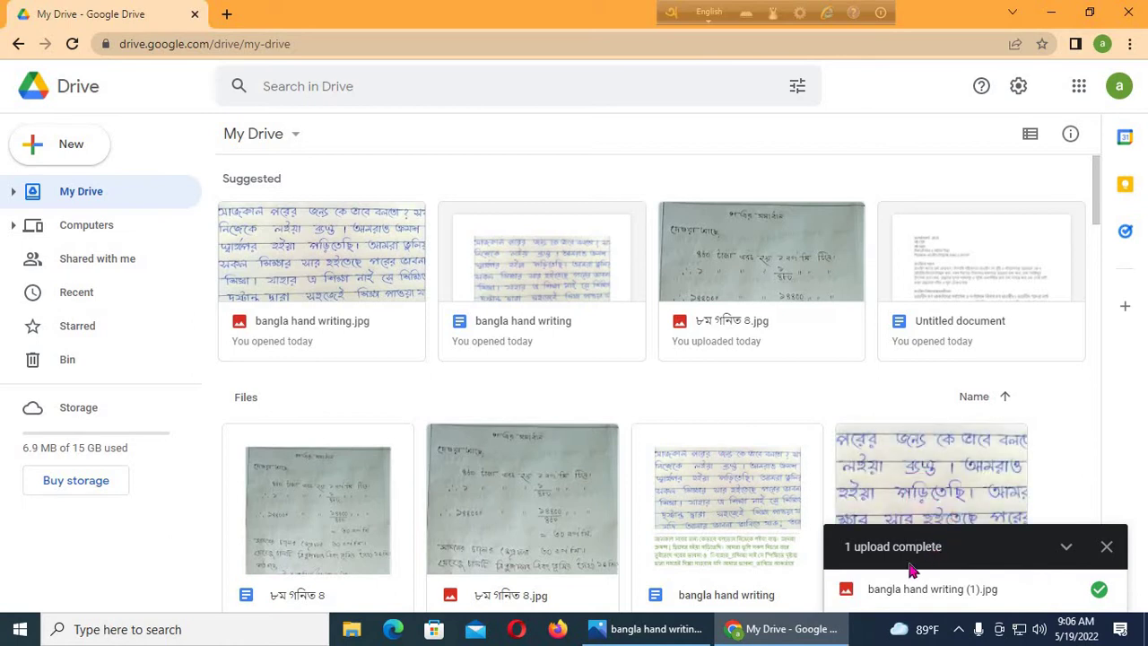
Step: Open the suggested image bangla hand writing.jpg with Google Docs
{"action": "mouse_move", "coordinate": [933, 579]}
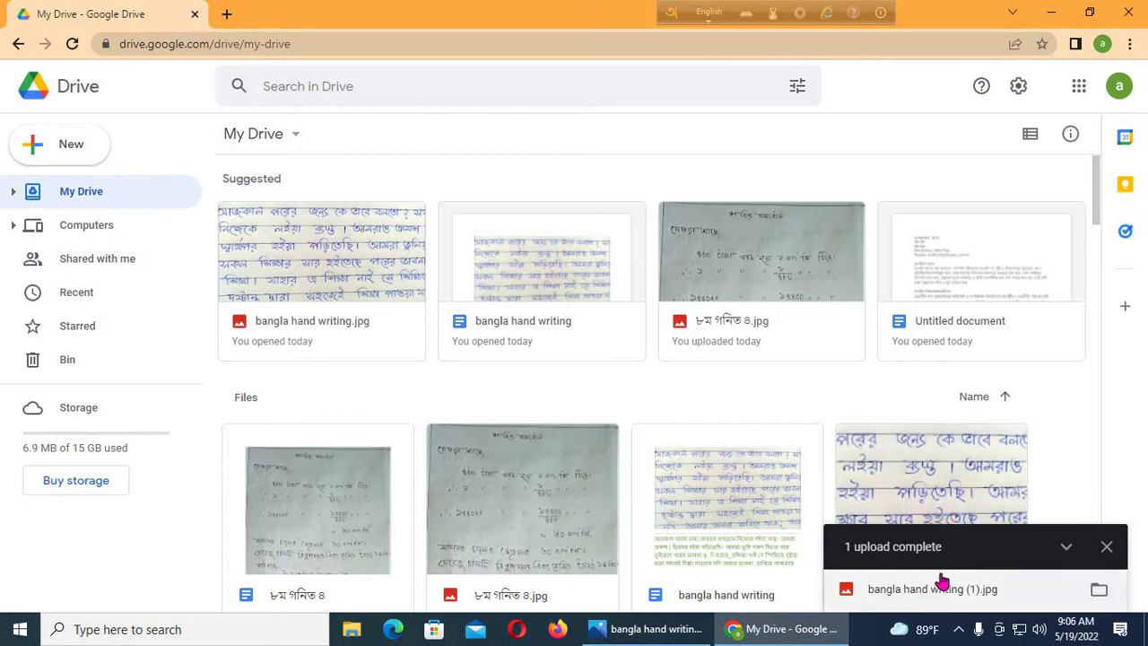
{"action": "right_click", "coordinate": [323, 261]}
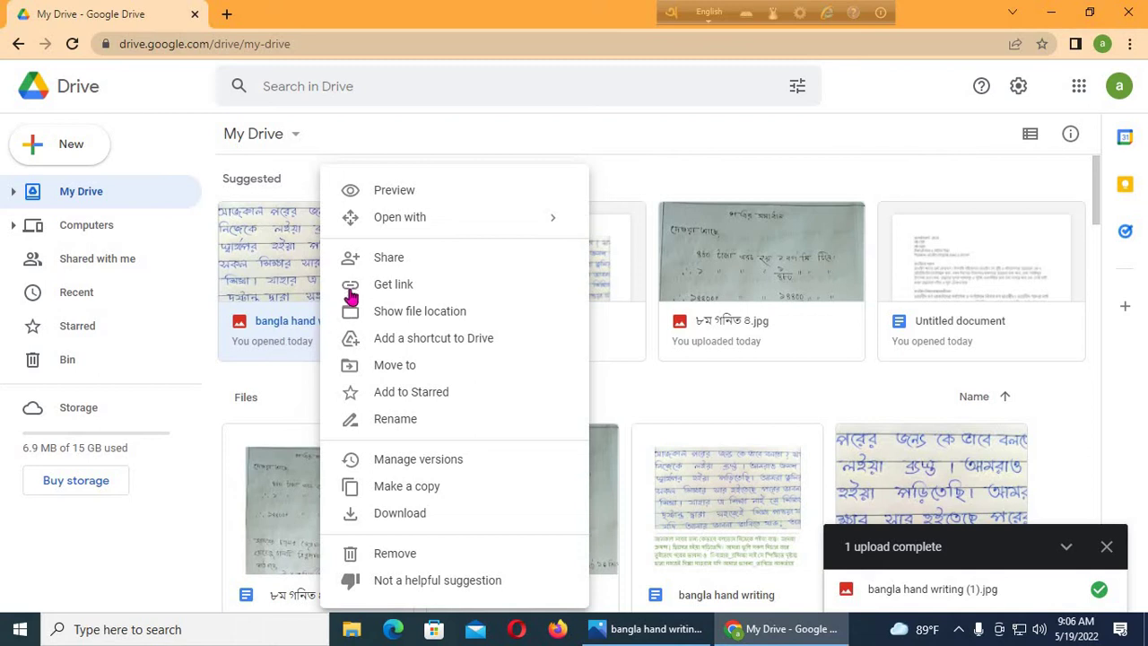
{"action": "mouse_move", "coordinate": [401, 219]}
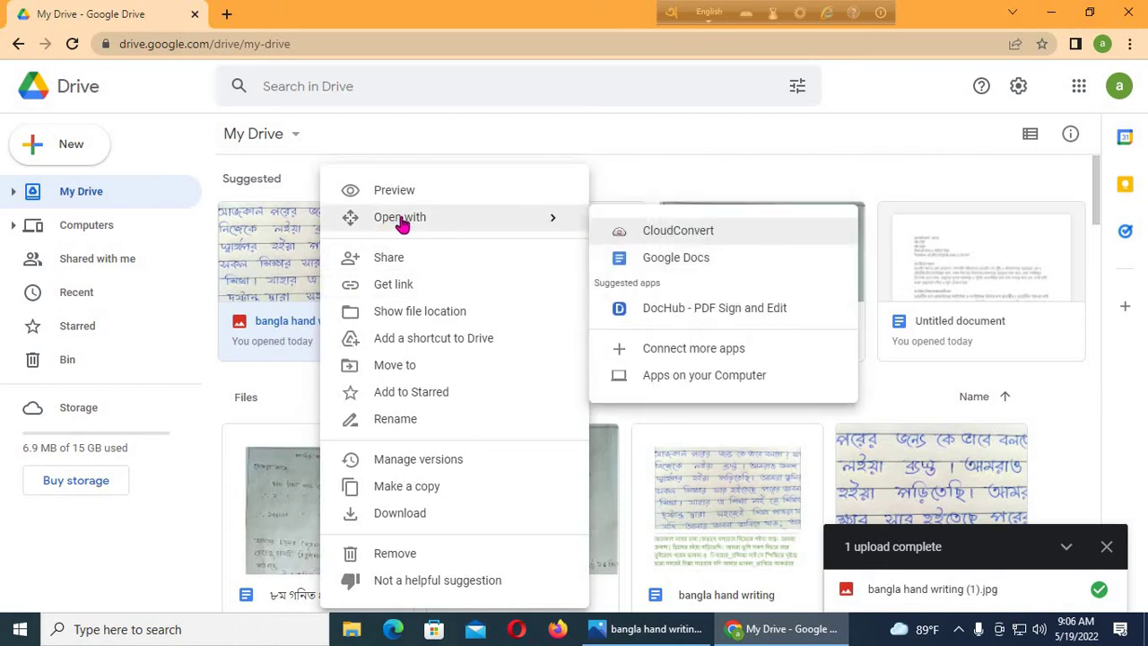
{"action": "left_click", "coordinate": [664, 265]}
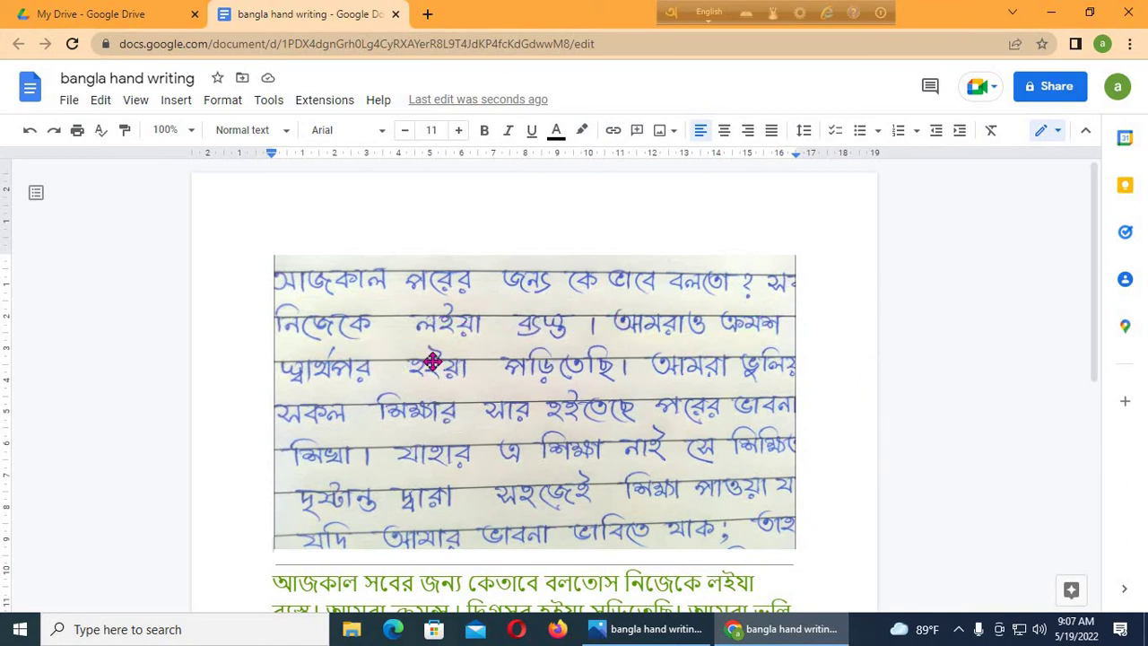
Step: Compare the handwriting image with the converted text, and copy all of the green Bengali text below the image
{"action": "scroll", "coordinate": [432, 361], "scroll_direction": "down", "scroll_amount": 2}
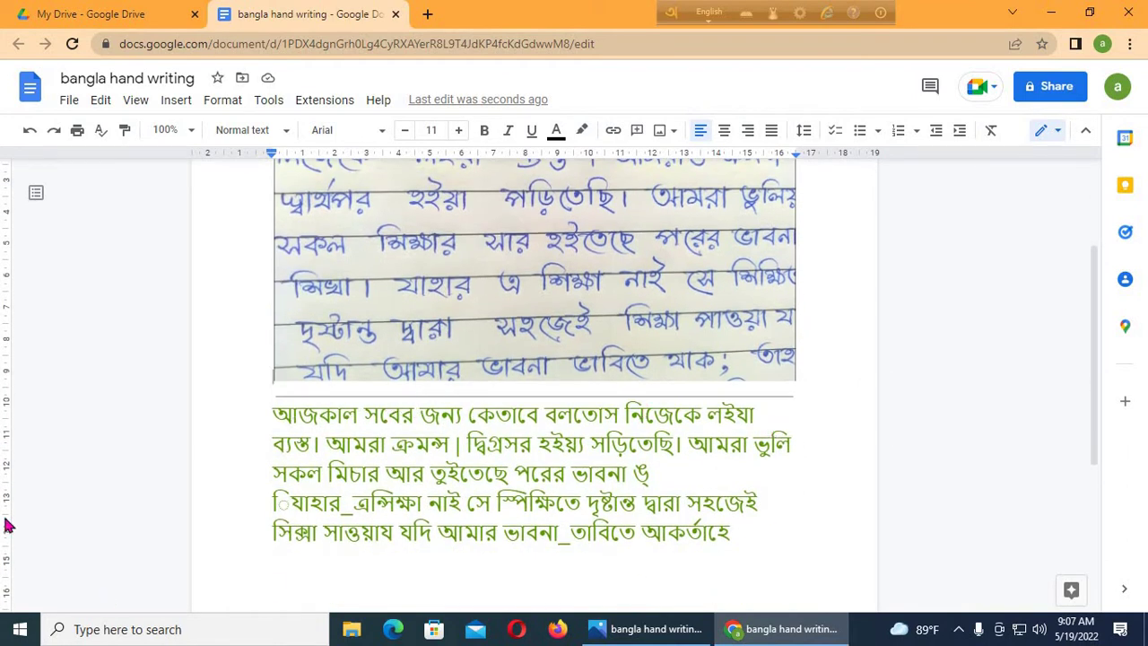
{"action": "scroll", "coordinate": [455, 366], "scroll_direction": "up", "scroll_amount": 2}
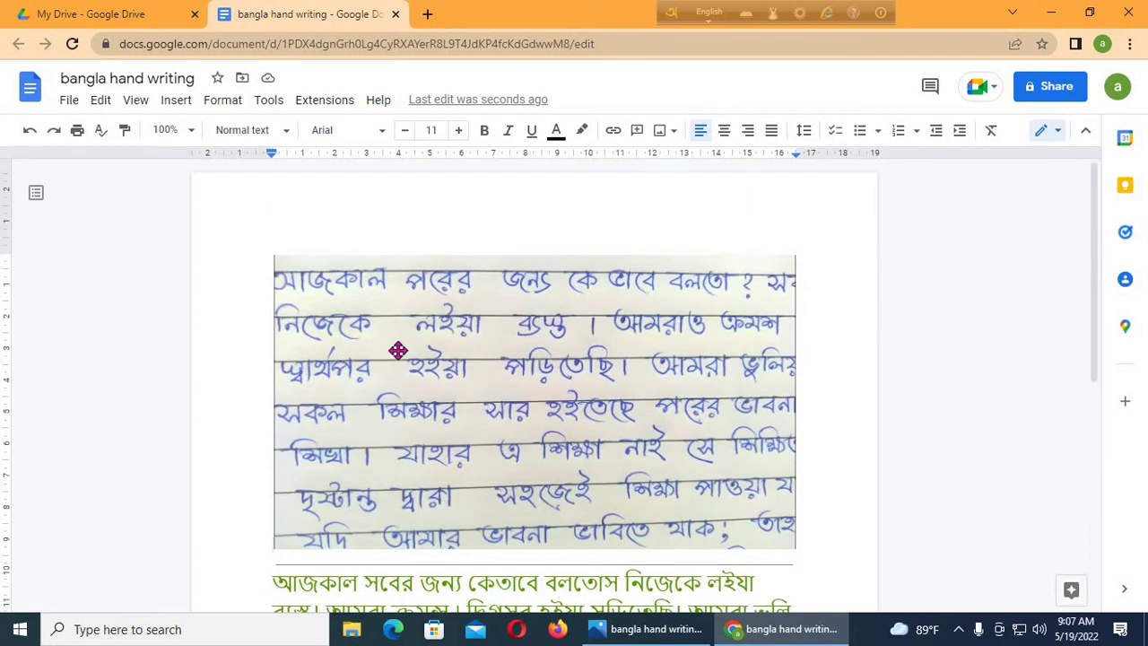
{"action": "scroll", "coordinate": [399, 350], "scroll_direction": "down", "scroll_amount": 2}
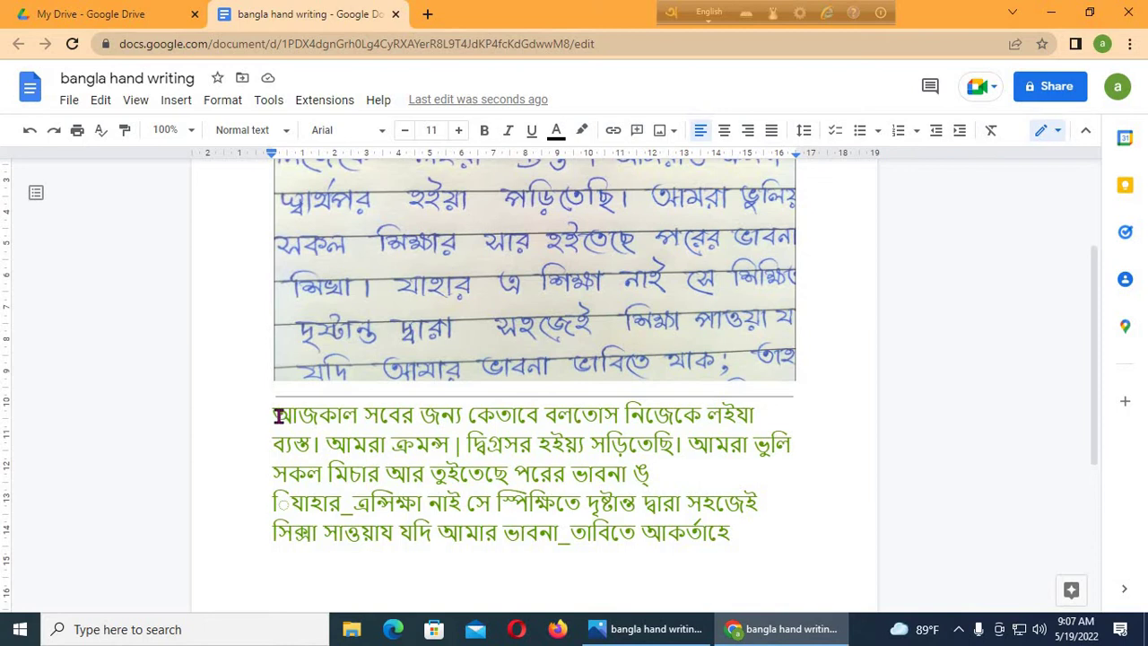
{"action": "left_click_drag", "start_coordinate": [277, 415], "coordinate": [739, 531]}
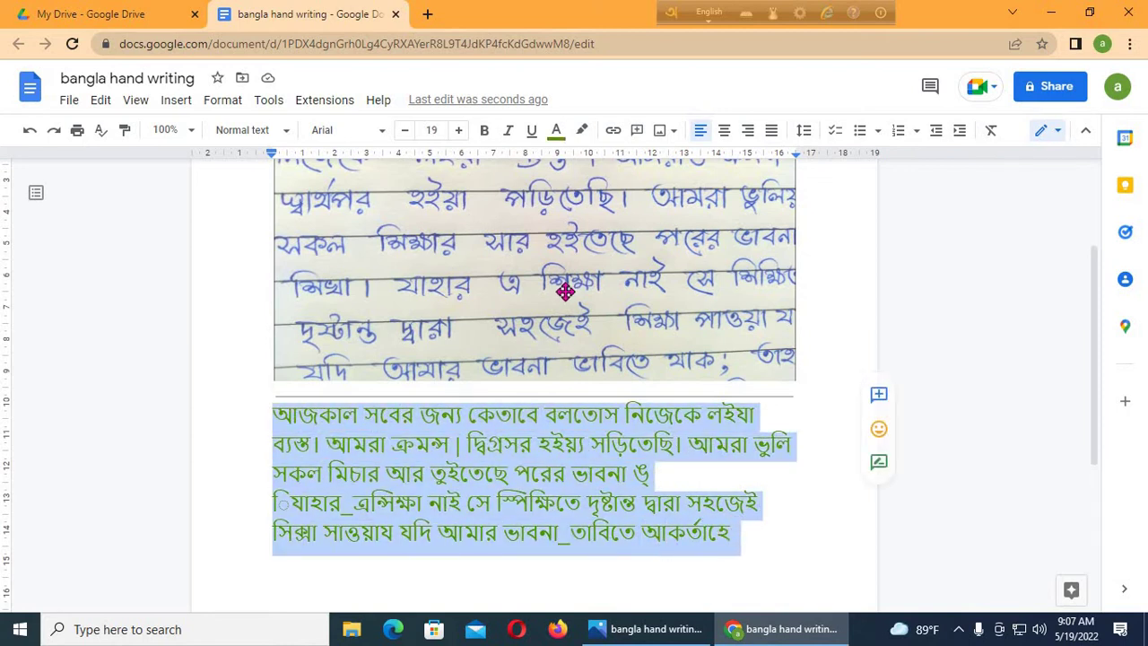
{"action": "right_click", "coordinate": [543, 434]}
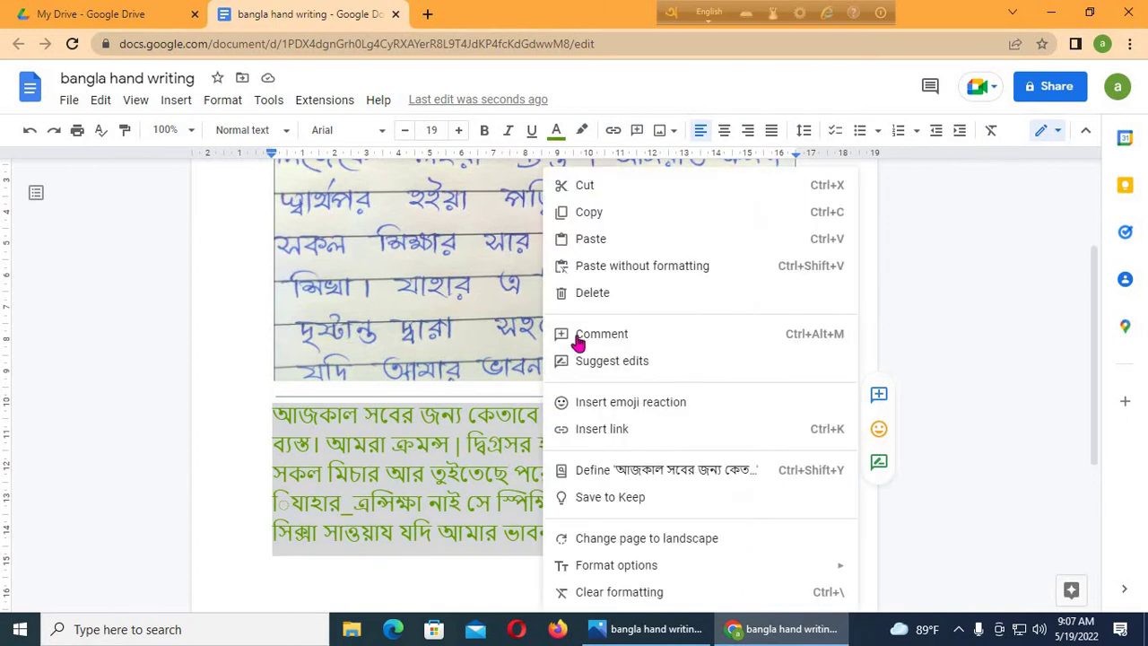
{"action": "left_click", "coordinate": [592, 213]}
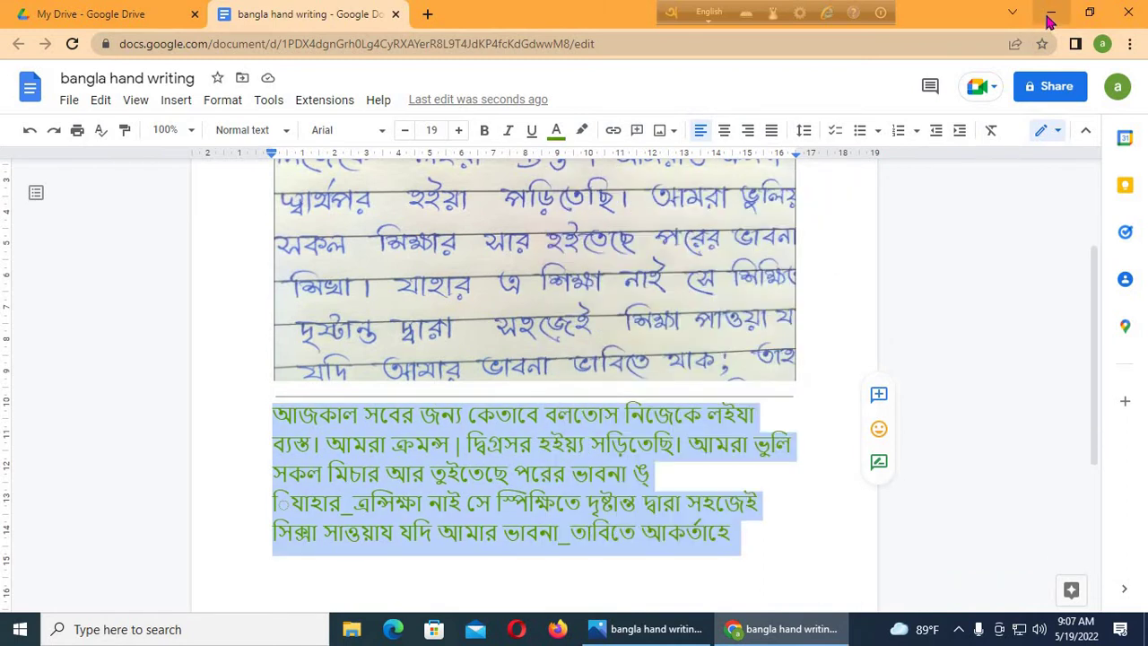
Step: Minimize the browser, launch Word 2016 from the desktop, and paste the copied Bengali text into a new blank document
{"action": "left_click", "coordinate": [1050, 12]}
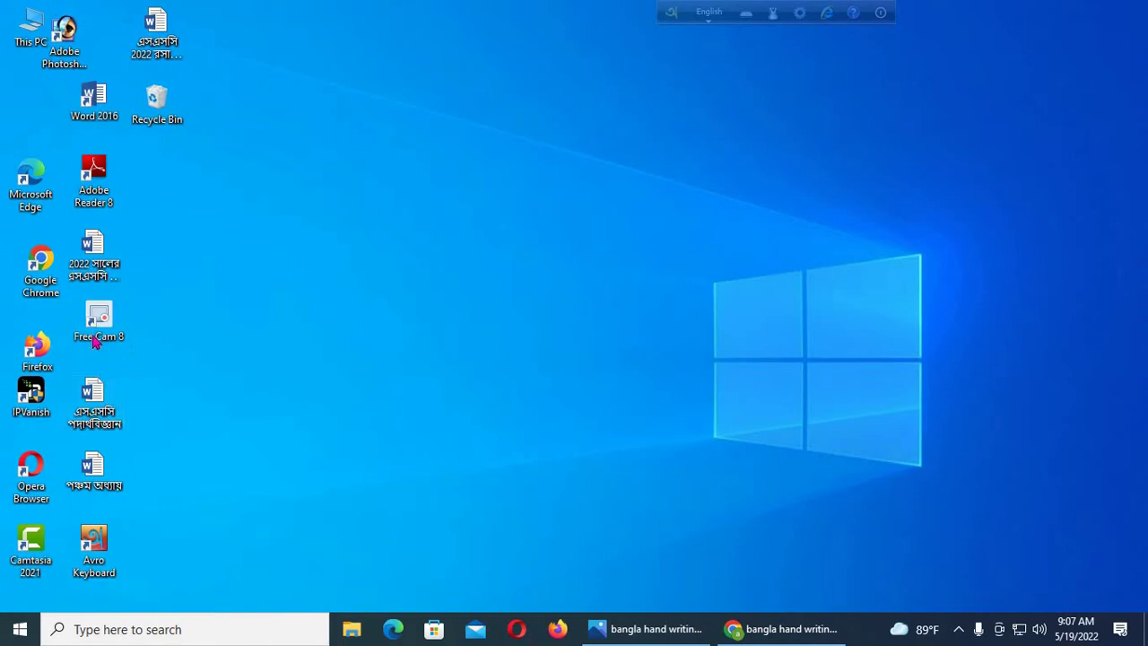
{"action": "right_click", "coordinate": [99, 125]}
{"action": "left_click", "coordinate": [147, 124]}
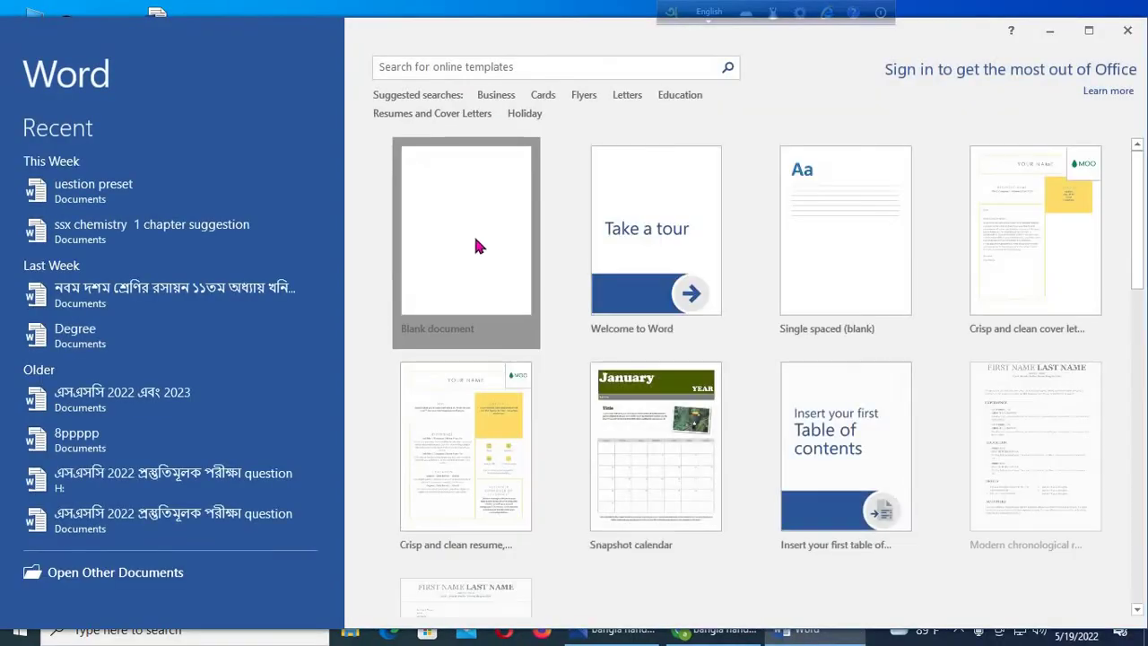
{"action": "left_click", "coordinate": [474, 236]}
{"action": "right_click", "coordinate": [431, 360]}
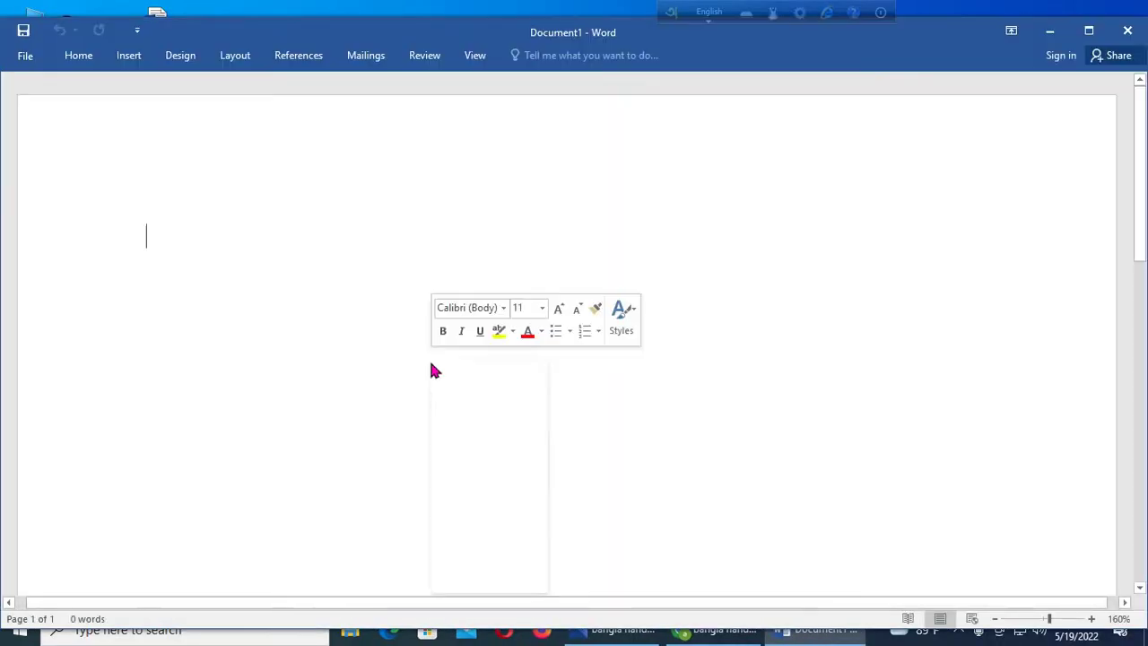
{"action": "left_click", "coordinate": [466, 434]}
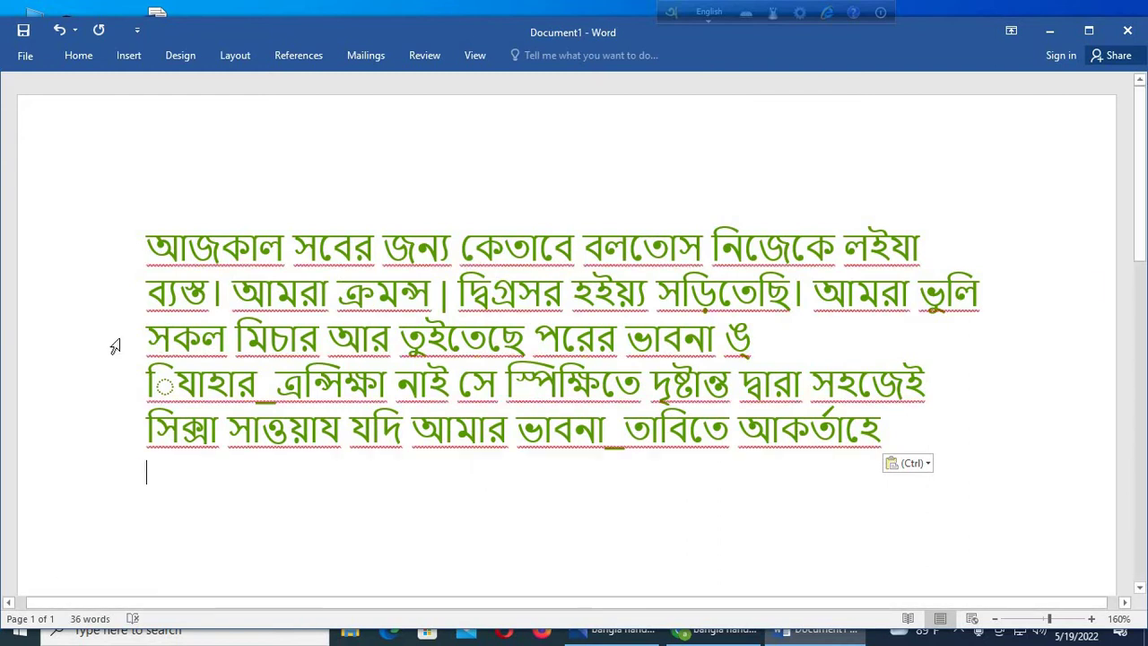
Step: Set the font size of all the pasted Bengali text to 24
{"action": "key", "text": "ctrl+a"}
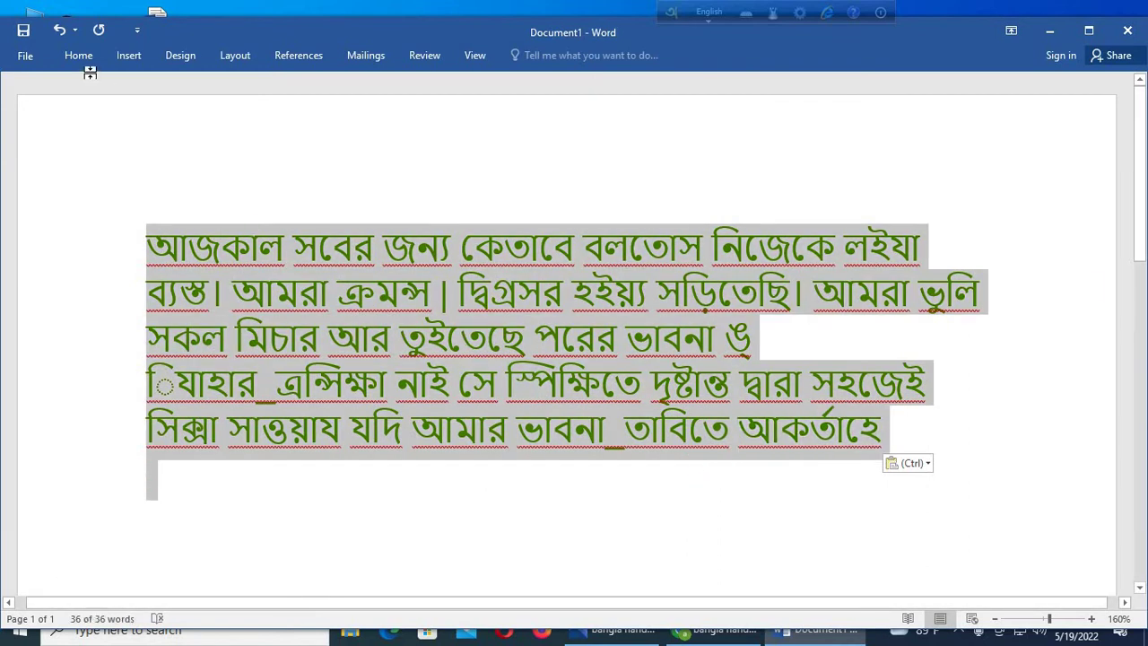
{"action": "left_click", "coordinate": [89, 64]}
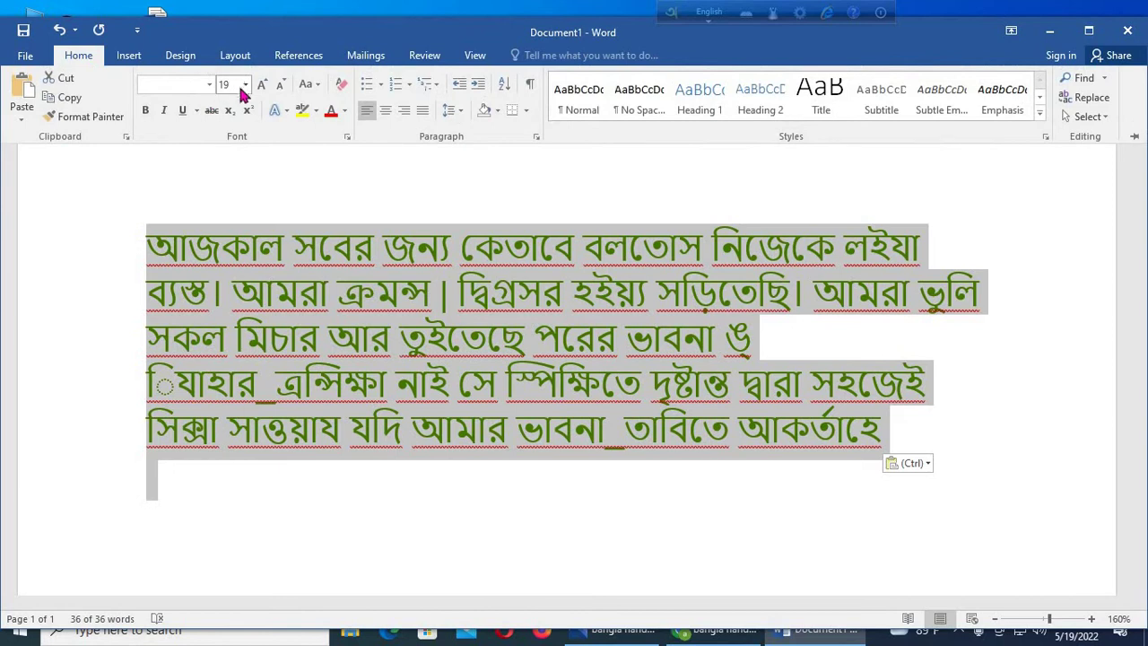
{"action": "left_click", "coordinate": [246, 85]}
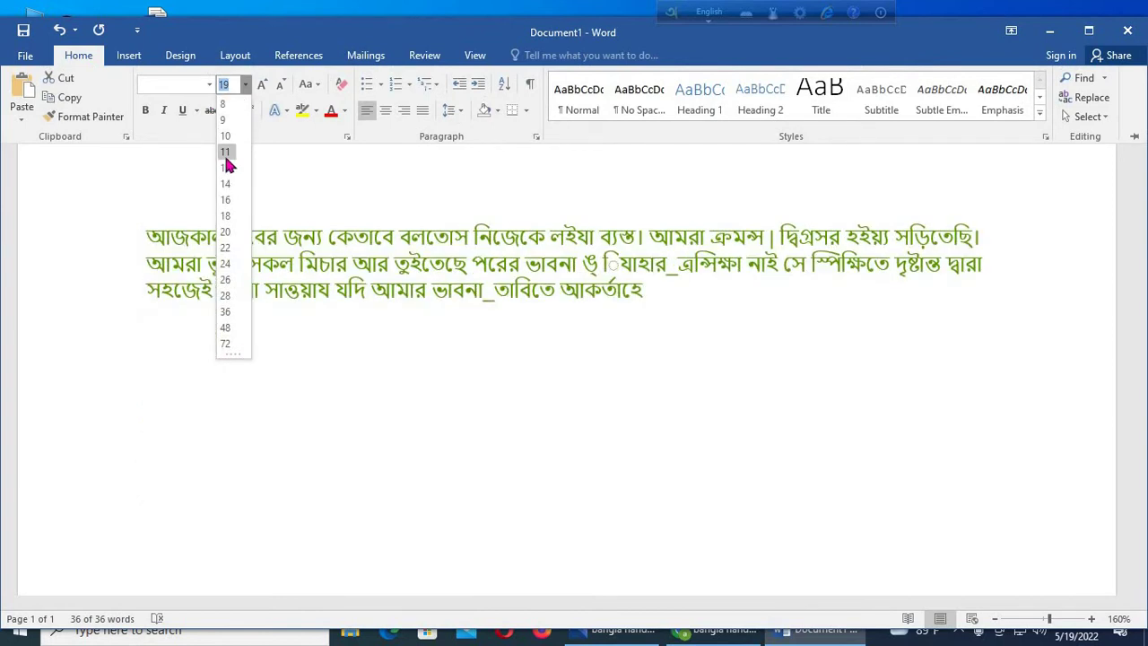
{"action": "left_click", "coordinate": [225, 152]}
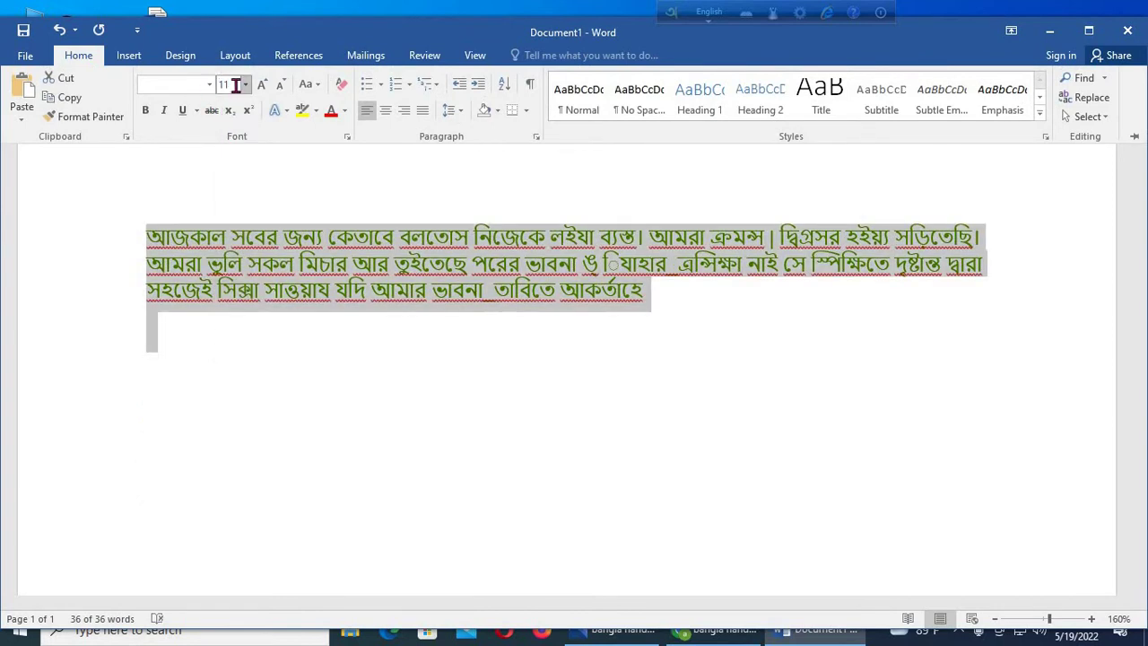
{"action": "left_click", "coordinate": [246, 84]}
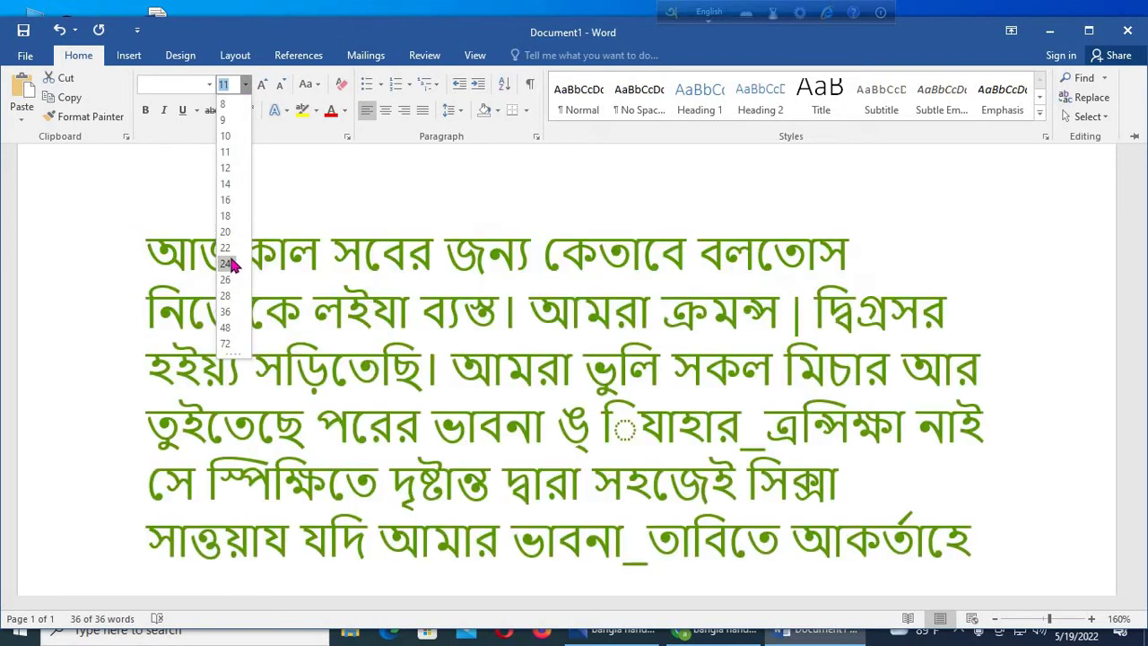
{"action": "left_click", "coordinate": [231, 267]}
Step: Apply the AdarshaLipiExp font and black font colour to the selected Bengali text, and deselect it
{"action": "left_click", "coordinate": [210, 85]}
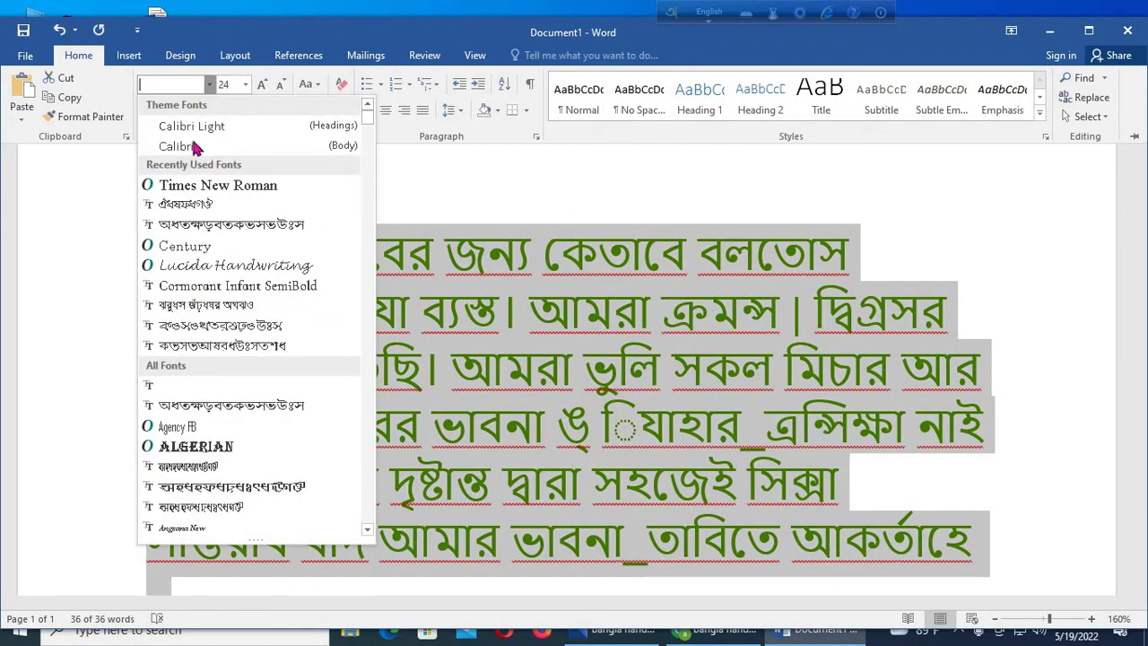
{"action": "left_click", "coordinate": [216, 232]}
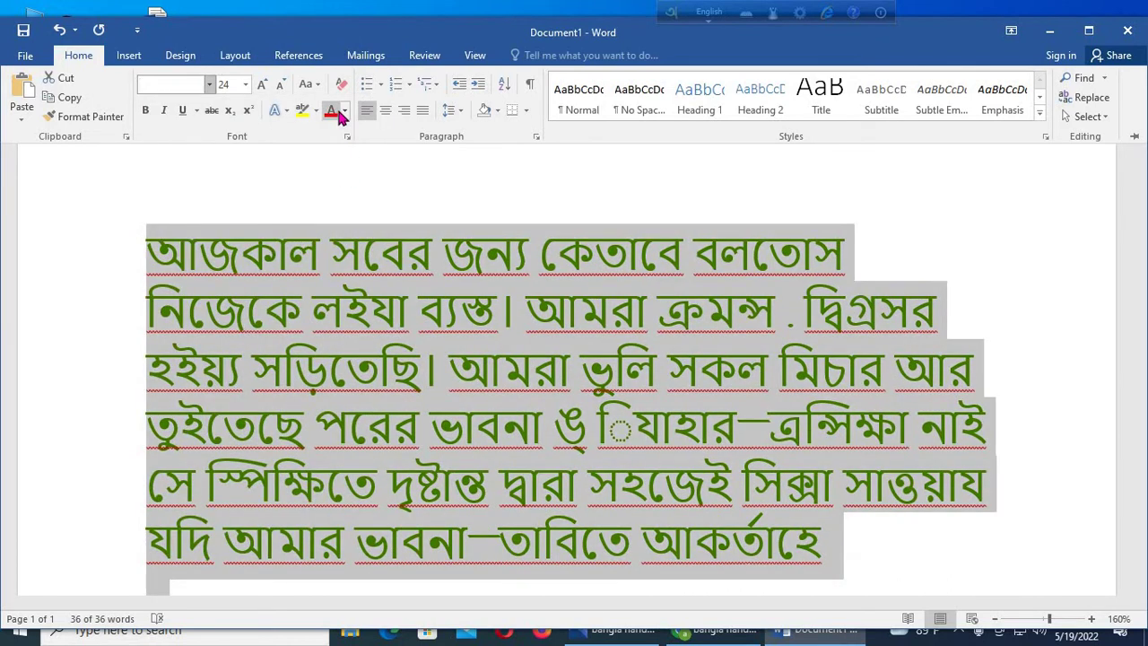
{"action": "left_click", "coordinate": [345, 113]}
{"action": "left_click", "coordinate": [339, 131]}
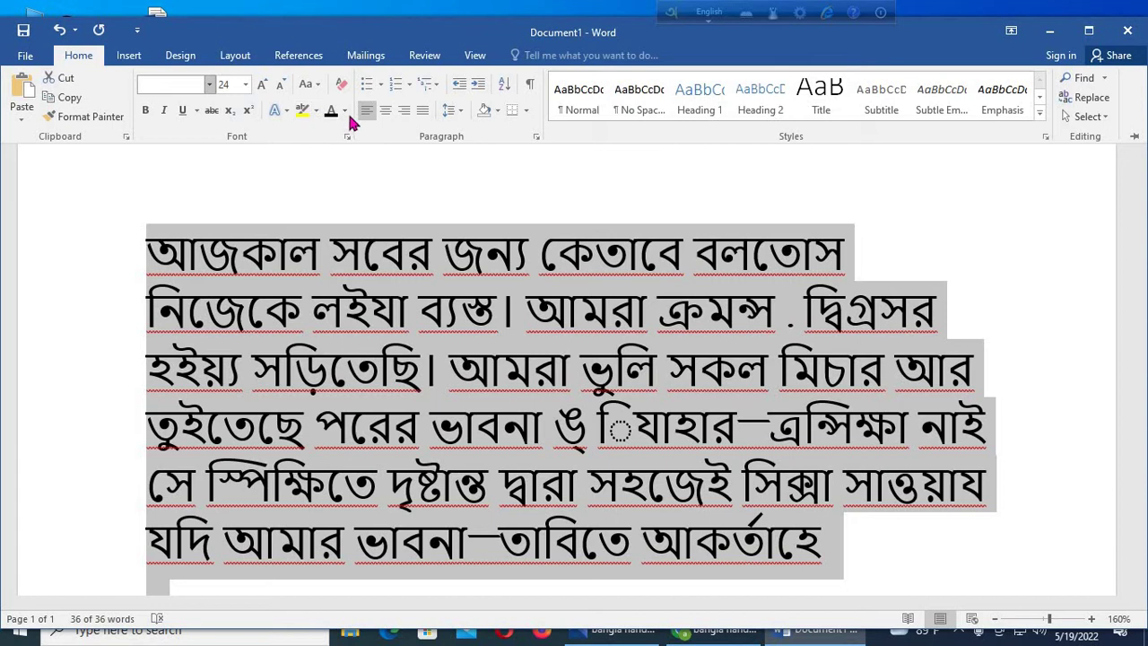
{"action": "left_click", "coordinate": [335, 276]}
{"action": "left_click", "coordinate": [333, 279]}
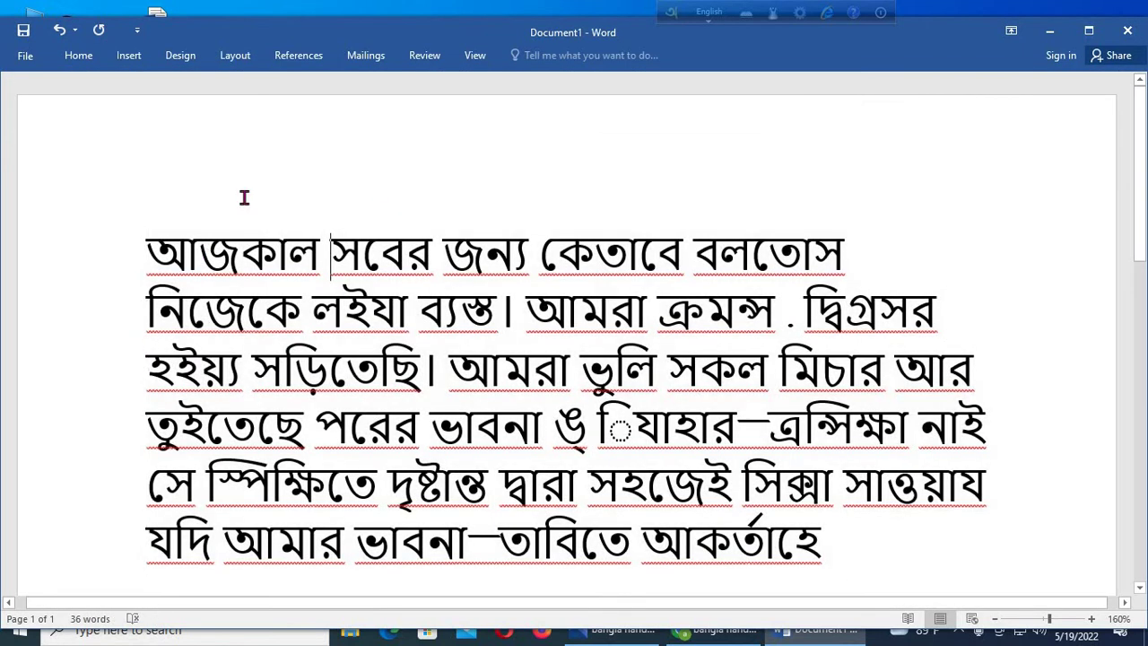
Step: Add a diagonal CONFIDENTIAL watermark to the document and look over the page
{"action": "left_click", "coordinate": [90, 56]}
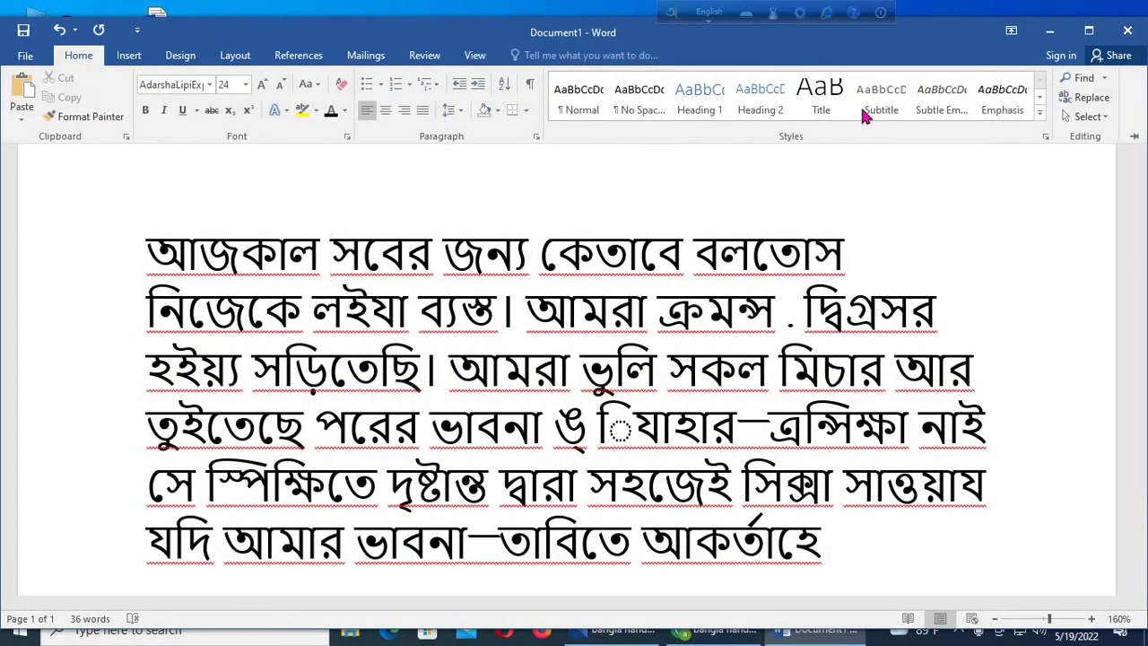
{"action": "left_click", "coordinate": [180, 57]}
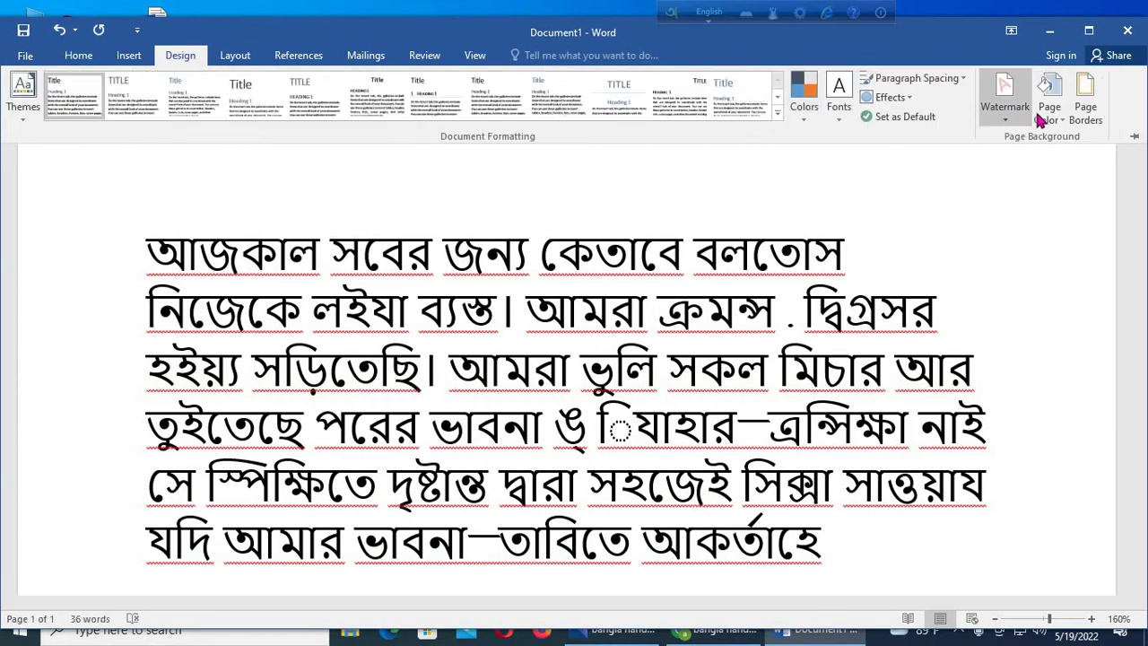
{"action": "left_click", "coordinate": [1002, 109]}
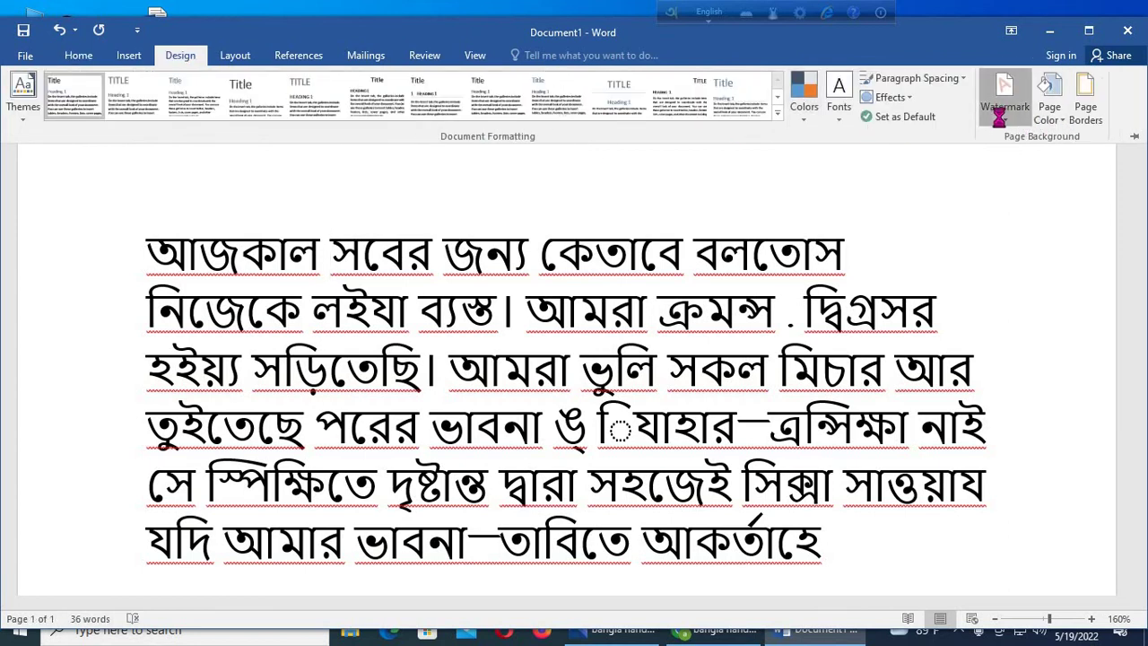
{"action": "left_click", "coordinate": [851, 233]}
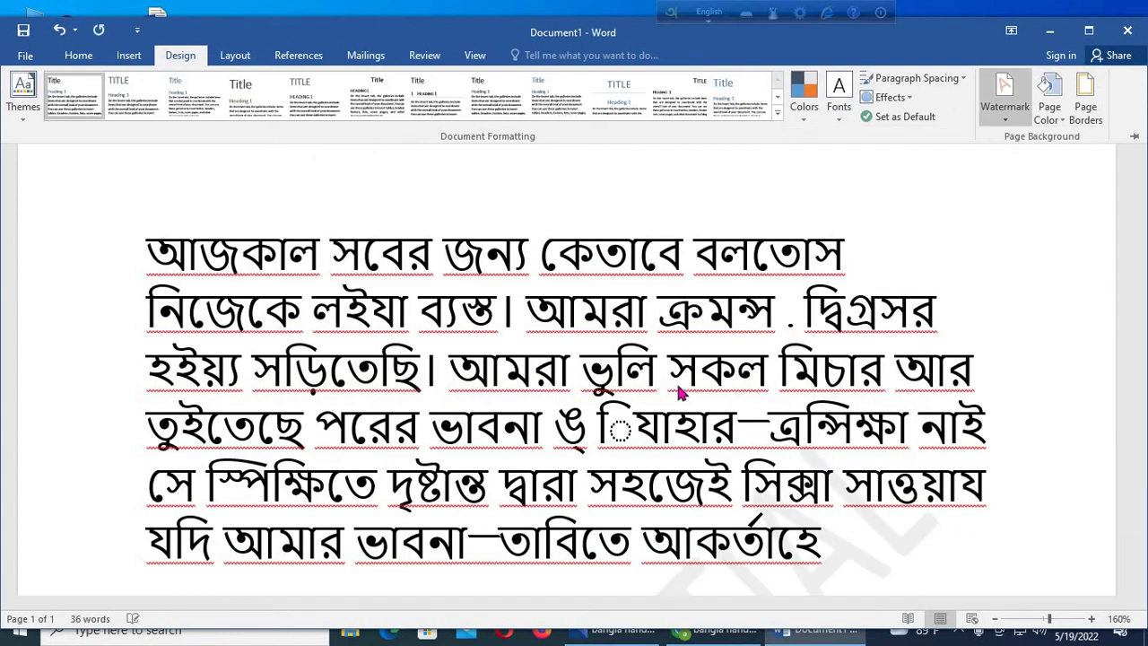
{"action": "scroll", "coordinate": [664, 484], "scroll_direction": "down", "scroll_amount": 5}
{"action": "scroll", "coordinate": [636, 573], "scroll_direction": "up", "scroll_amount": 5}
Step: Minimize Word, switch back to Chrome, and close the bangla hand writing document to return to My Drive
{"action": "left_click", "coordinate": [1049, 31]}
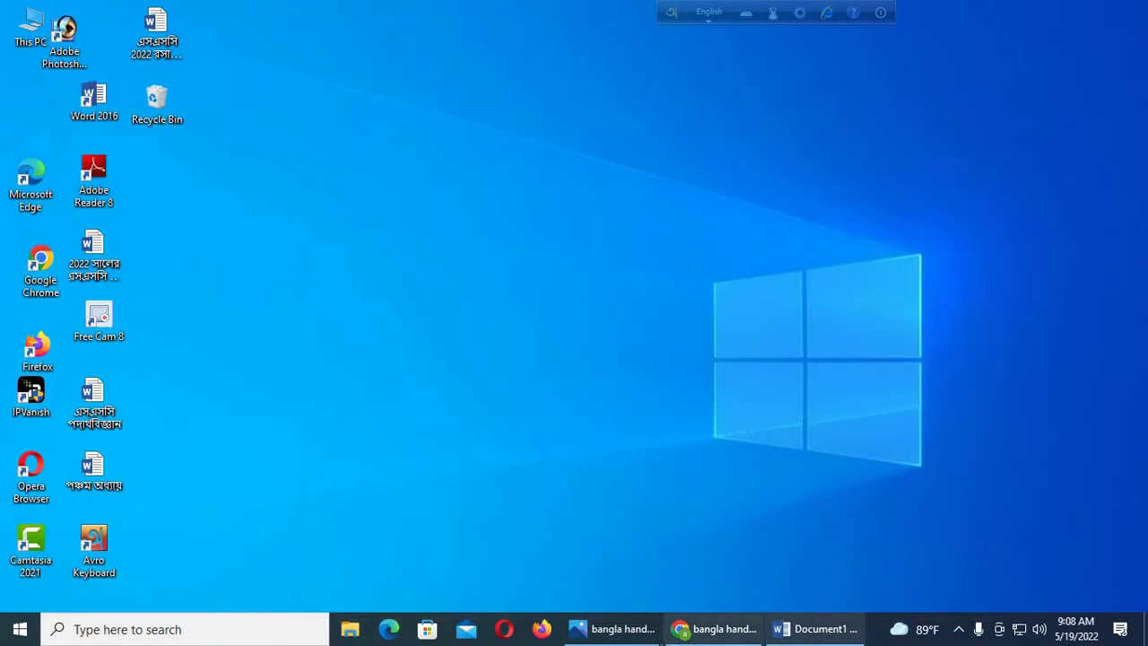
{"action": "left_click", "coordinate": [694, 628]}
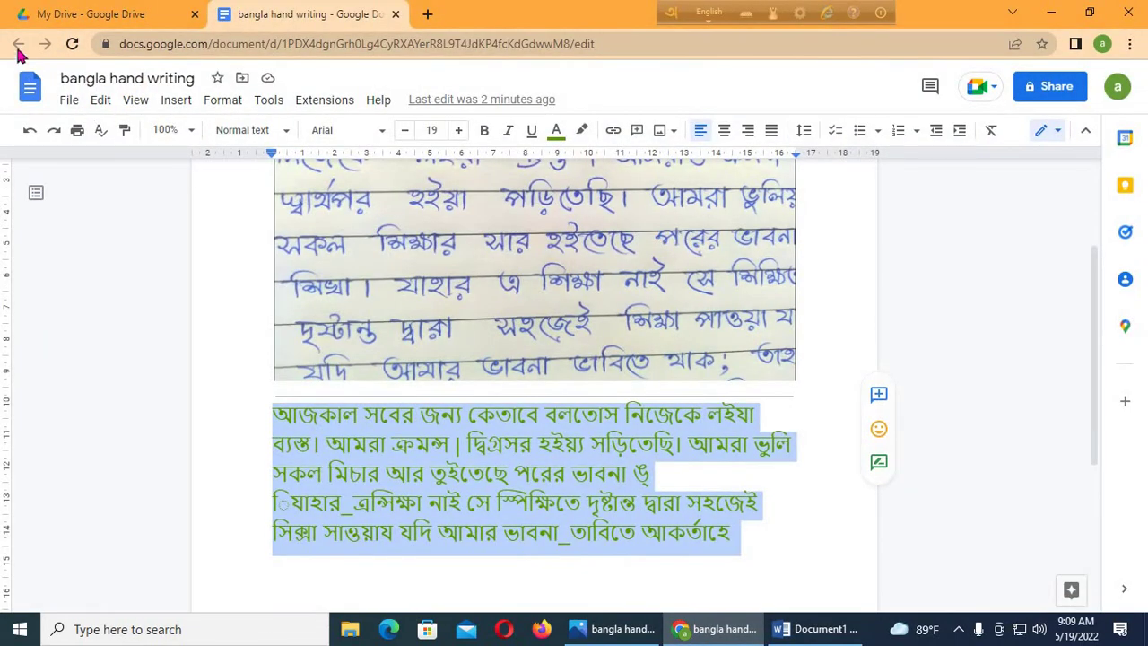
{"action": "left_click", "coordinate": [396, 14]}
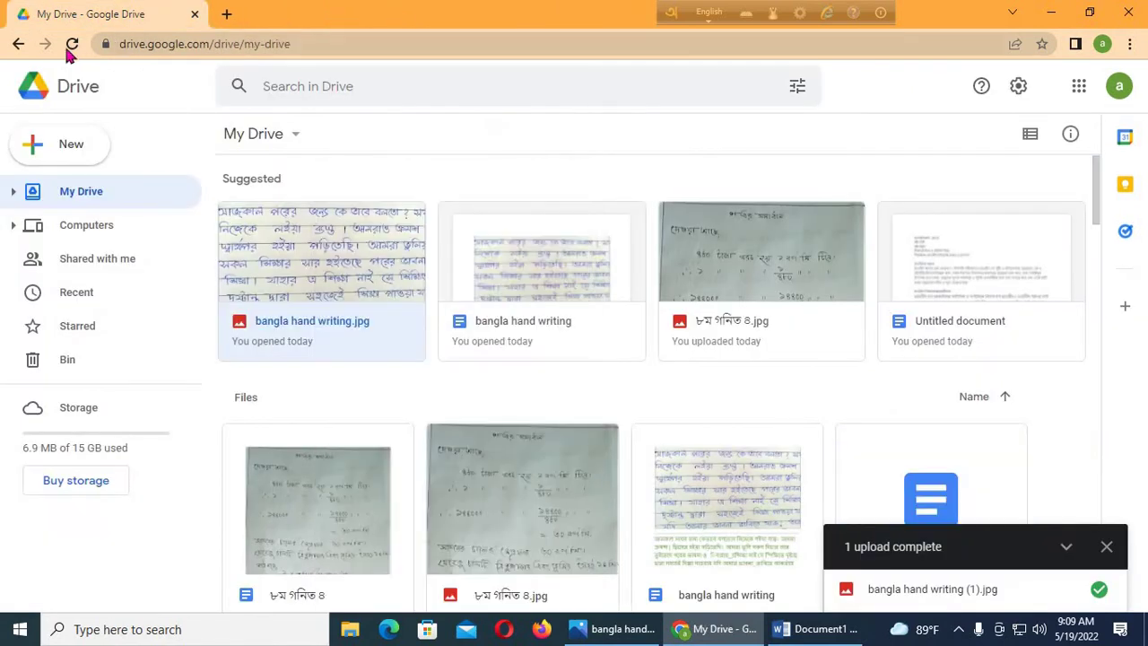
Step: Upload the English hand writing image from the Downloads folder to My Drive
{"action": "left_click", "coordinate": [73, 149]}
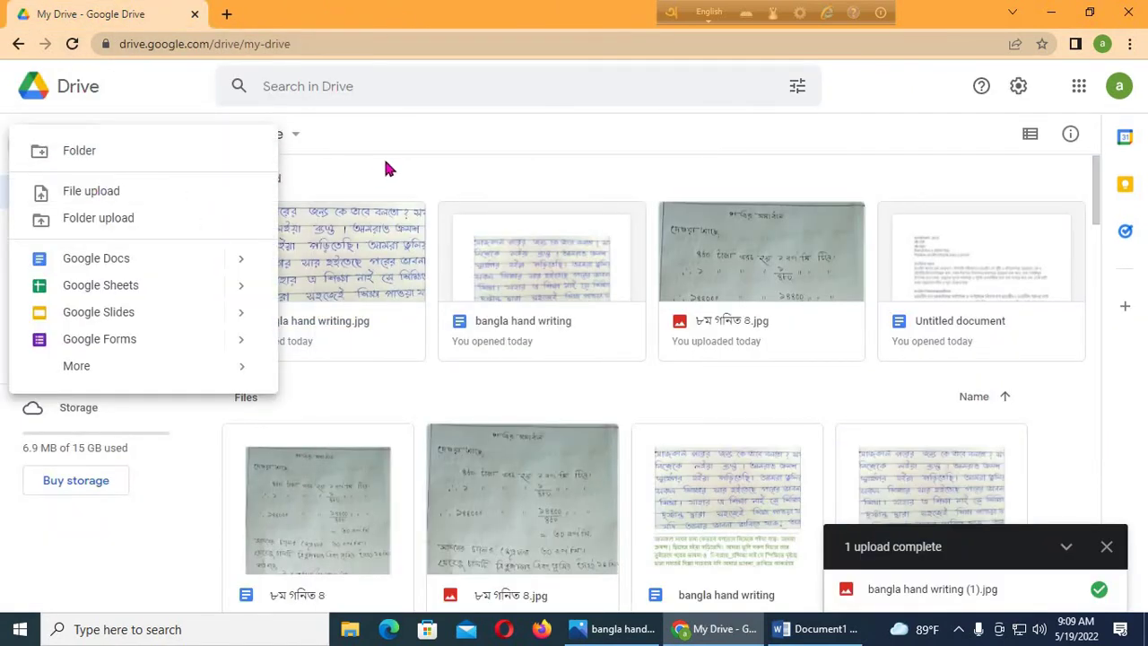
{"action": "left_click", "coordinate": [389, 169]}
{"action": "left_click", "coordinate": [62, 148]}
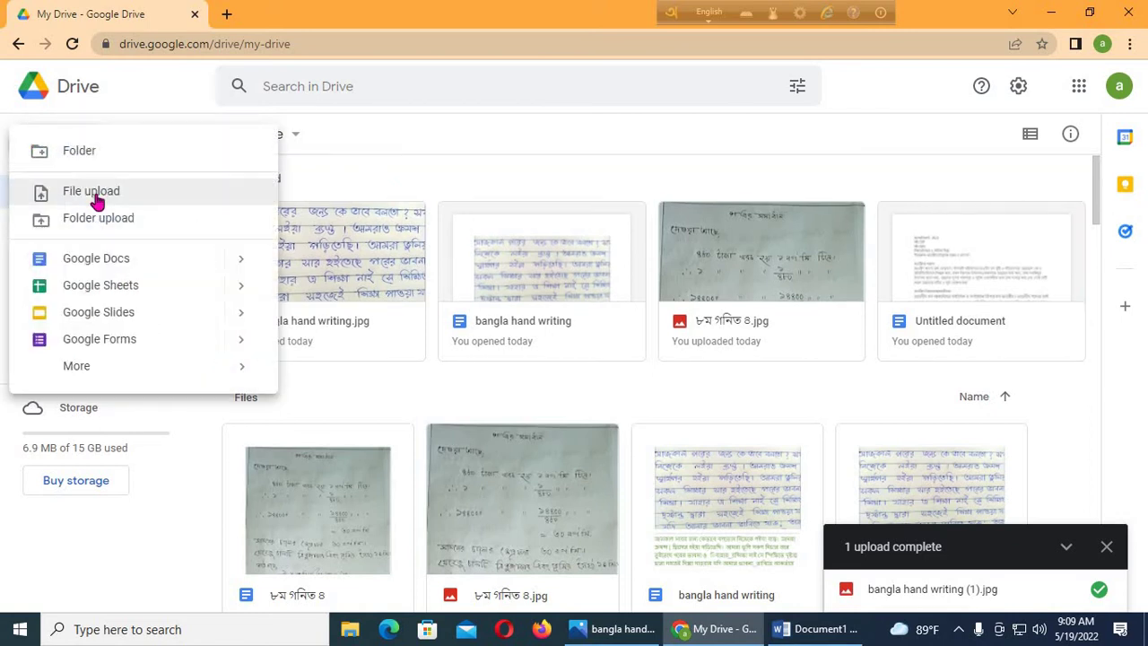
{"action": "left_click", "coordinate": [95, 197]}
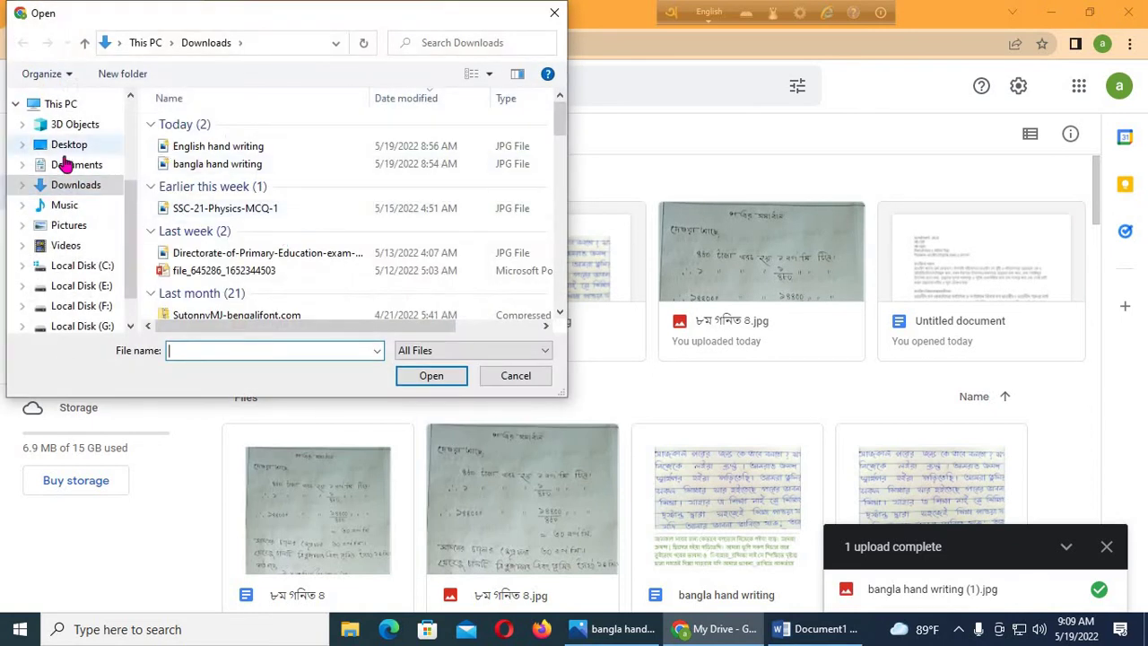
{"action": "left_click", "coordinate": [218, 149]}
{"action": "right_click", "coordinate": [215, 151]}
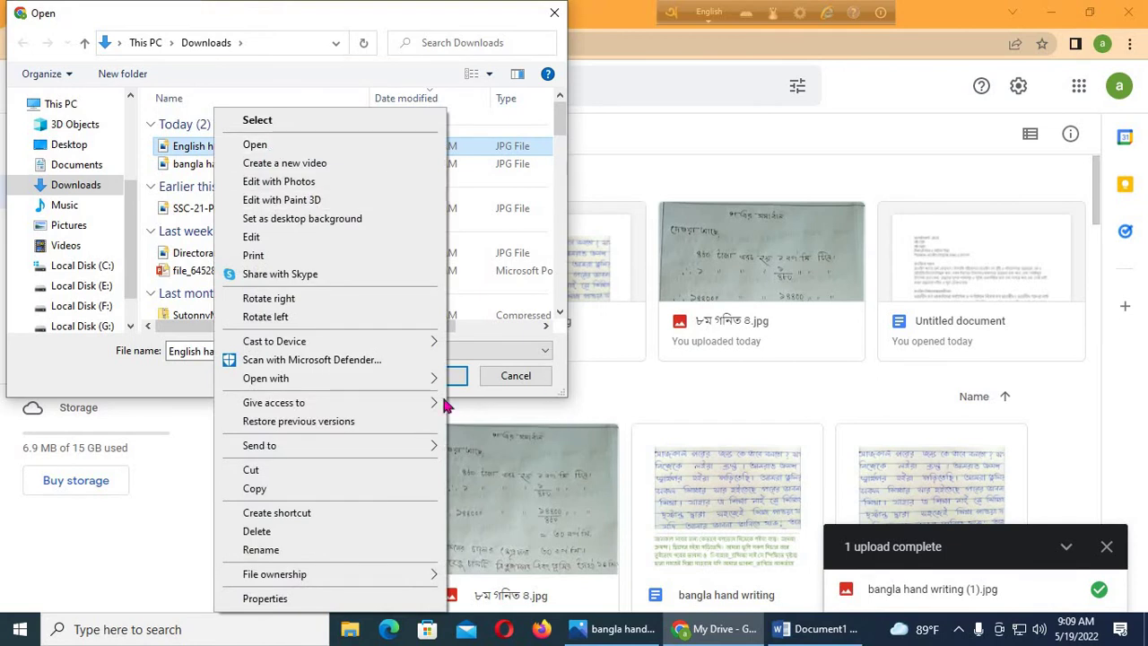
{"action": "left_click", "coordinate": [544, 507]}
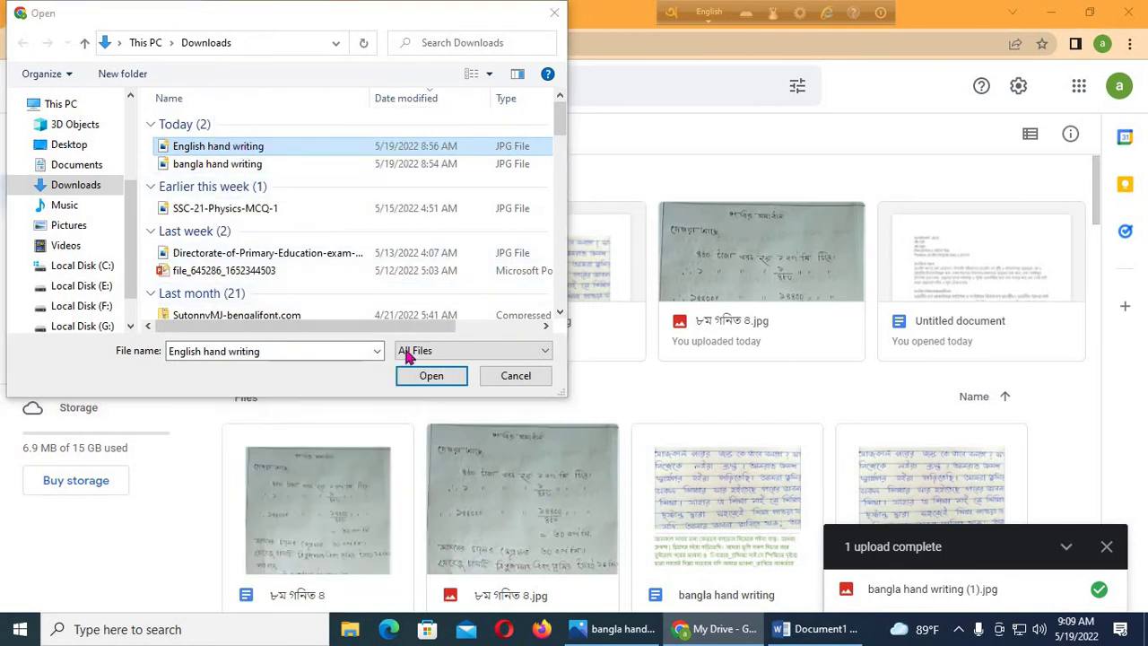
{"action": "left_click", "coordinate": [430, 375]}
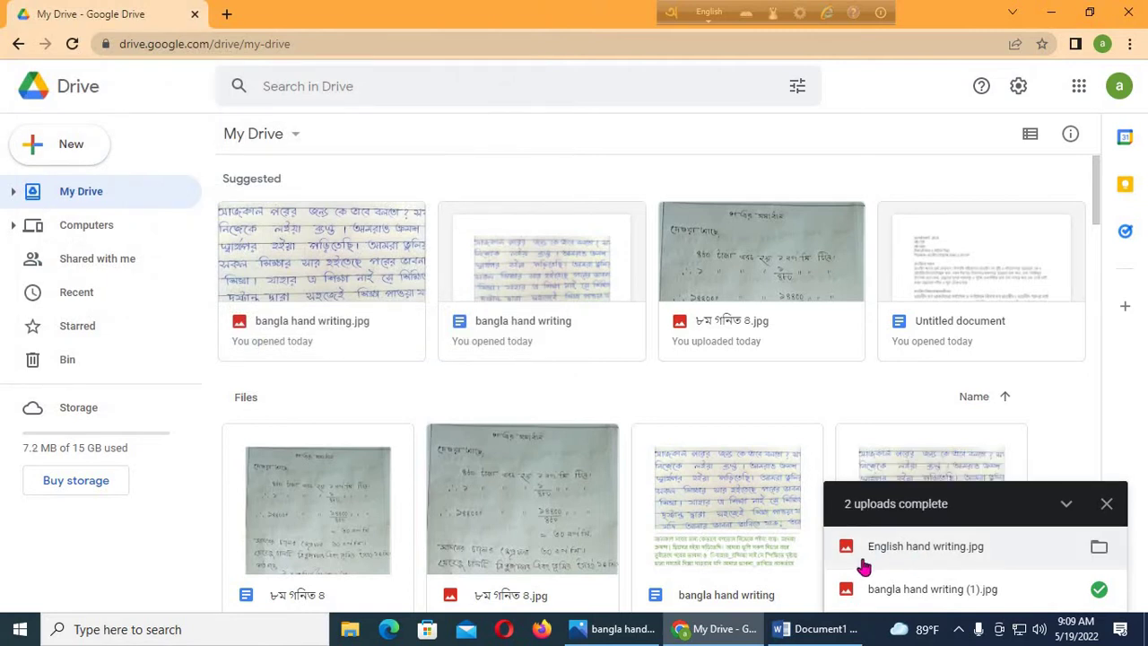
Step: Preview the uploaded English hand writing.jpg, close the preview, and look through the My Drive files
{"action": "left_click", "coordinate": [924, 552]}
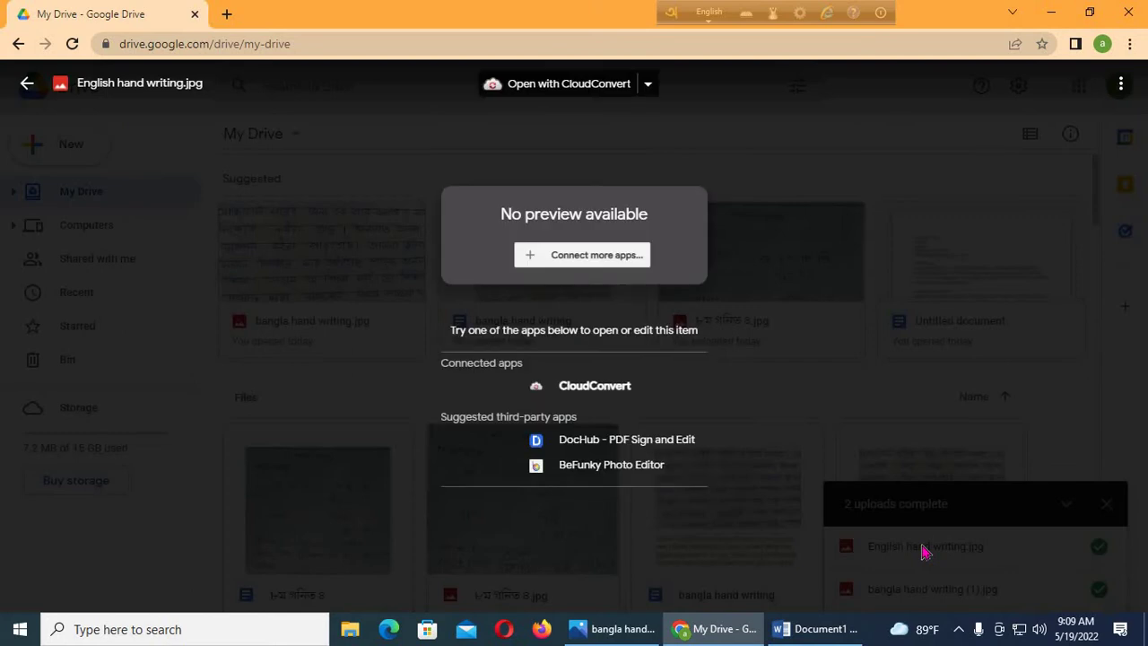
{"action": "left_click", "coordinate": [27, 83]}
{"action": "scroll", "coordinate": [306, 345], "scroll_direction": "down", "scroll_amount": 2}
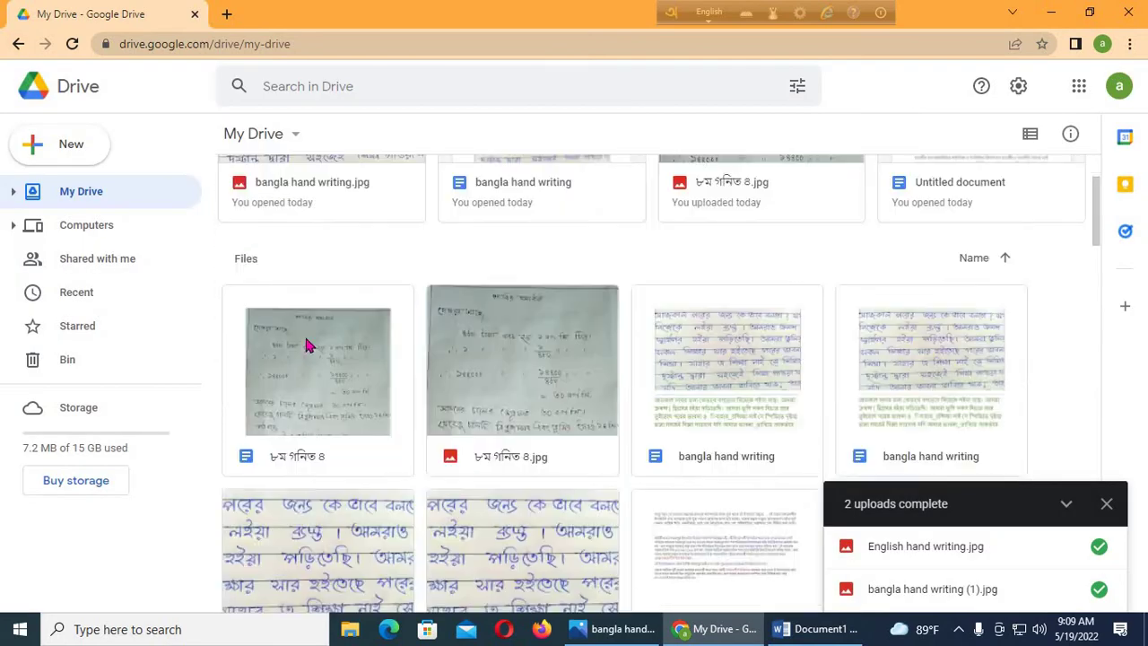
{"action": "scroll", "coordinate": [306, 345], "scroll_direction": "down", "scroll_amount": 10}
{"action": "scroll", "coordinate": [333, 413], "scroll_direction": "up", "scroll_amount": 8}
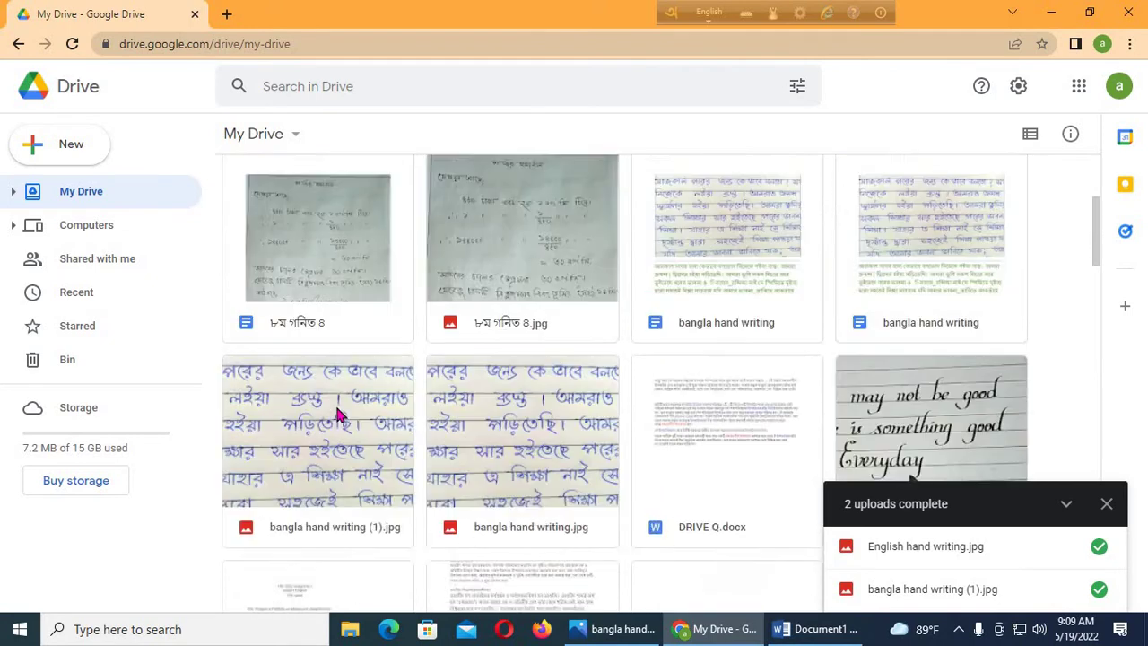
{"action": "scroll", "coordinate": [337, 412], "scroll_direction": "up", "scroll_amount": 1}
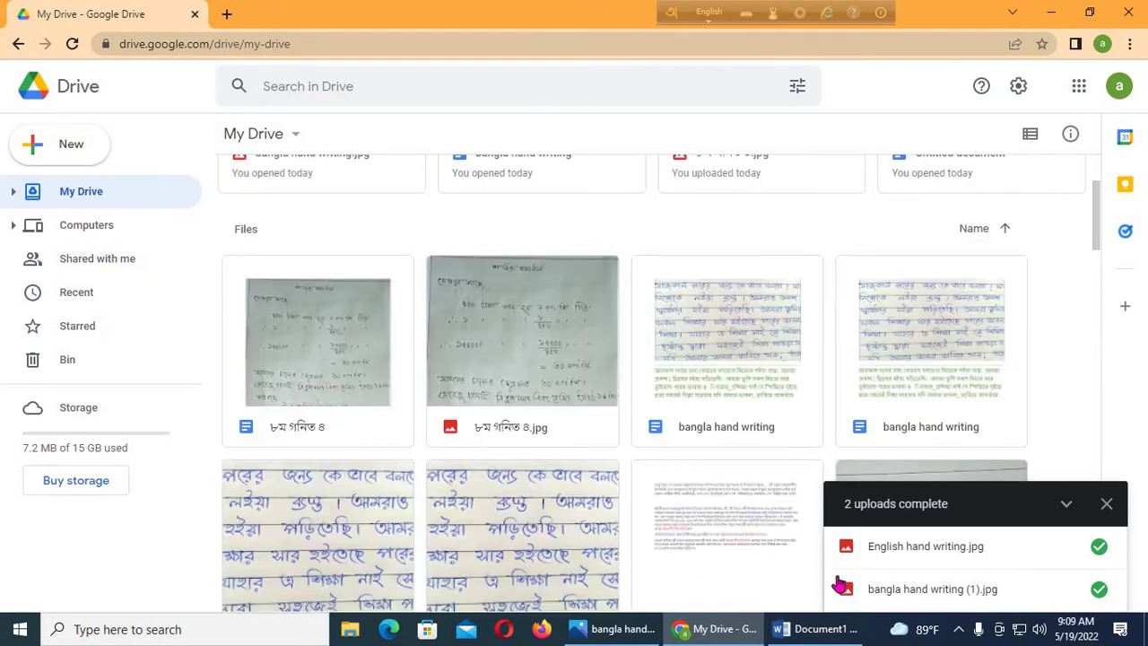
Step: Reopen the preview of English hand writing.jpg, confirm its existing name in the rename dialog, and close the preview
{"action": "left_click", "coordinate": [892, 549]}
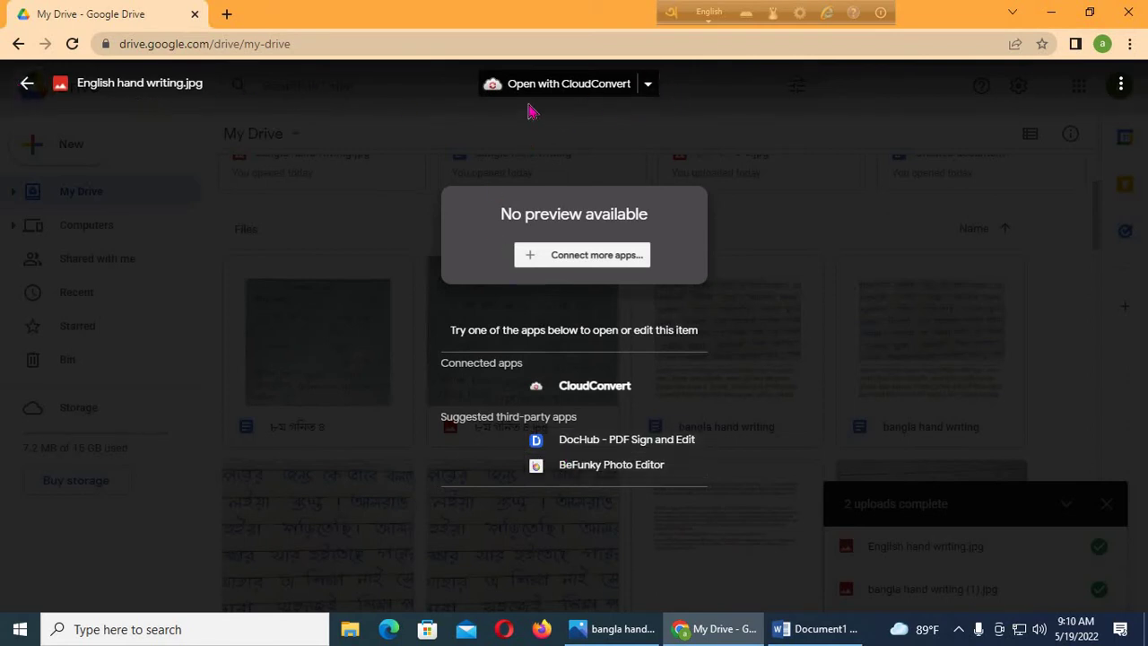
{"action": "left_click", "coordinate": [27, 83]}
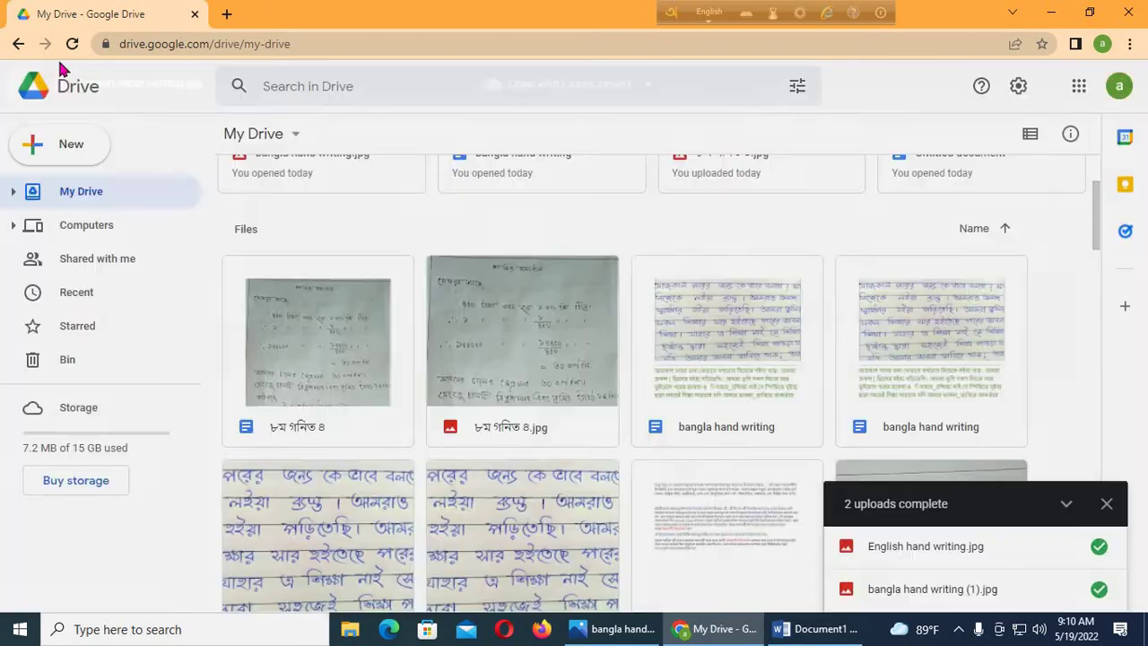
{"action": "left_click", "coordinate": [908, 547]}
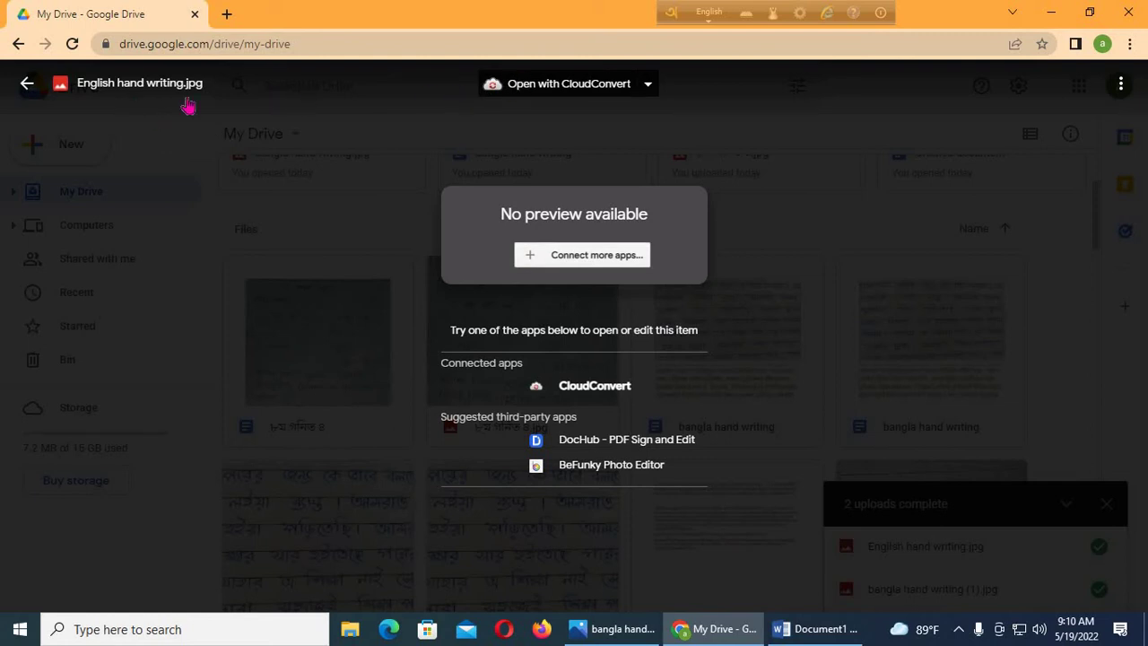
{"action": "left_click", "coordinate": [146, 89]}
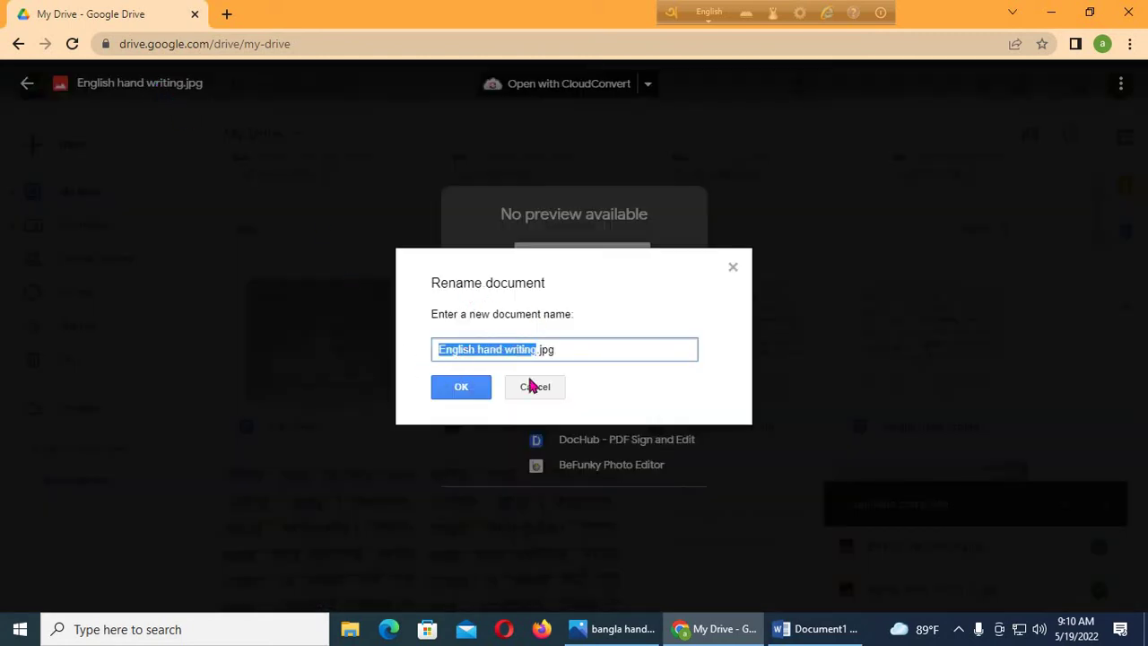
{"action": "left_click", "coordinate": [466, 395]}
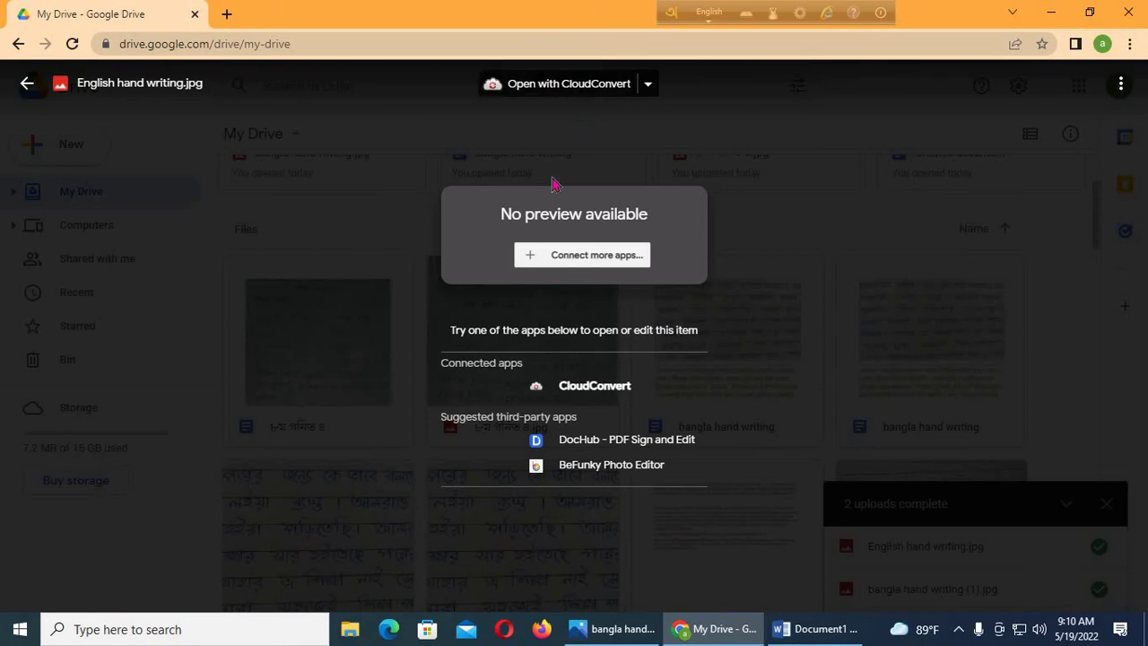
{"action": "left_click", "coordinate": [29, 85]}
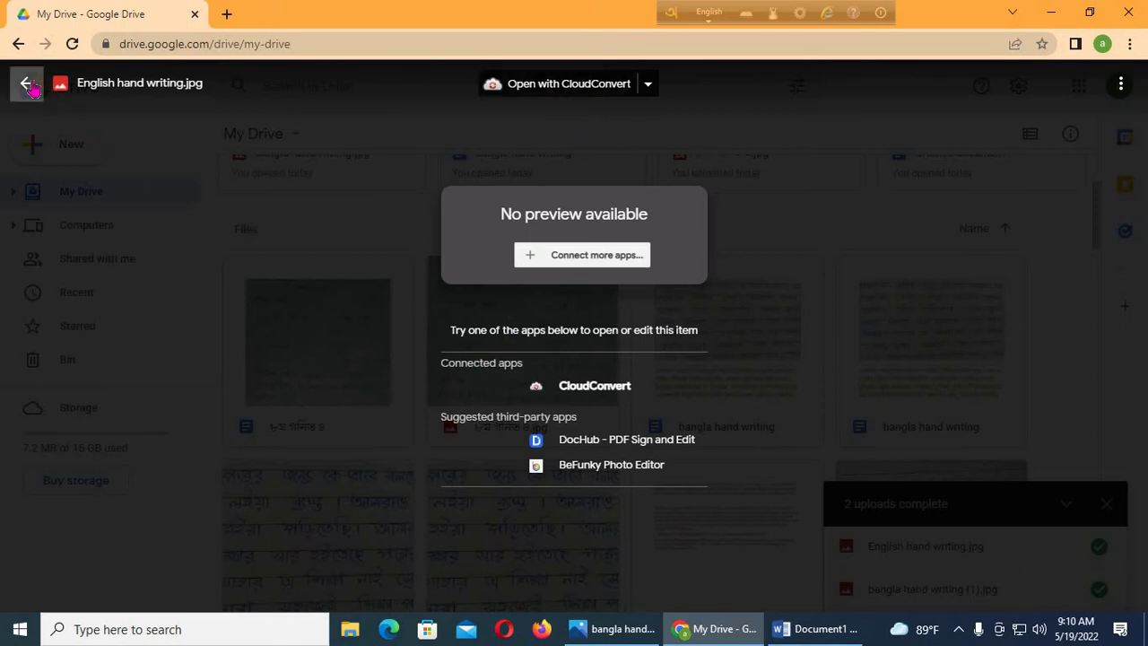
Step: Look through the My Drive file list and dismiss the upload notice
{"action": "scroll", "coordinate": [398, 371], "scroll_direction": "up", "scroll_amount": 2}
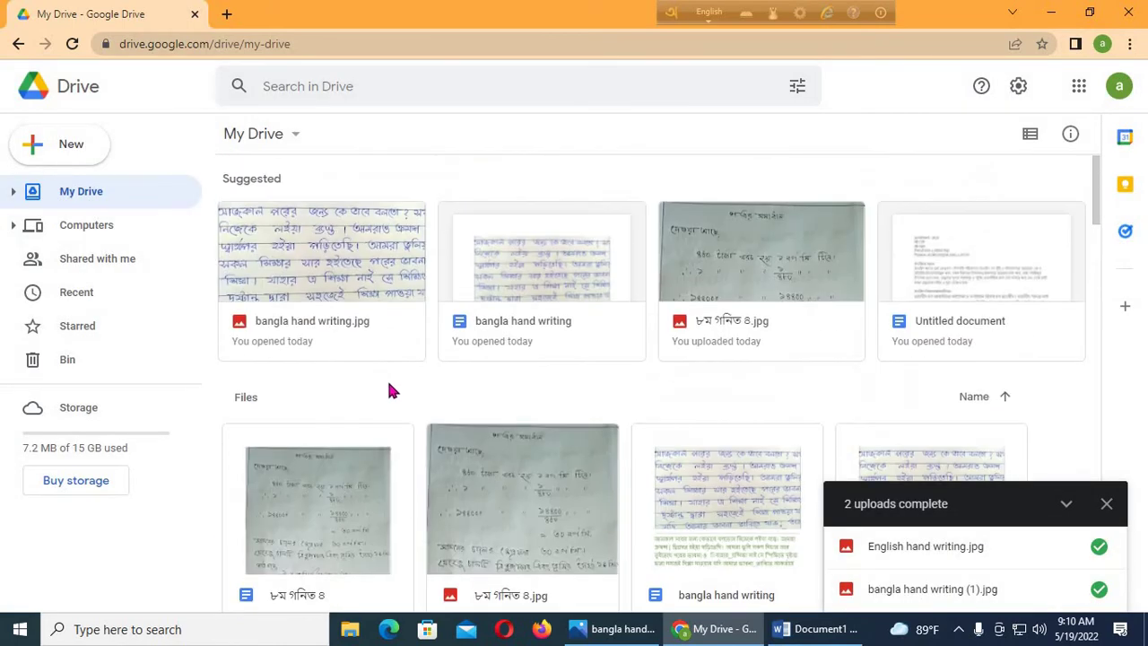
{"action": "scroll", "coordinate": [387, 380], "scroll_direction": "down", "scroll_amount": 10}
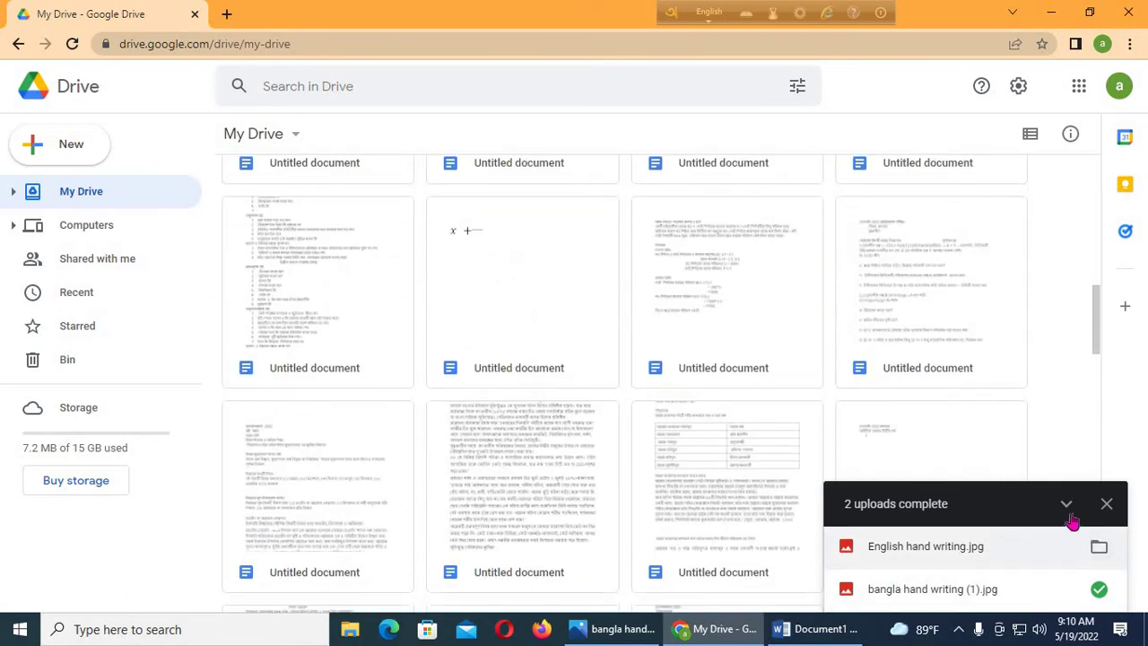
{"action": "left_click", "coordinate": [1107, 505]}
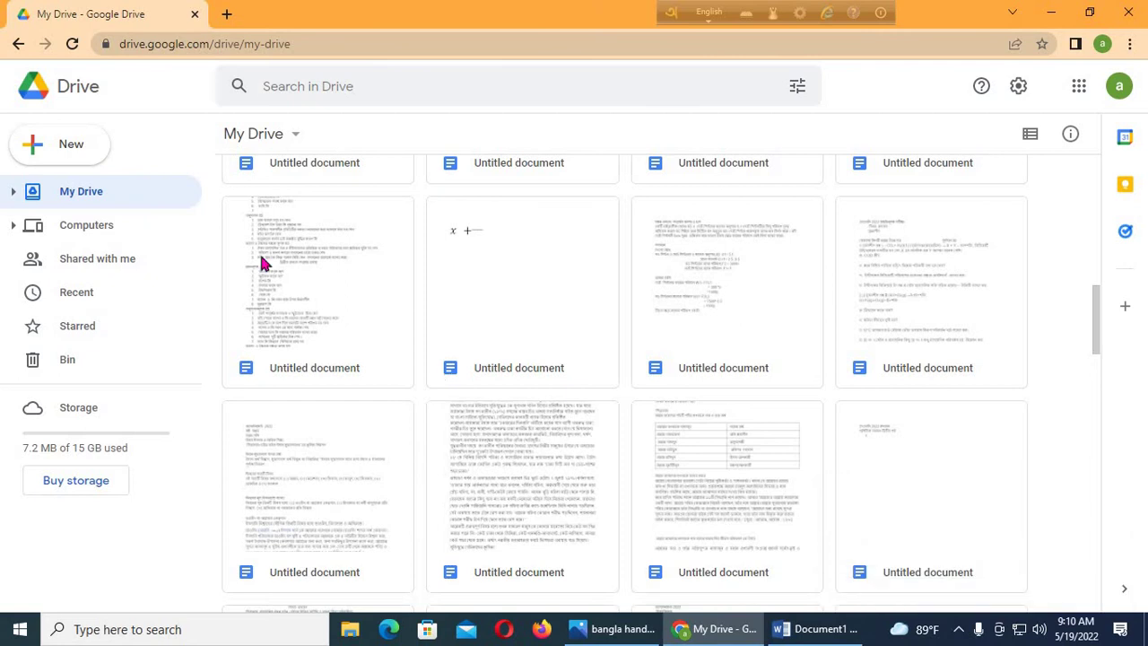
Step: Upload the English hand writing image from Downloads again, choosing to keep both files
{"action": "left_click", "coordinate": [65, 146]}
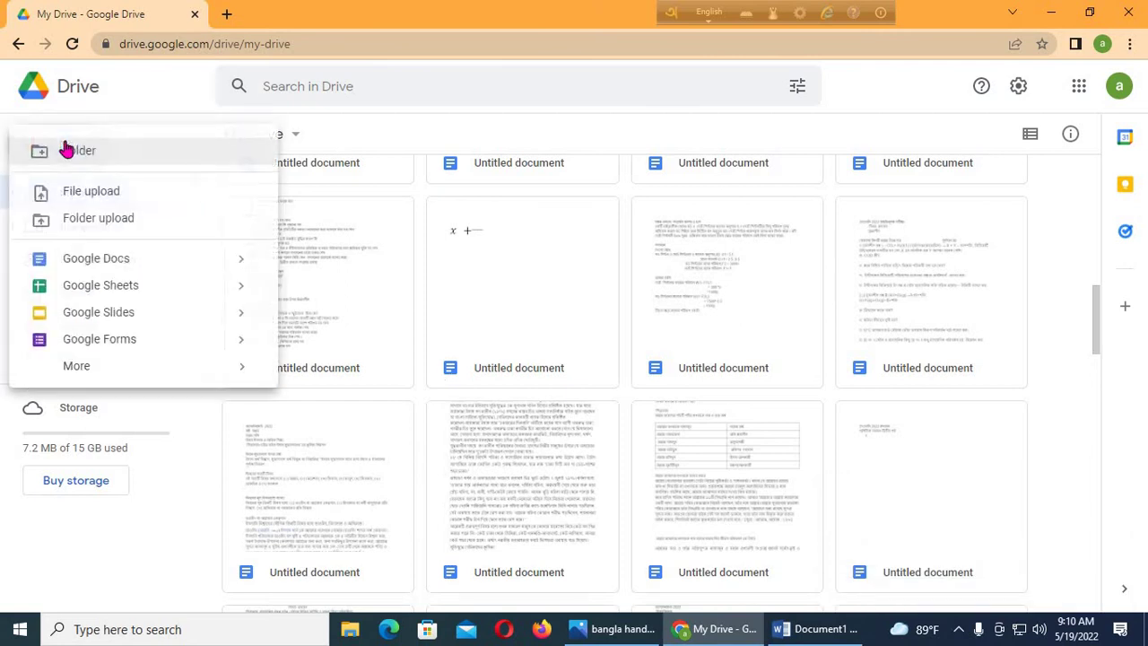
{"action": "left_click", "coordinate": [90, 193]}
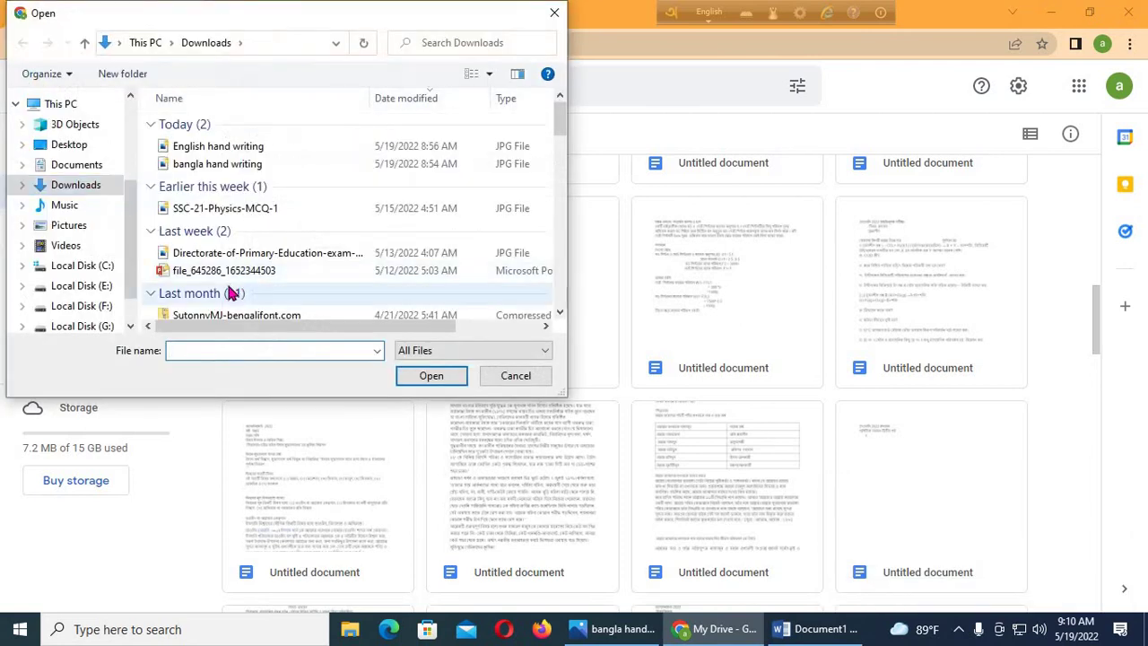
{"action": "left_click", "coordinate": [193, 146]}
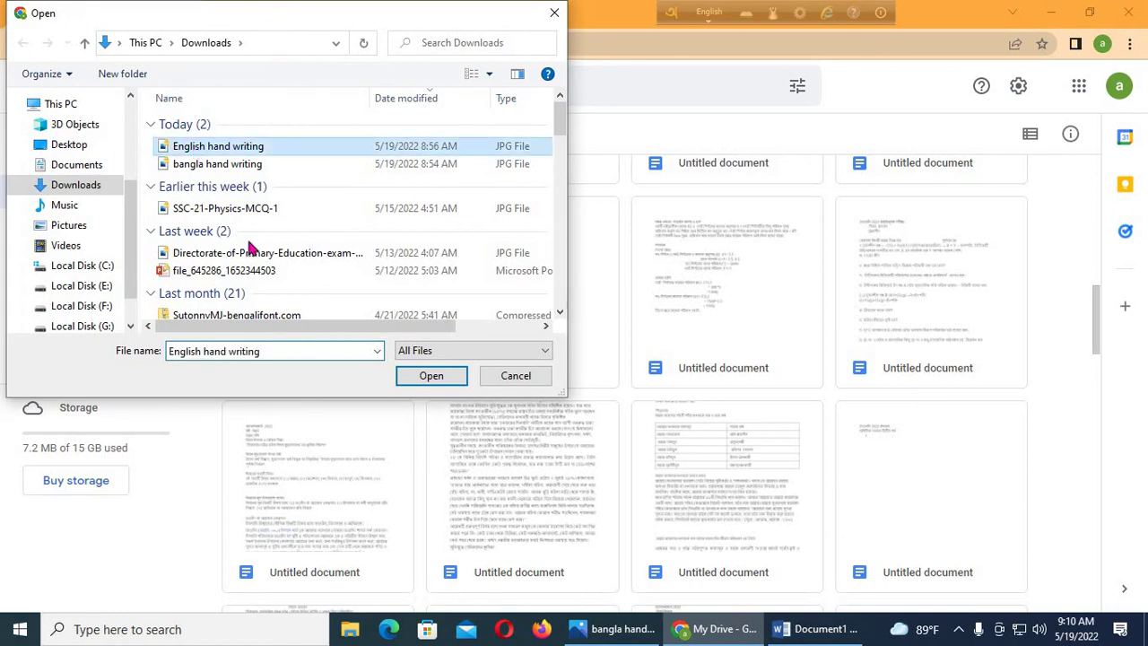
{"action": "left_click", "coordinate": [432, 377]}
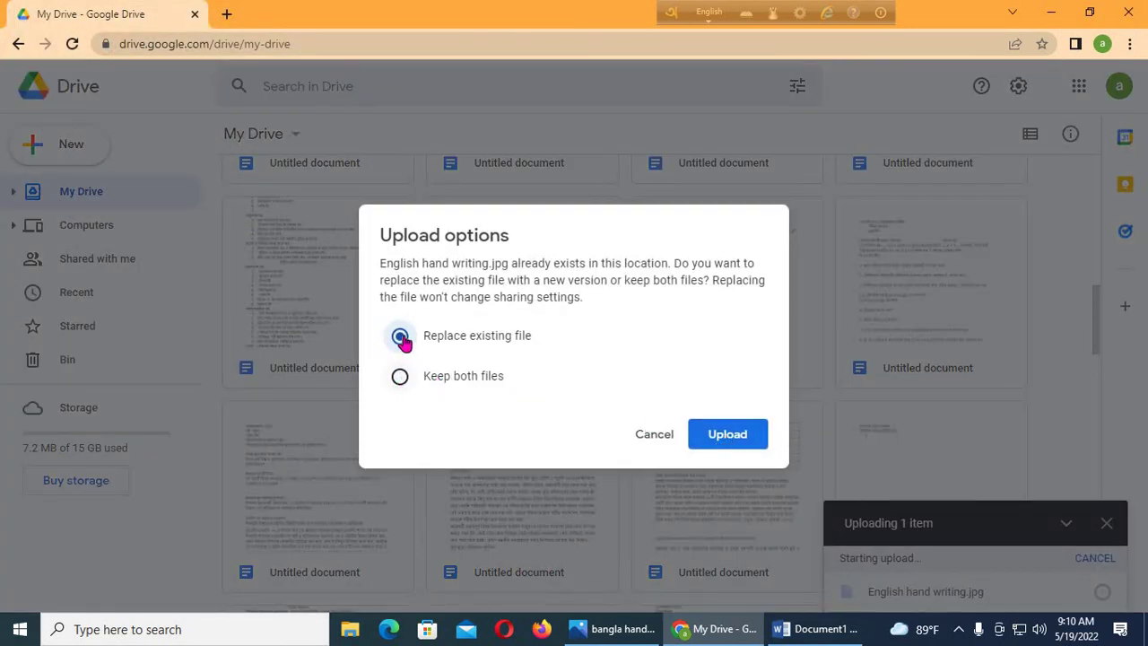
{"action": "left_click", "coordinate": [400, 377]}
{"action": "left_click", "coordinate": [746, 439]}
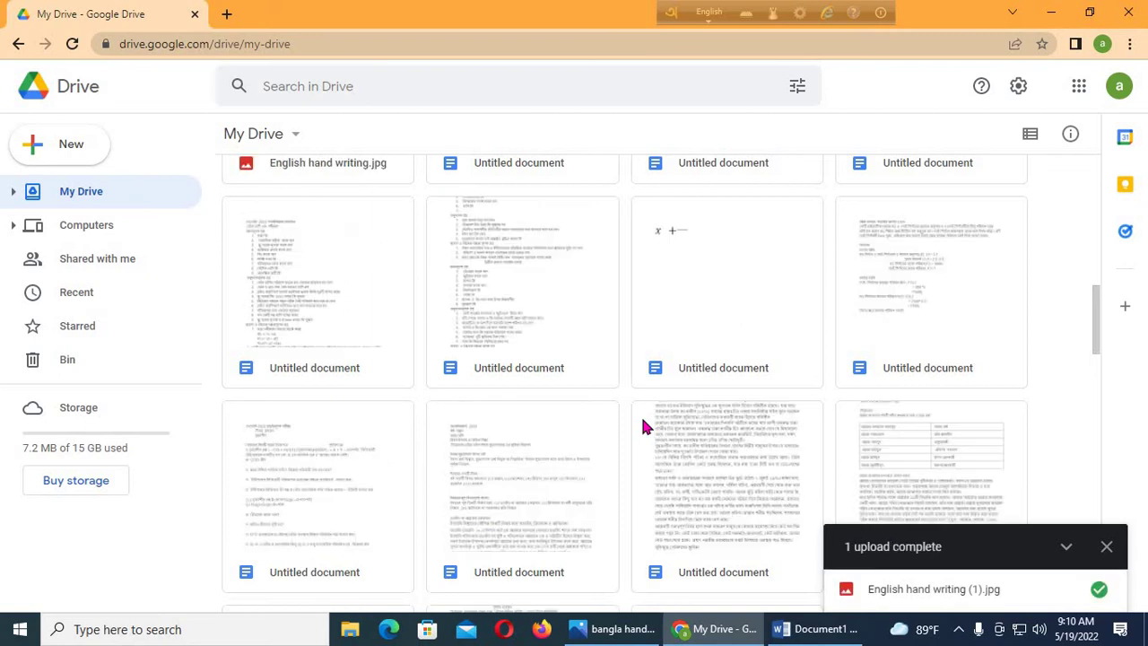
Step: Look through the My Drive files for the two uploaded English hand writing images
{"action": "scroll", "coordinate": [475, 453], "scroll_direction": "up", "scroll_amount": 8}
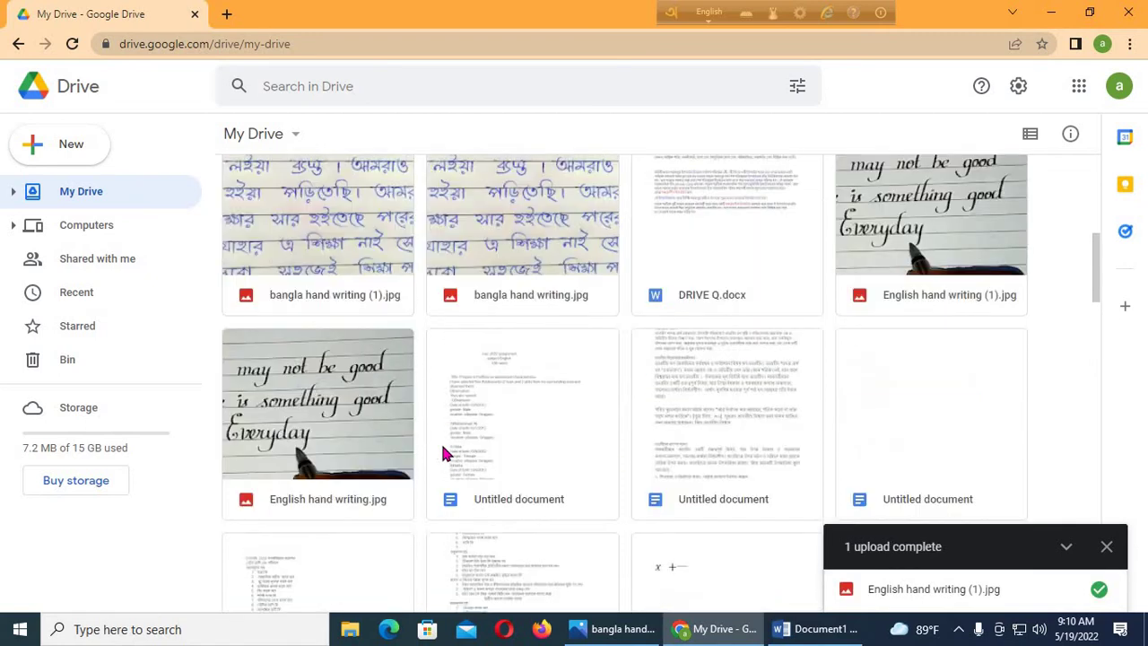
{"action": "scroll", "coordinate": [333, 358], "scroll_direction": "up", "scroll_amount": 5}
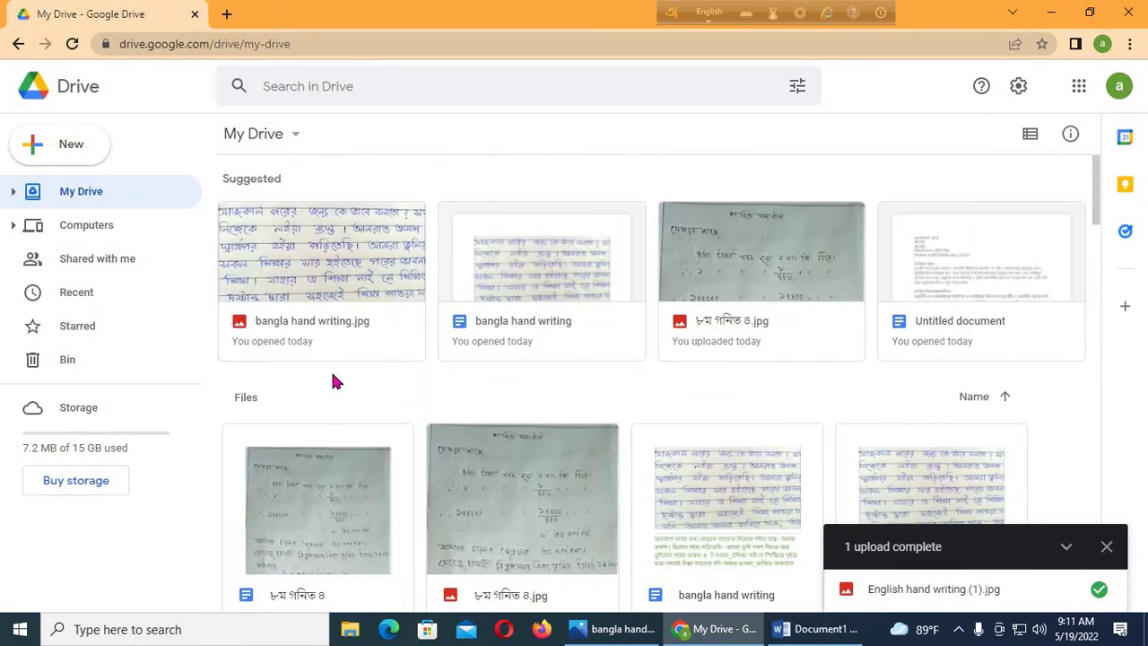
{"action": "scroll", "coordinate": [333, 379], "scroll_direction": "down", "scroll_amount": 6}
{"action": "scroll", "coordinate": [313, 487], "scroll_direction": "down", "scroll_amount": 2}
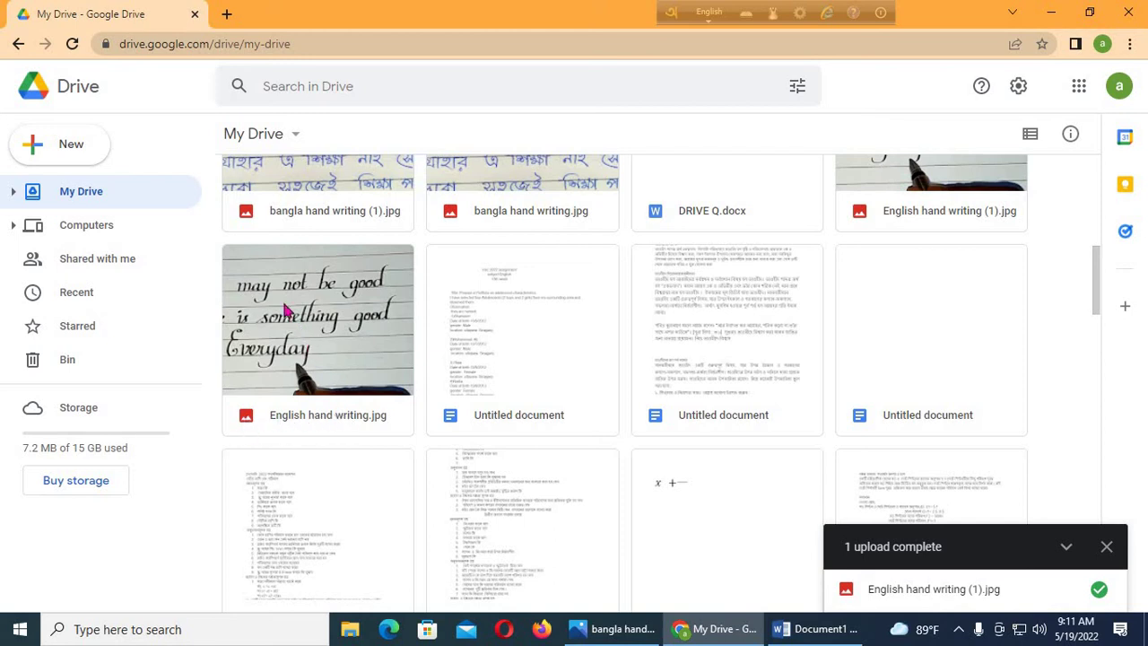
{"action": "scroll", "coordinate": [386, 295], "scroll_direction": "up", "scroll_amount": 3}
{"action": "scroll", "coordinate": [520, 466], "scroll_direction": "down", "scroll_amount": 2}
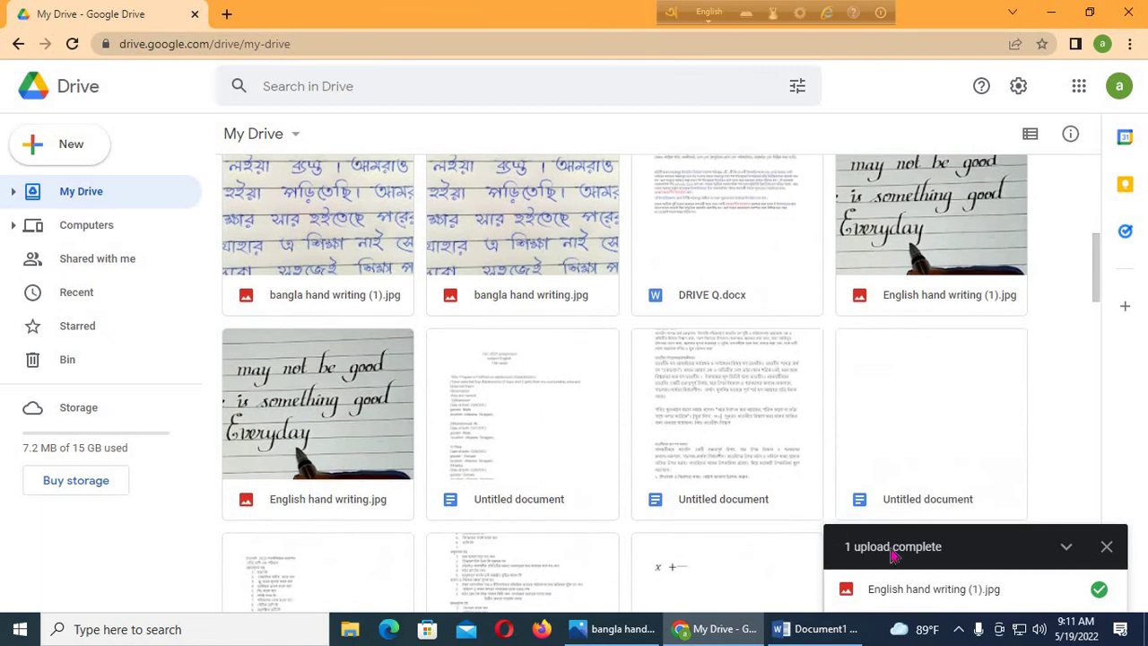
{"action": "scroll", "coordinate": [929, 377], "scroll_direction": "up", "scroll_amount": 3}
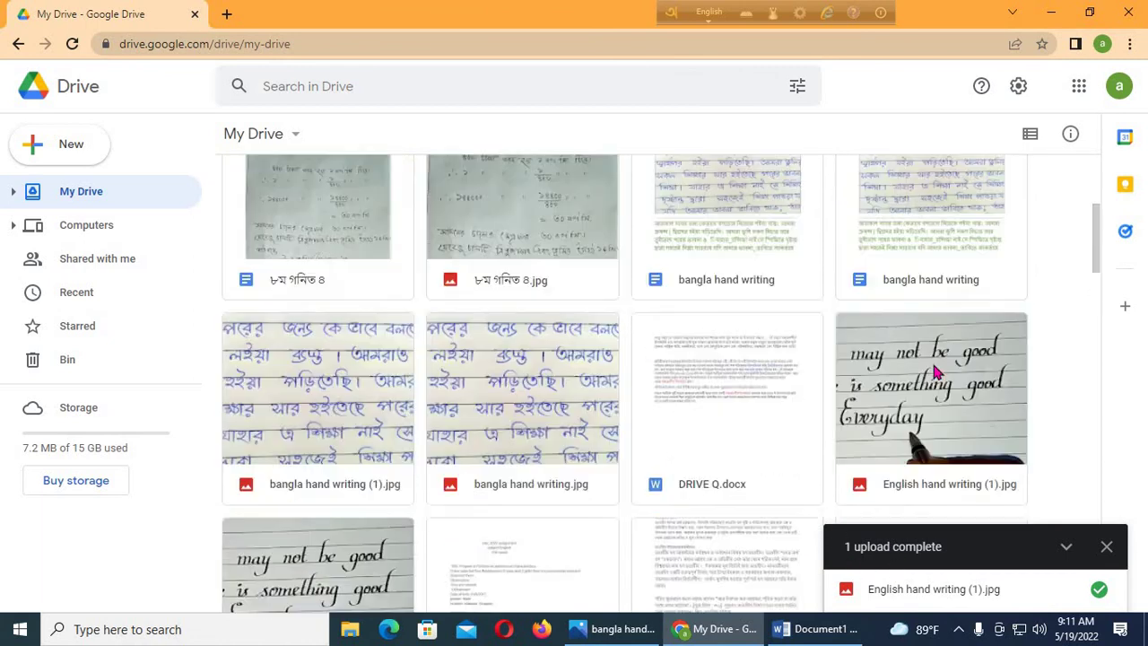
{"action": "scroll", "coordinate": [923, 444], "scroll_direction": "down", "scroll_amount": 3}
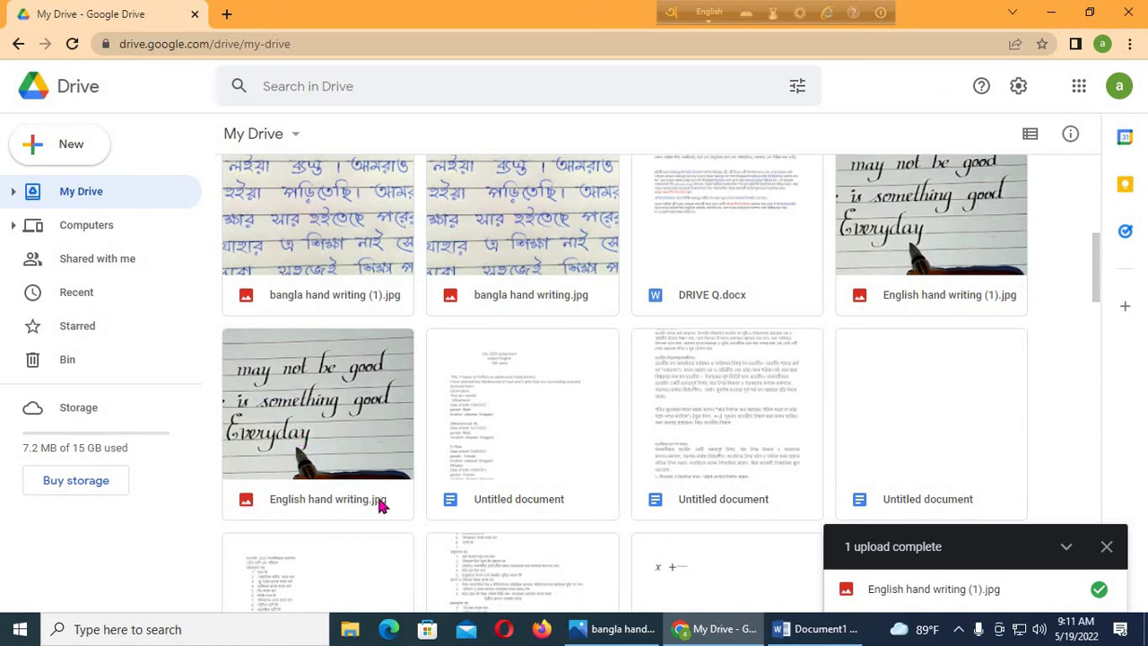
{"action": "scroll", "coordinate": [610, 502], "scroll_direction": "down", "scroll_amount": 3}
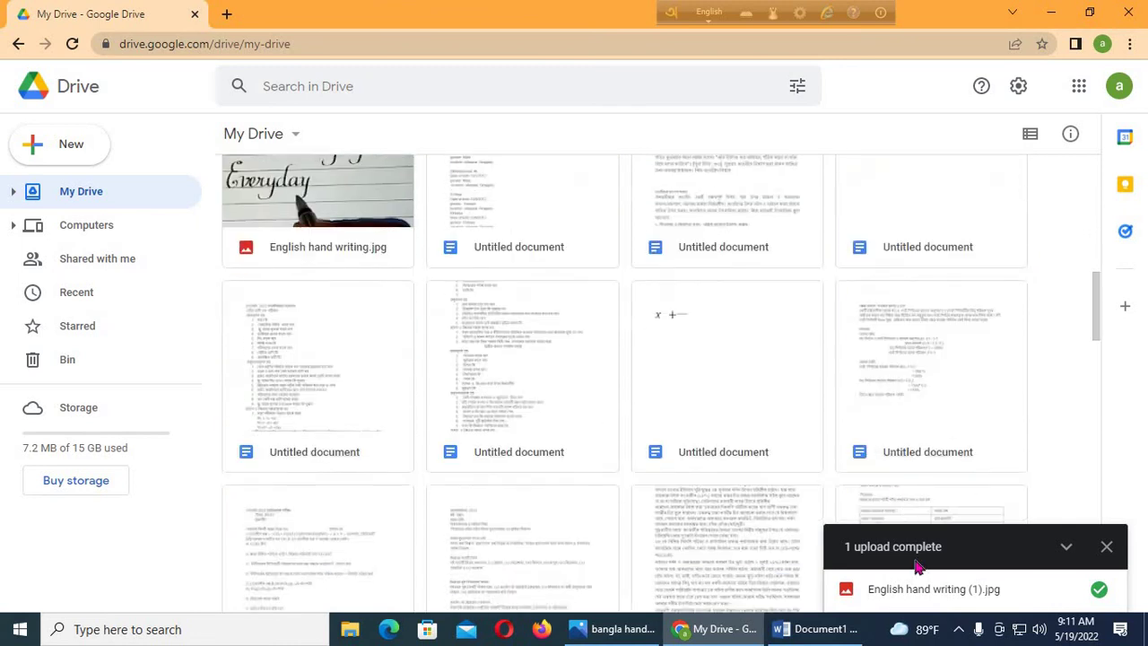
Step: Open the preview of English hand writing (1).jpg and try to connect more apps to it
{"action": "left_click", "coordinate": [958, 591]}
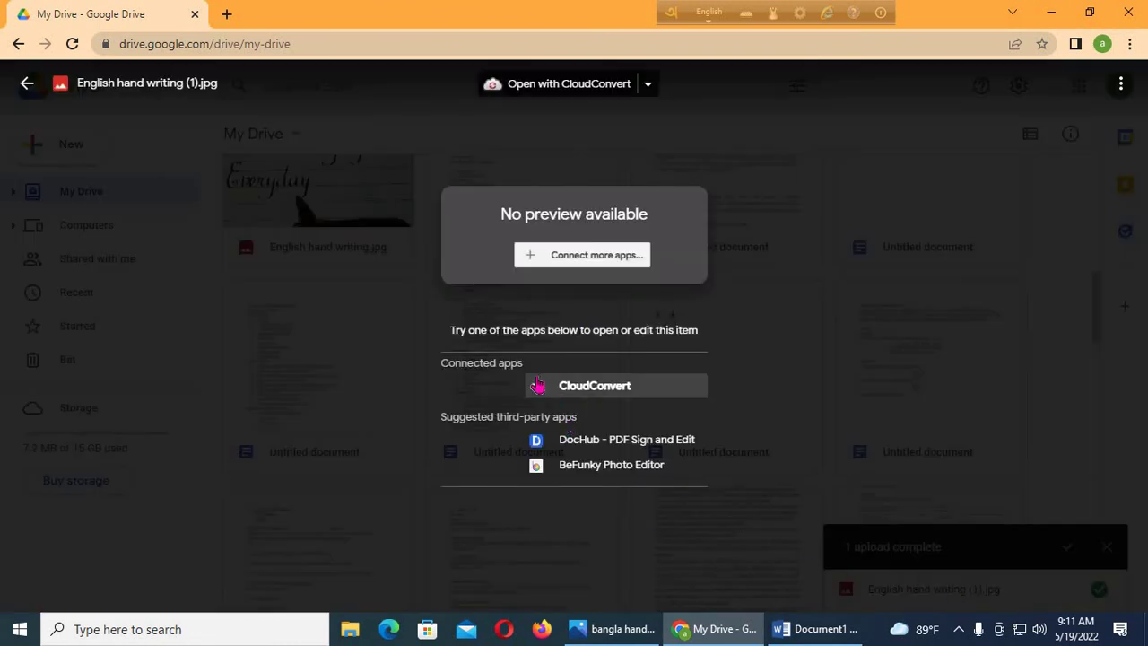
{"action": "left_click", "coordinate": [526, 258]}
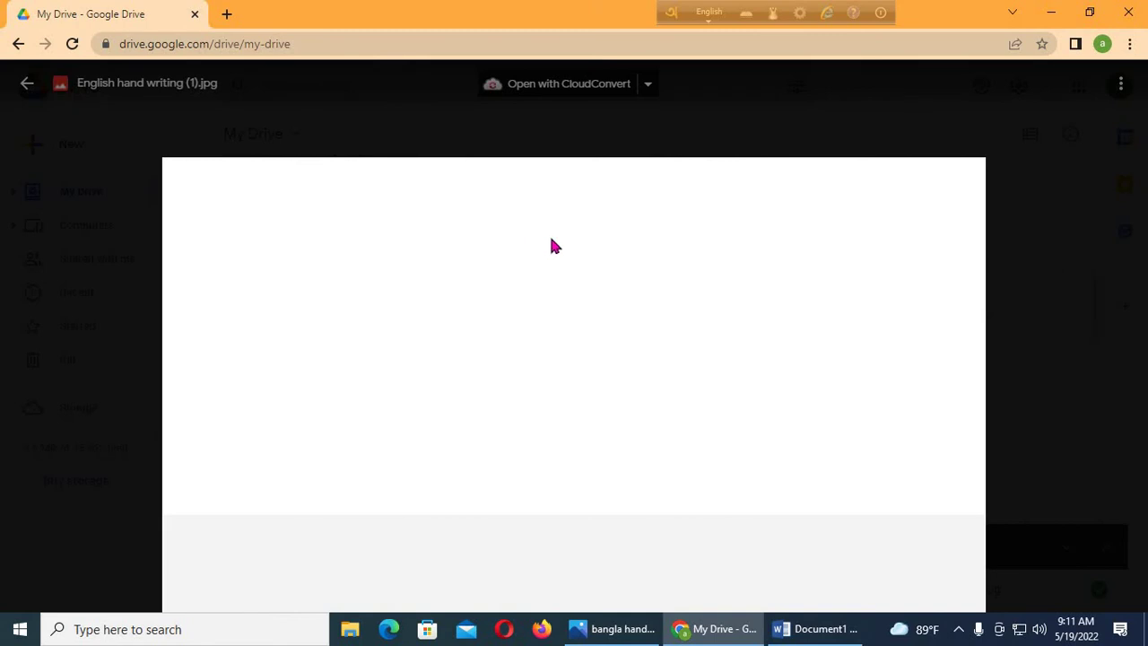
Step: Leave the image preview and reopen My Drive in Google Drive from the browser's start page
{"action": "left_click", "coordinate": [17, 44]}
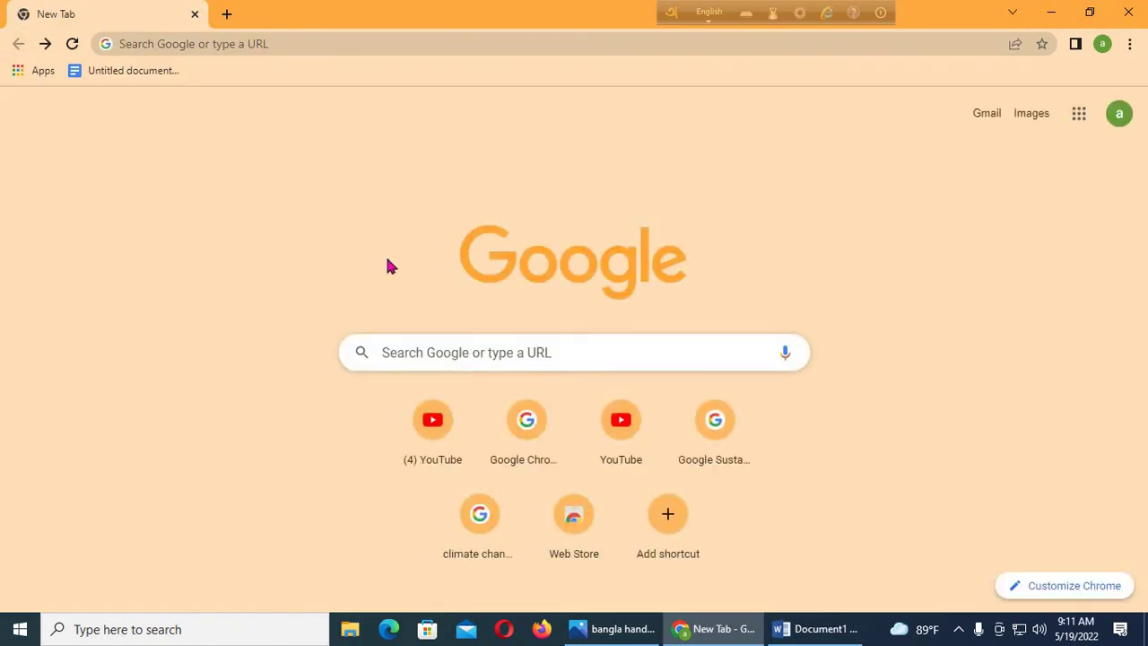
{"action": "left_click", "coordinate": [1075, 115]}
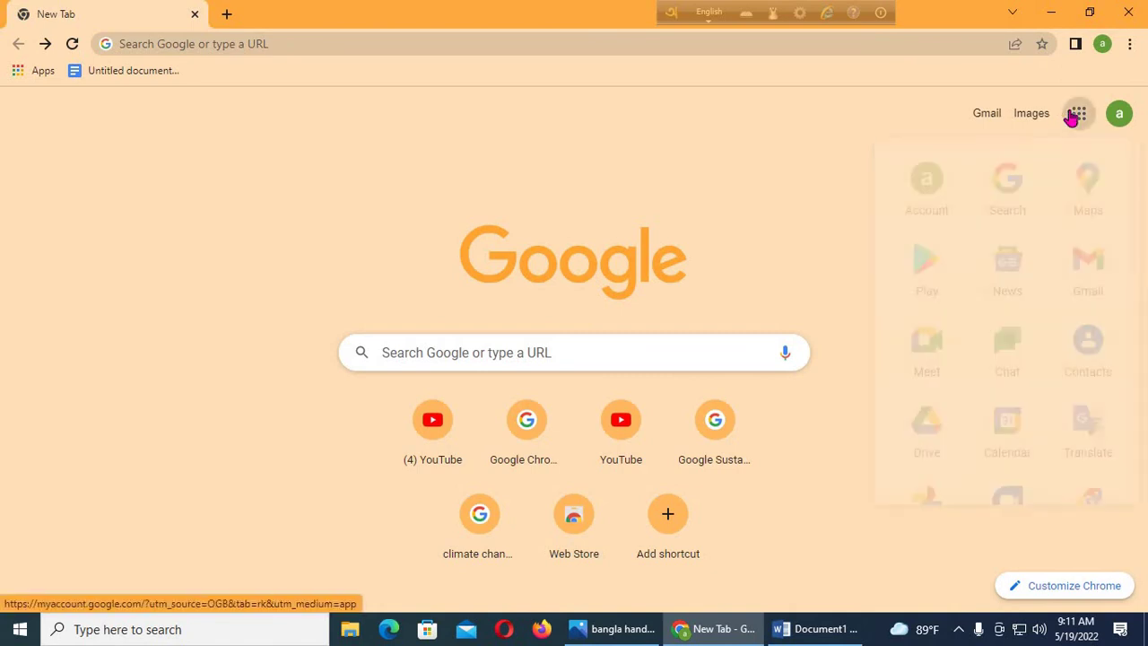
{"action": "left_click", "coordinate": [928, 446]}
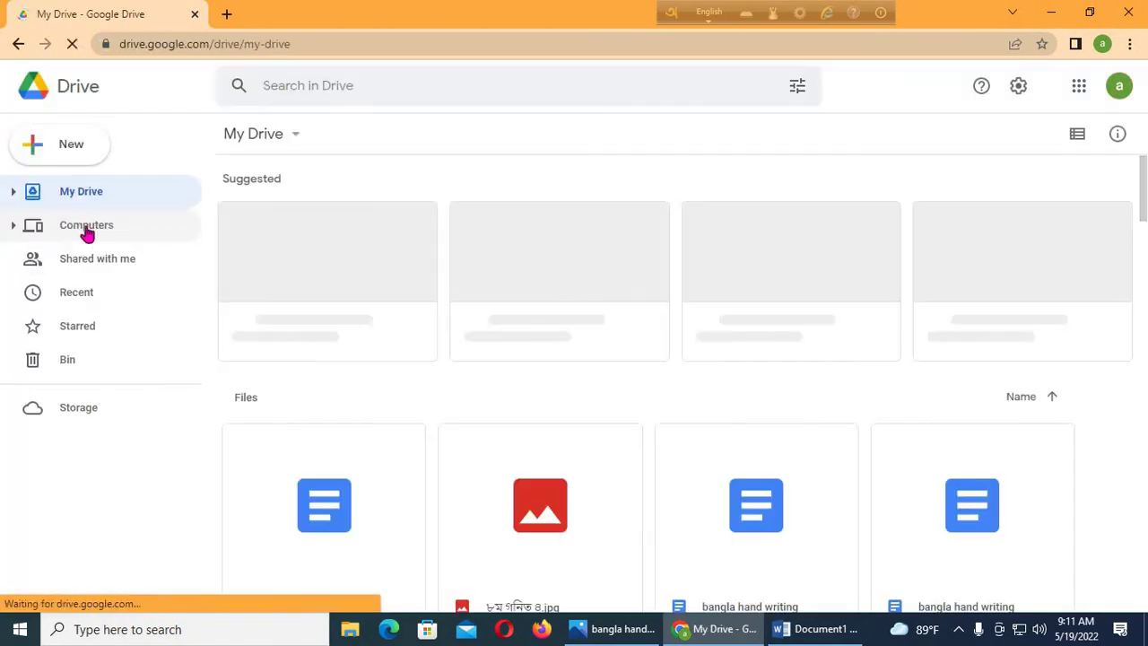
{"action": "left_click", "coordinate": [47, 144]}
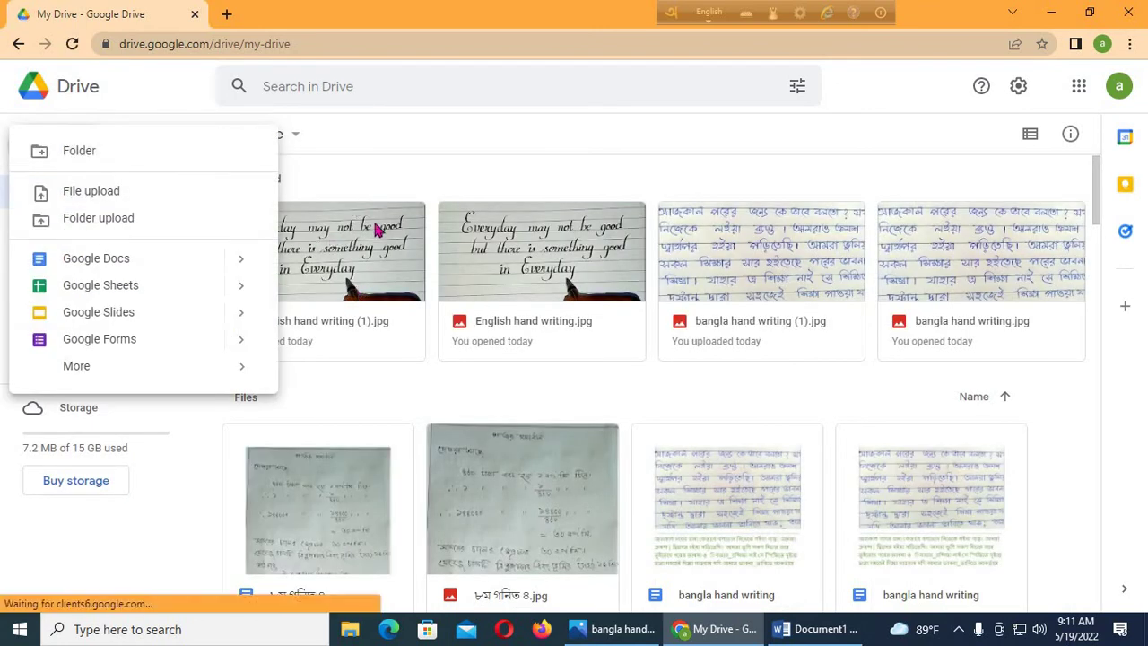
Step: Open English hand writing (1).jpg from the suggested files with Google Docs
{"action": "left_click", "coordinate": [348, 319]}
{"action": "right_click", "coordinate": [338, 324]}
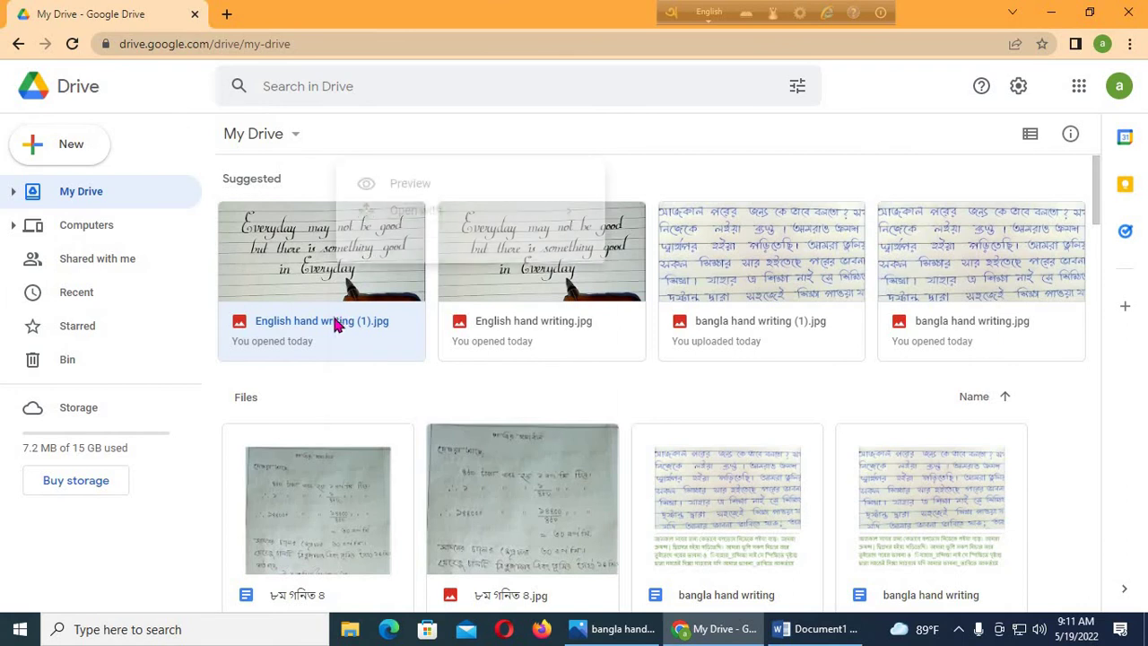
{"action": "mouse_move", "coordinate": [423, 224]}
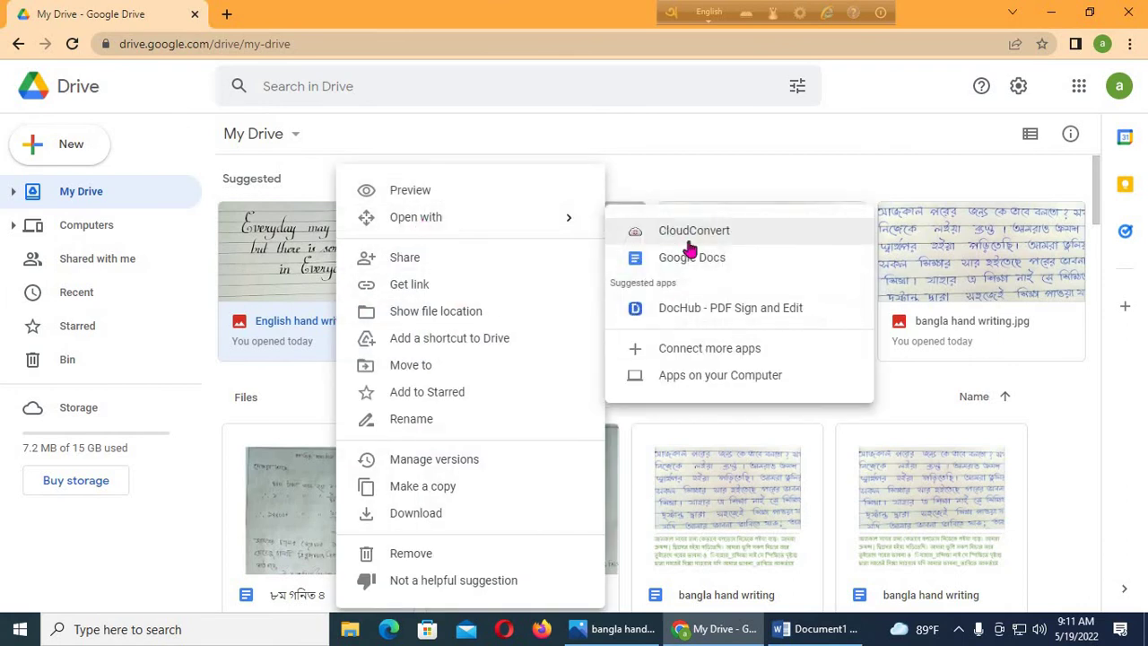
{"action": "left_click", "coordinate": [698, 267]}
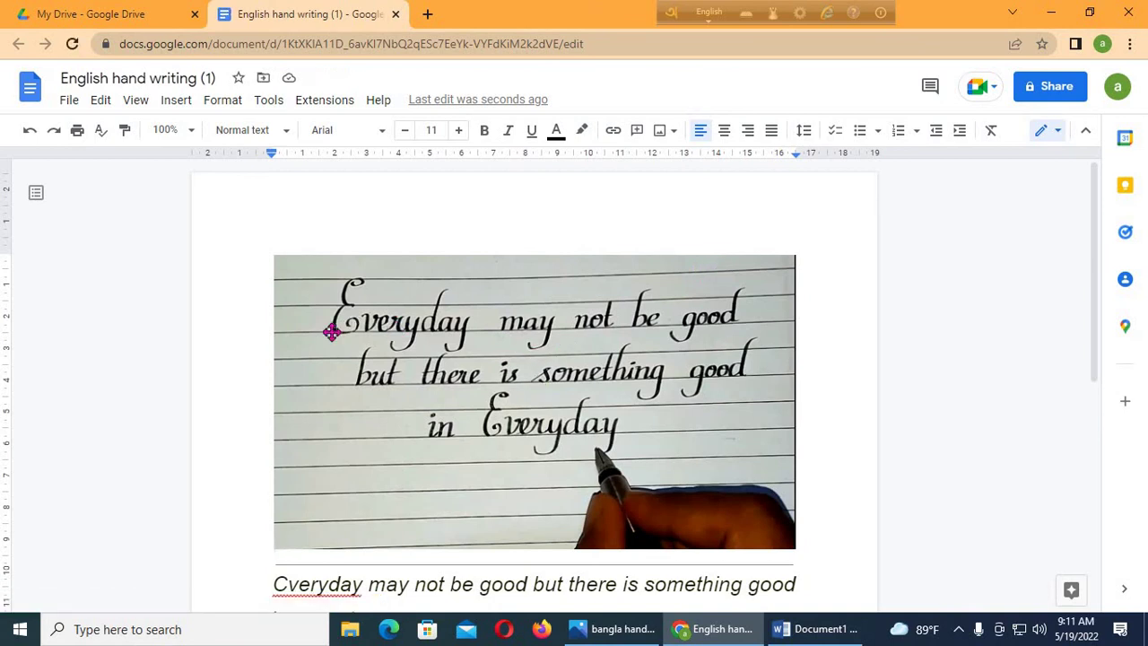
Step: Copy the two lines of recognized text below the handwriting image in the converted document
{"action": "scroll", "coordinate": [321, 357], "scroll_direction": "down", "scroll_amount": 3}
{"action": "left_click_drag", "start_coordinate": [248, 328], "coordinate": [541, 394]}
{"action": "right_click", "coordinate": [468, 350]}
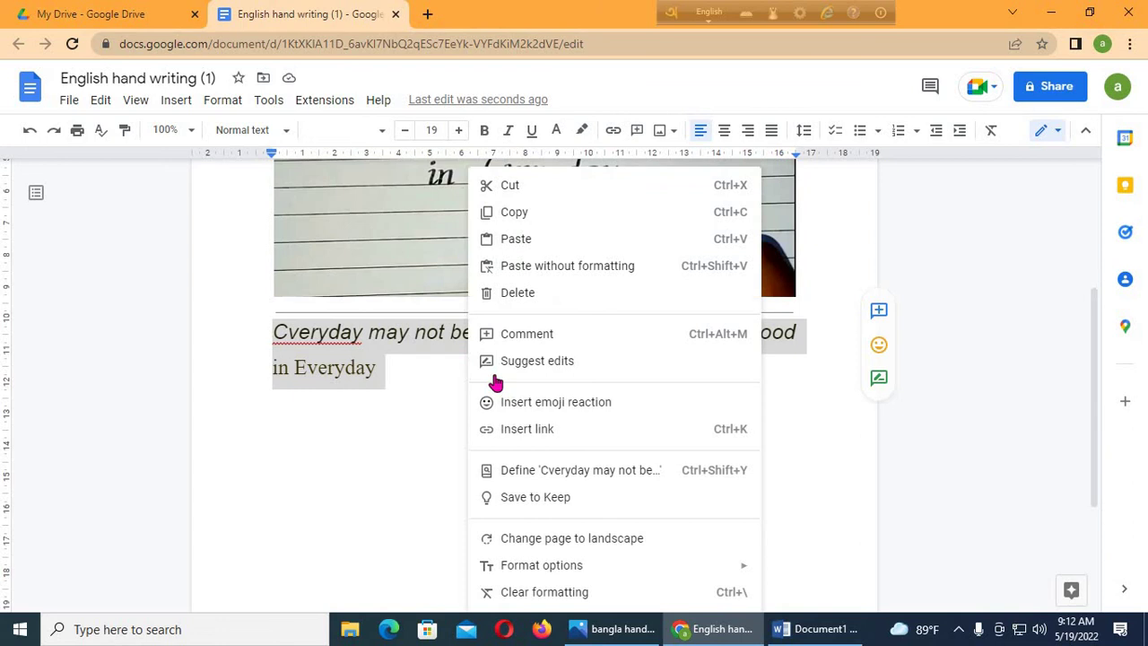
{"action": "left_click", "coordinate": [502, 212]}
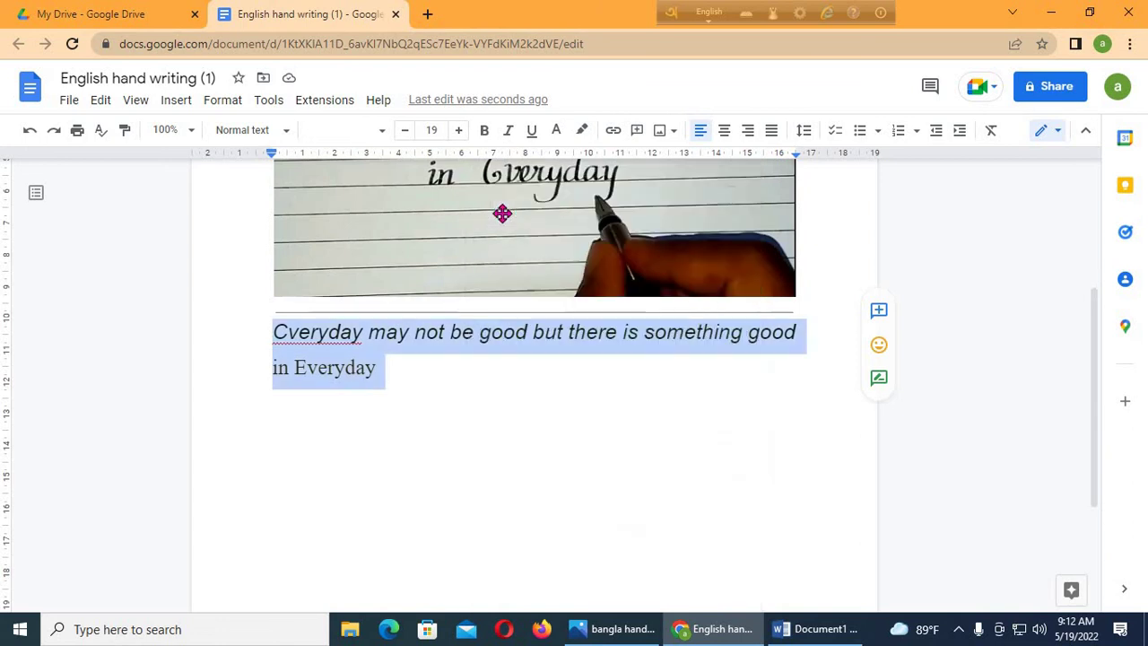
Step: Switch to Word 2016 from the desktop, create a blank document and paste the copied text into it
{"action": "left_click", "coordinate": [1049, 14]}
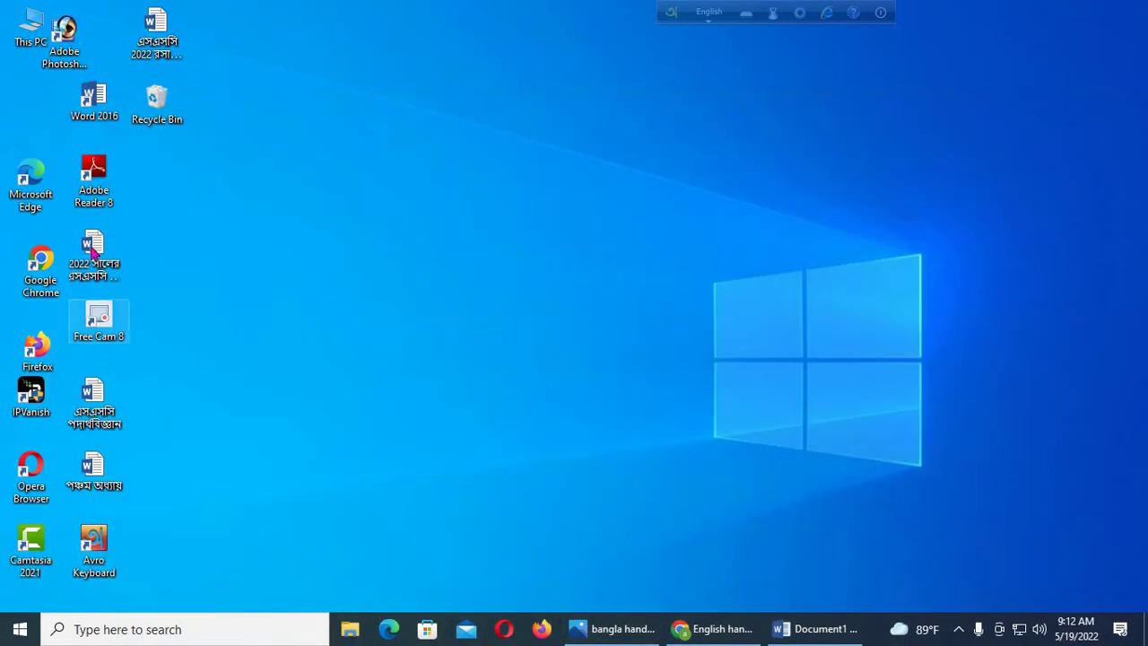
{"action": "right_click", "coordinate": [108, 117]}
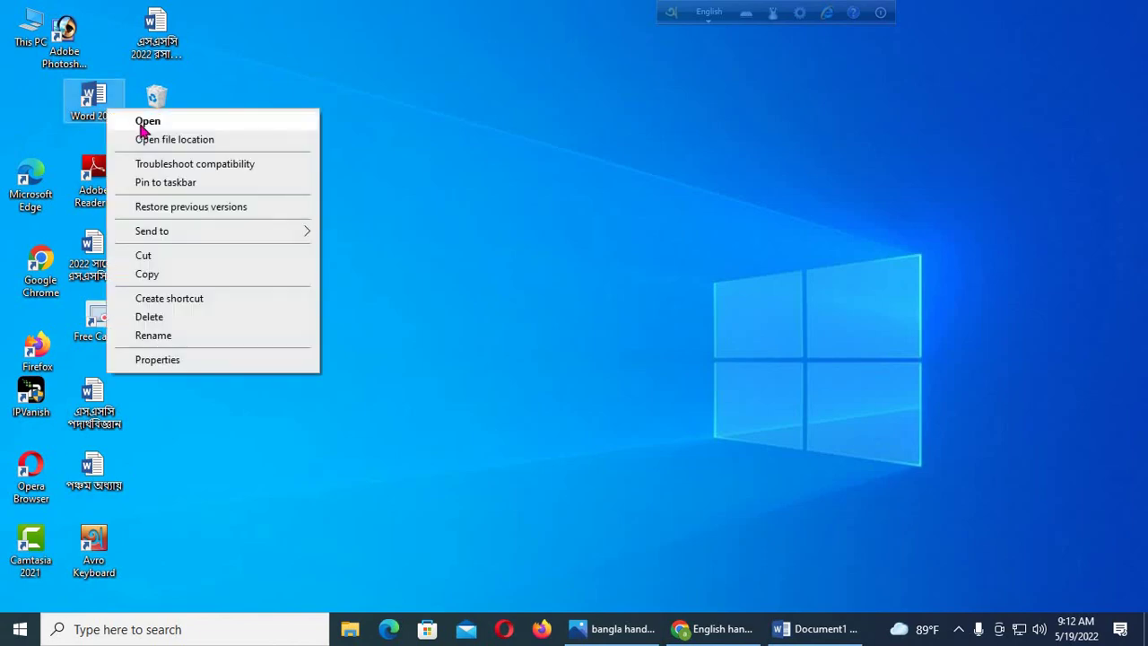
{"action": "left_click", "coordinate": [142, 122]}
{"action": "left_click", "coordinate": [437, 272]}
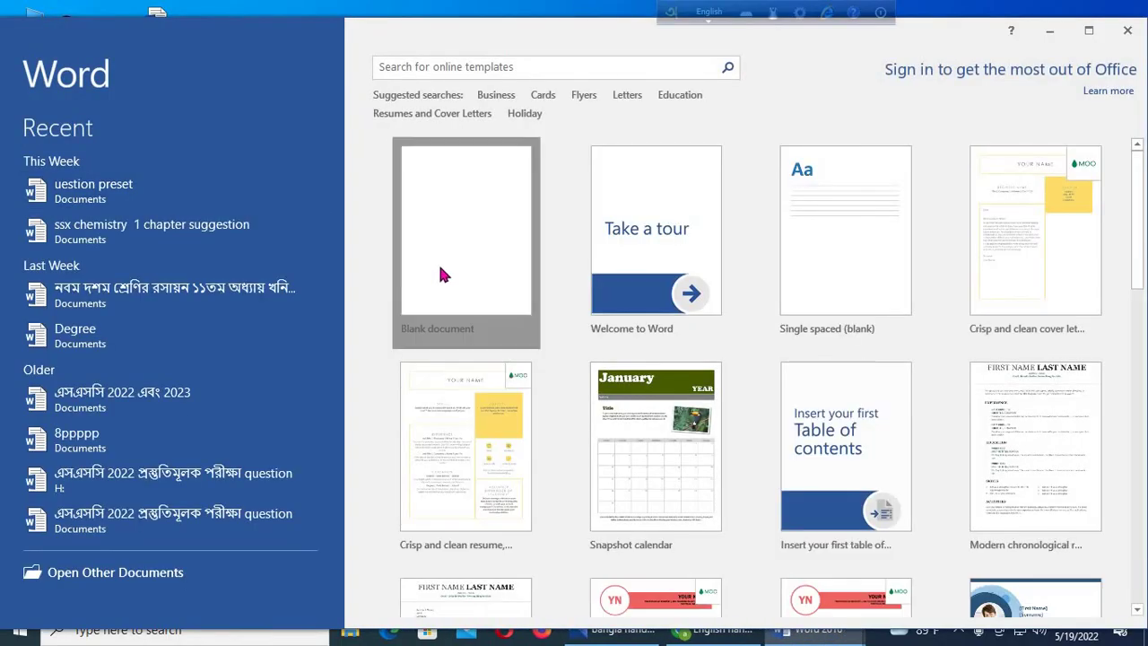
{"action": "right_click", "coordinate": [436, 266]}
{"action": "left_click", "coordinate": [469, 345]}
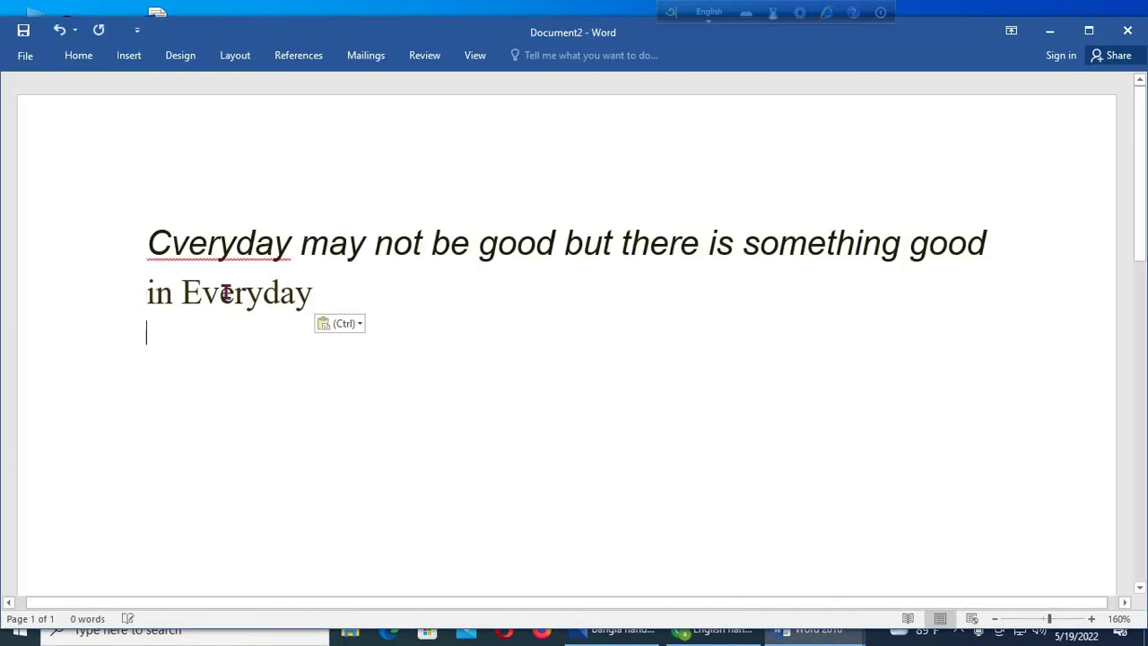
Step: Correct the misspelled first word of the pasted text to "every day", using the suggested spelling
{"action": "left_click_drag", "start_coordinate": [140, 239], "coordinate": [584, 389]}
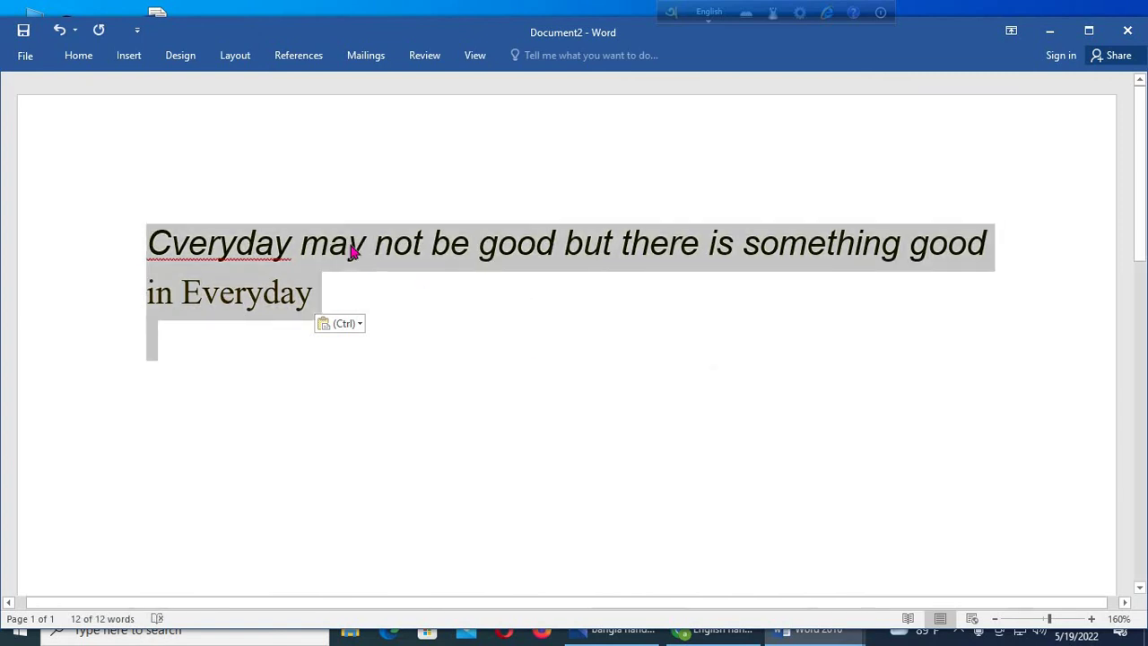
{"action": "left_click", "coordinate": [176, 242]}
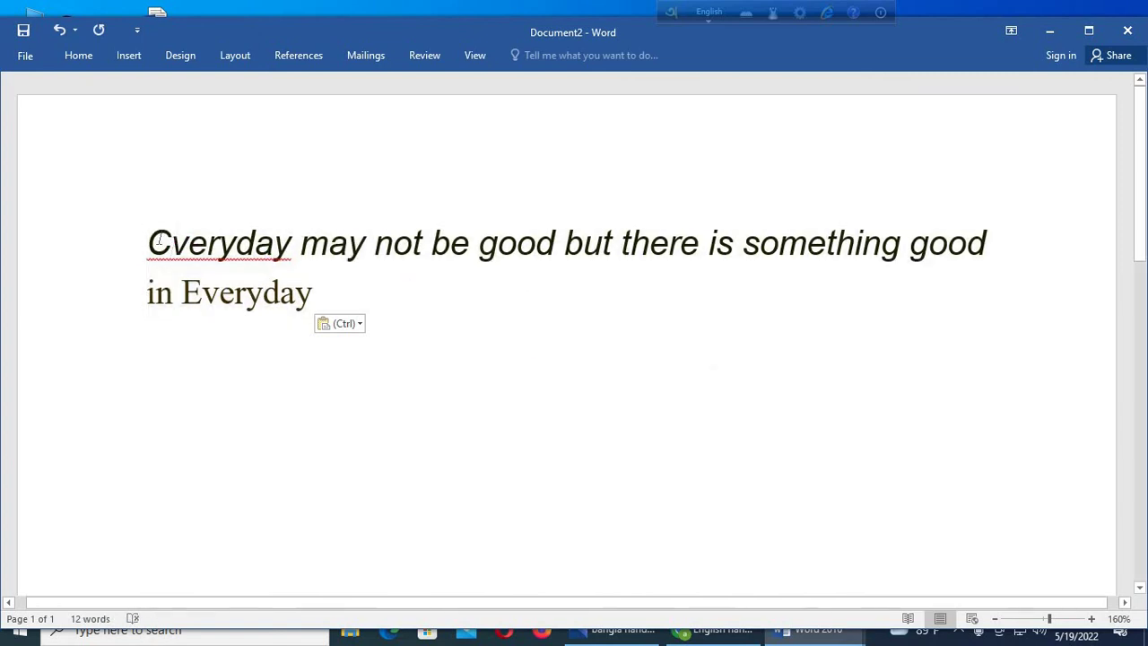
{"action": "key", "text": "BackSpace"}
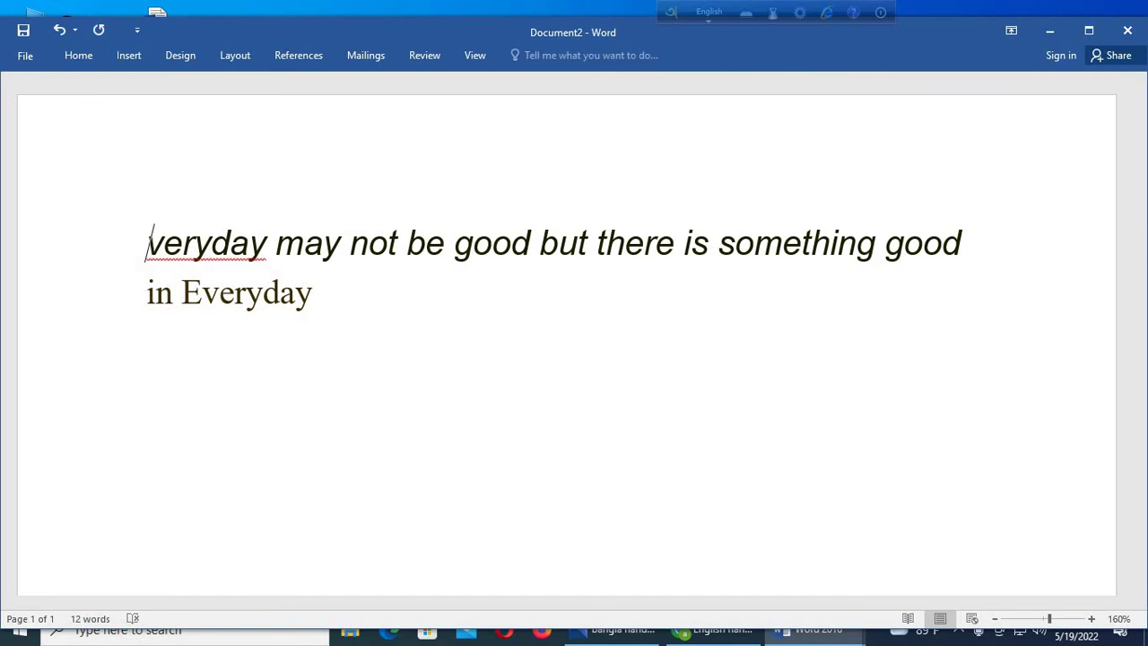
{"action": "type", "text": "e"}
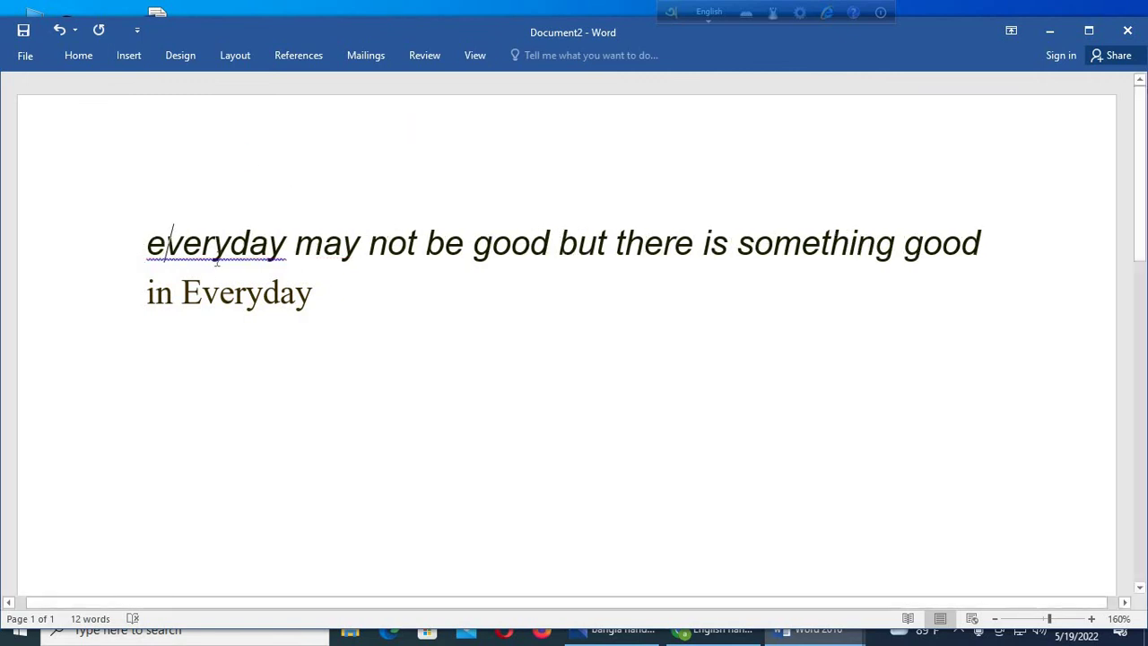
{"action": "right_click", "coordinate": [224, 248]}
{"action": "left_click", "coordinate": [320, 272]}
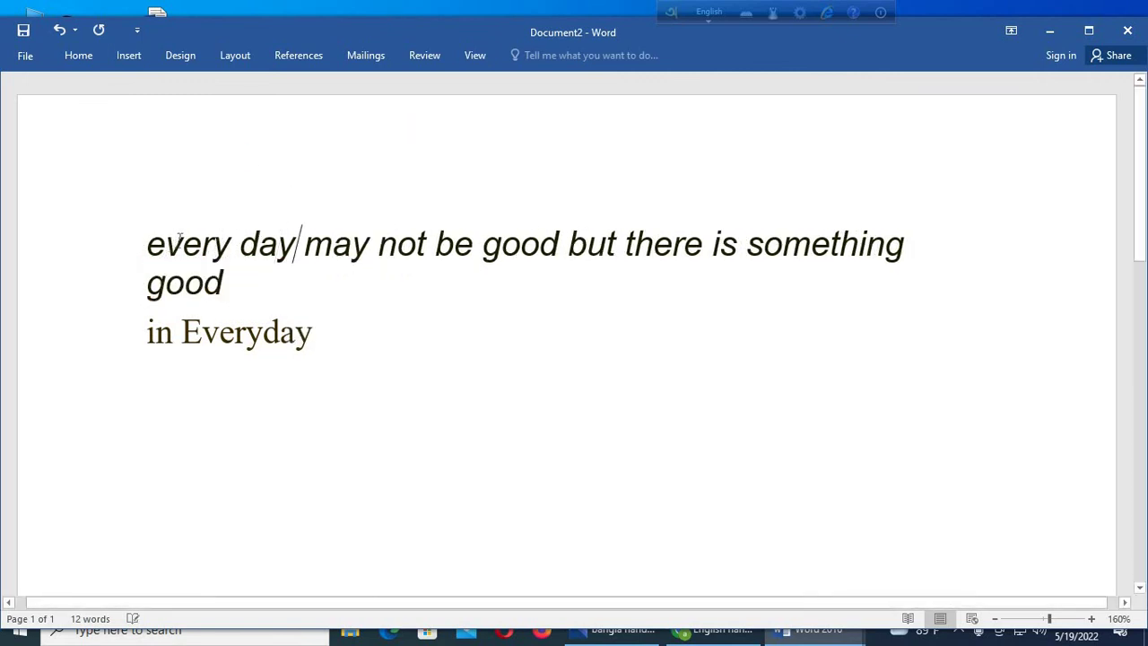
Step: Remove the italic formatting from the entire text of the document
{"action": "key", "text": "ctrl+a"}
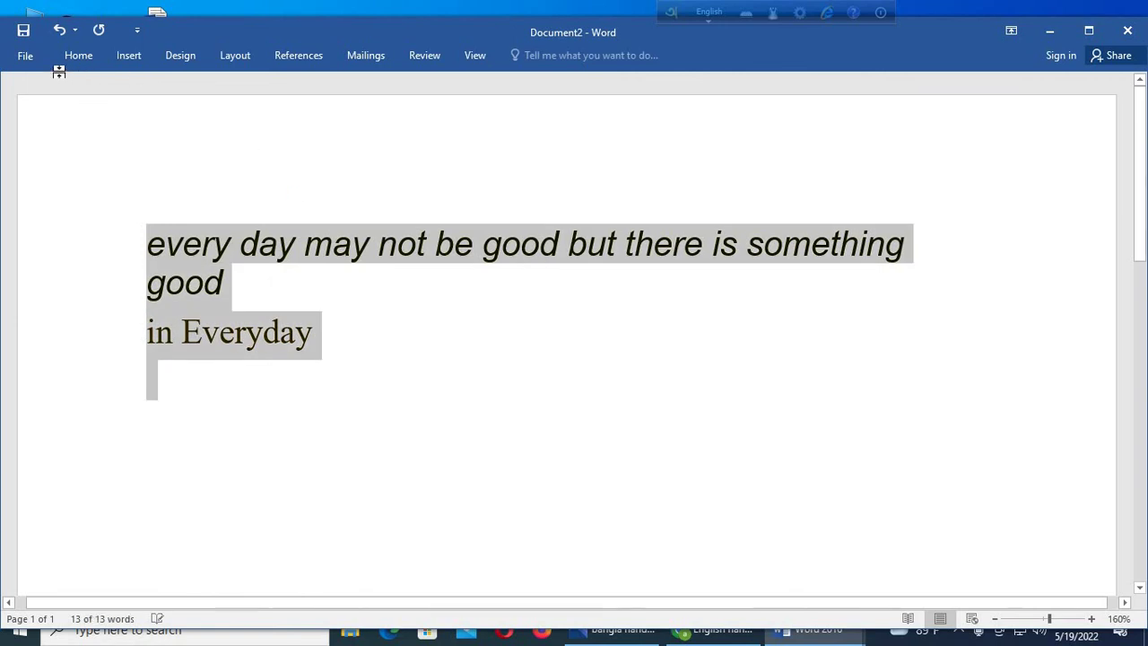
{"action": "left_click", "coordinate": [25, 57]}
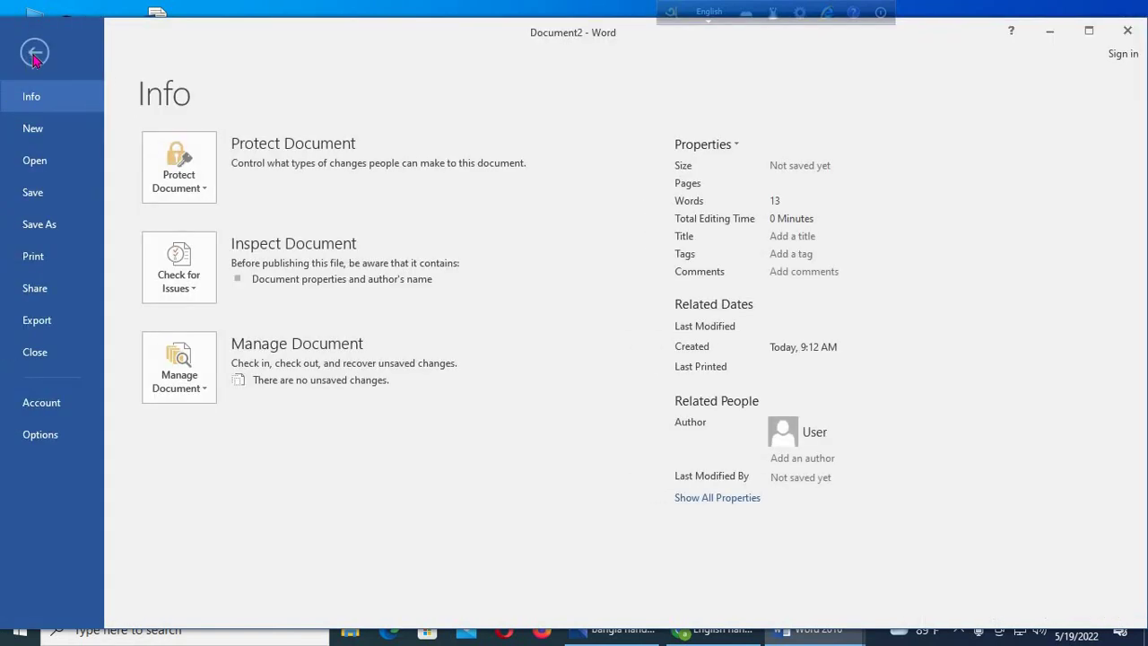
{"action": "left_click", "coordinate": [34, 54]}
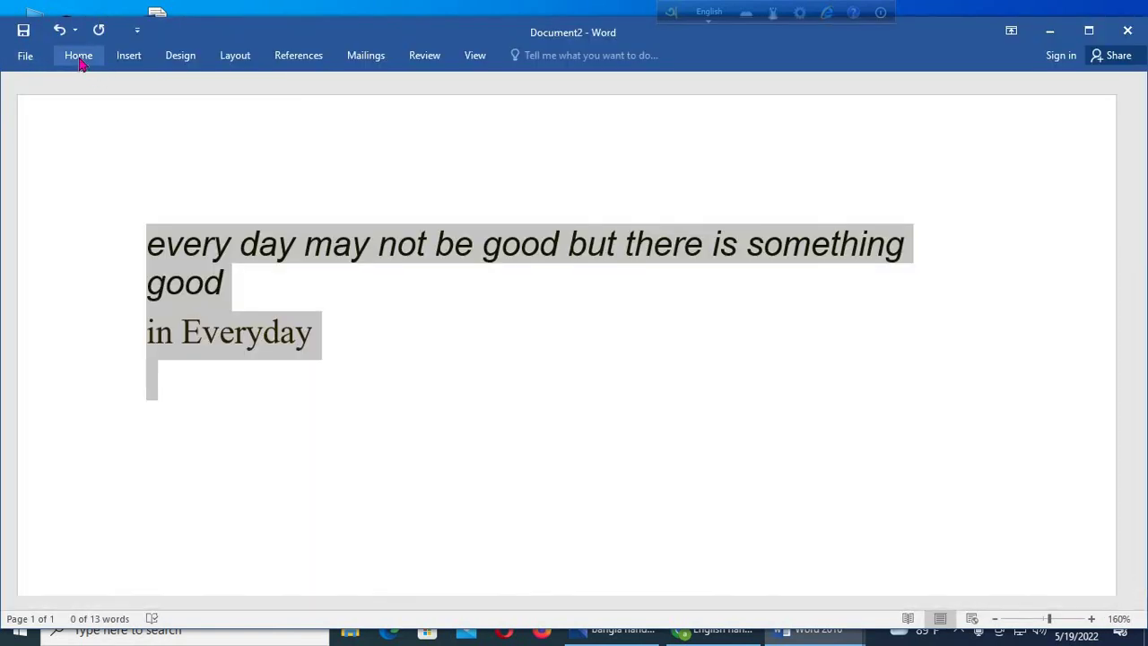
{"action": "left_click", "coordinate": [78, 55]}
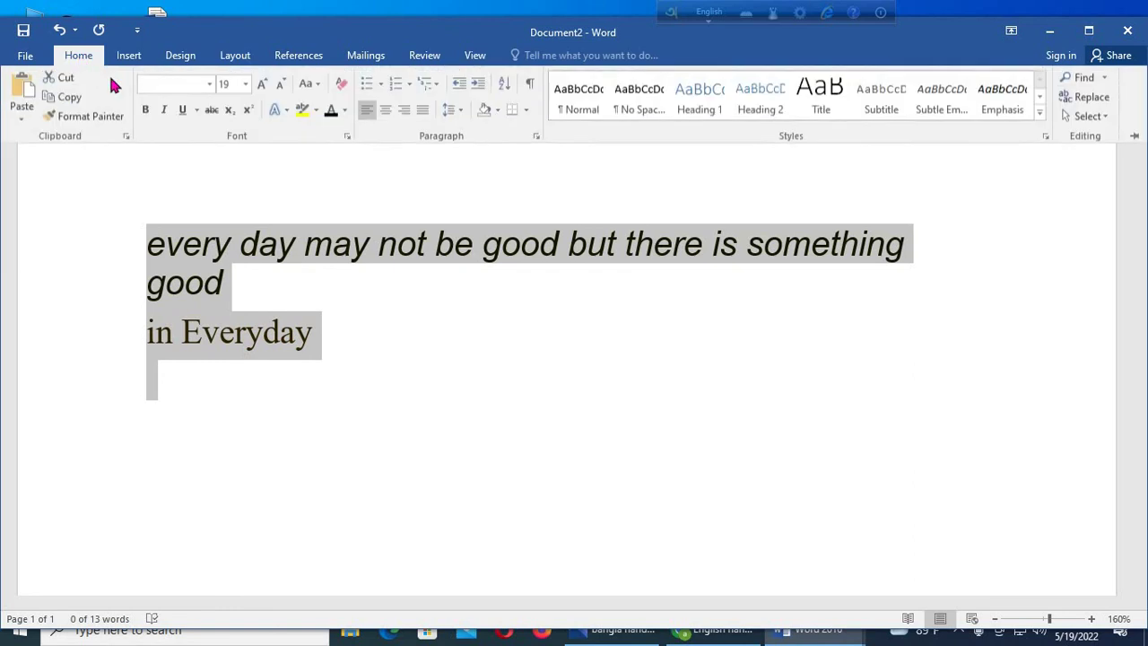
{"action": "left_click", "coordinate": [165, 111]}
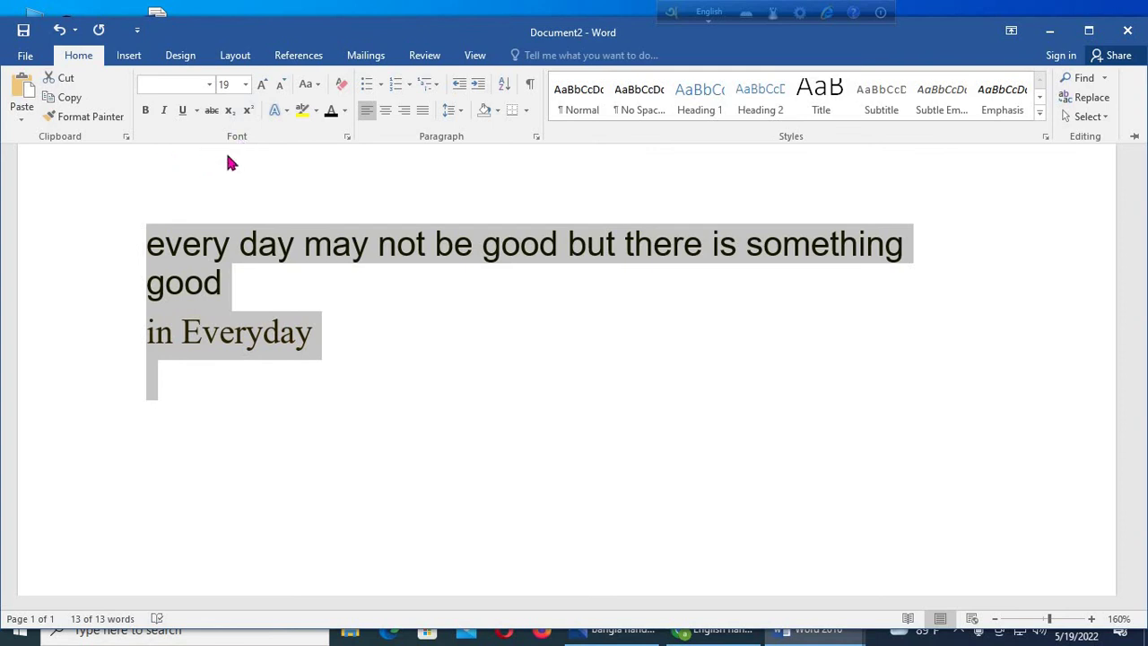
Step: Set the font of the entire text to Times New Roman and increase its font size
{"action": "left_click", "coordinate": [209, 84]}
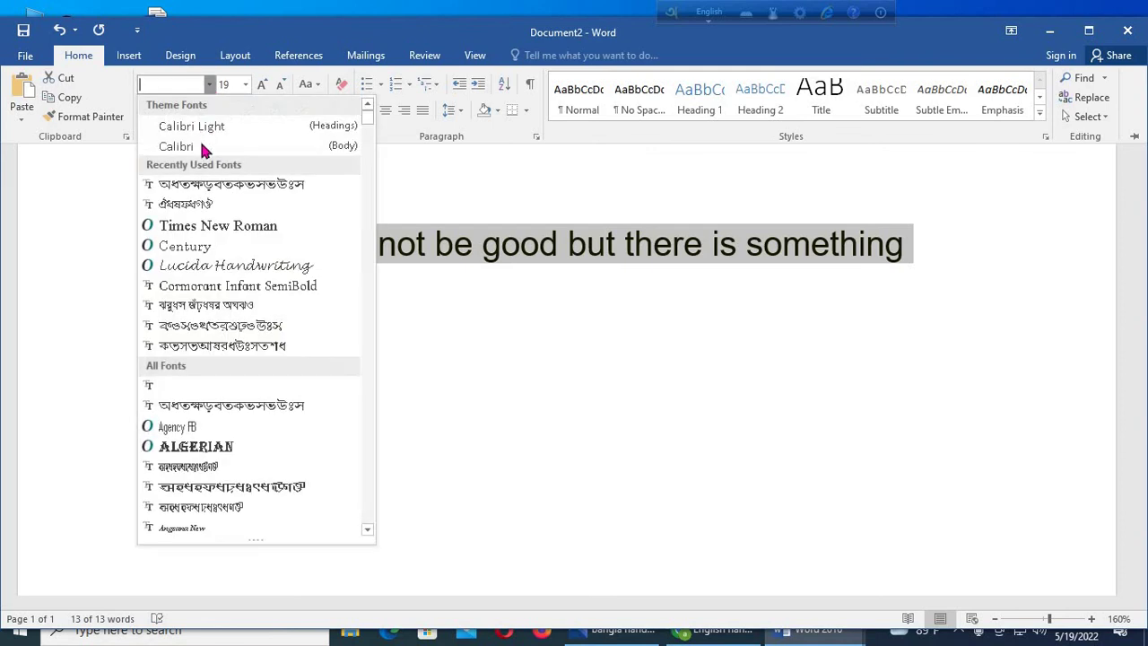
{"action": "left_click", "coordinate": [208, 226]}
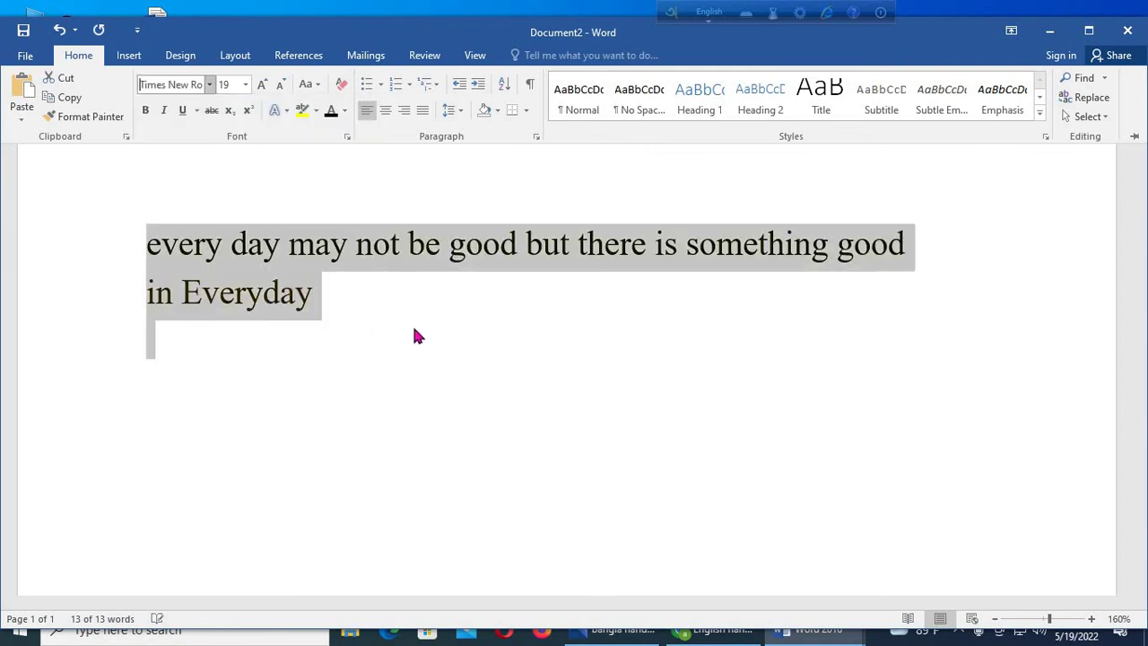
{"action": "left_click", "coordinate": [245, 85]}
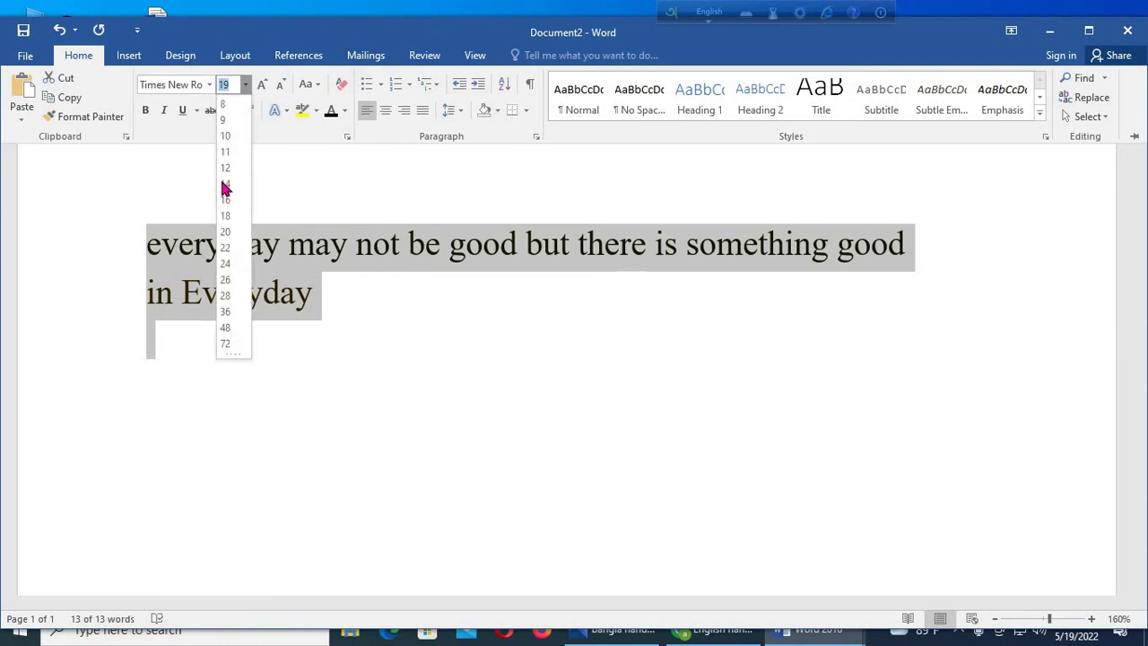
{"action": "left_click", "coordinate": [659, 402]}
{"action": "left_click", "coordinate": [105, 364]}
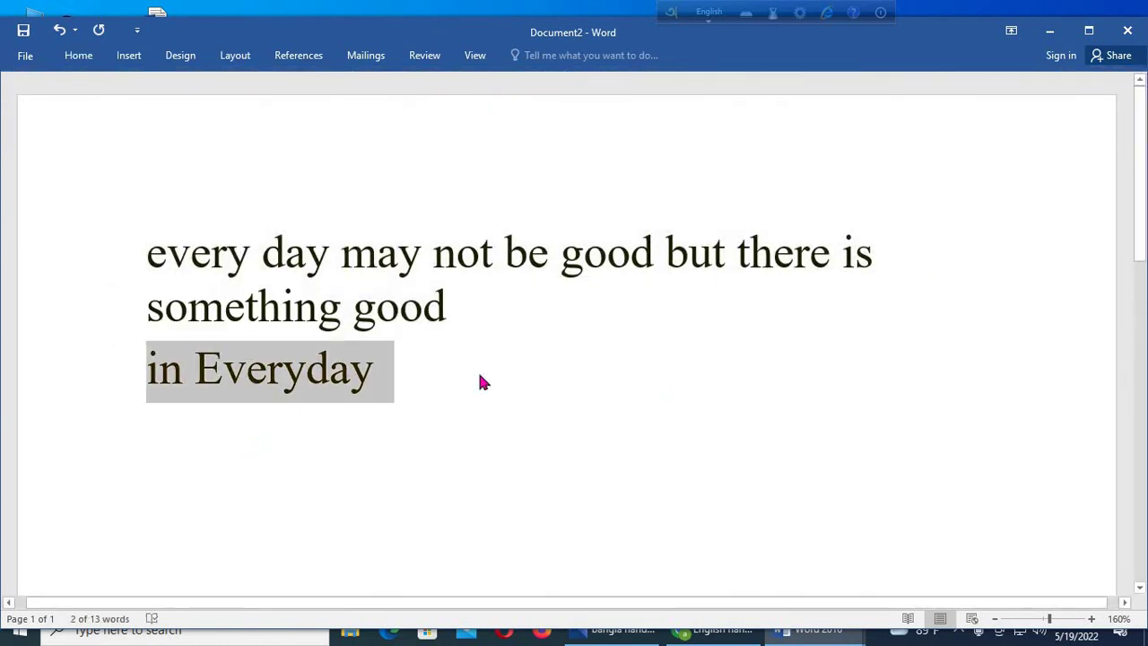